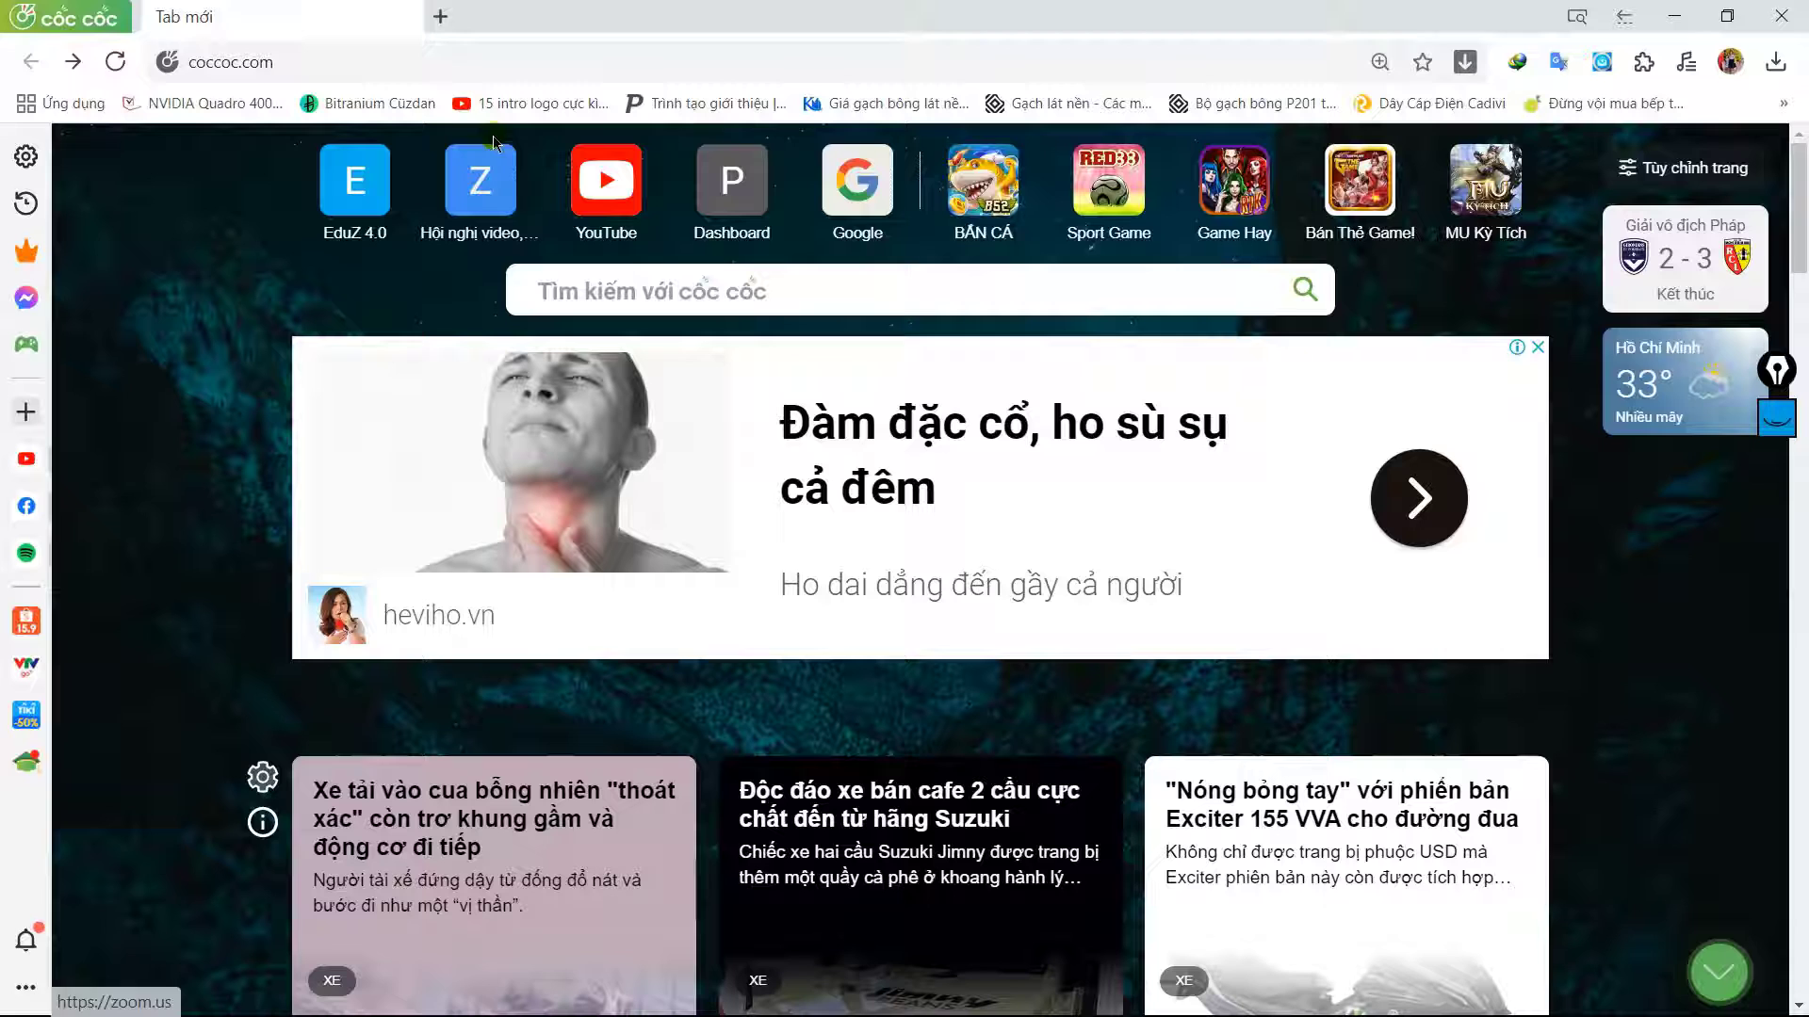
# Go to baamboozle.com and open the free account registration form
pyautogui.click(359, 66)
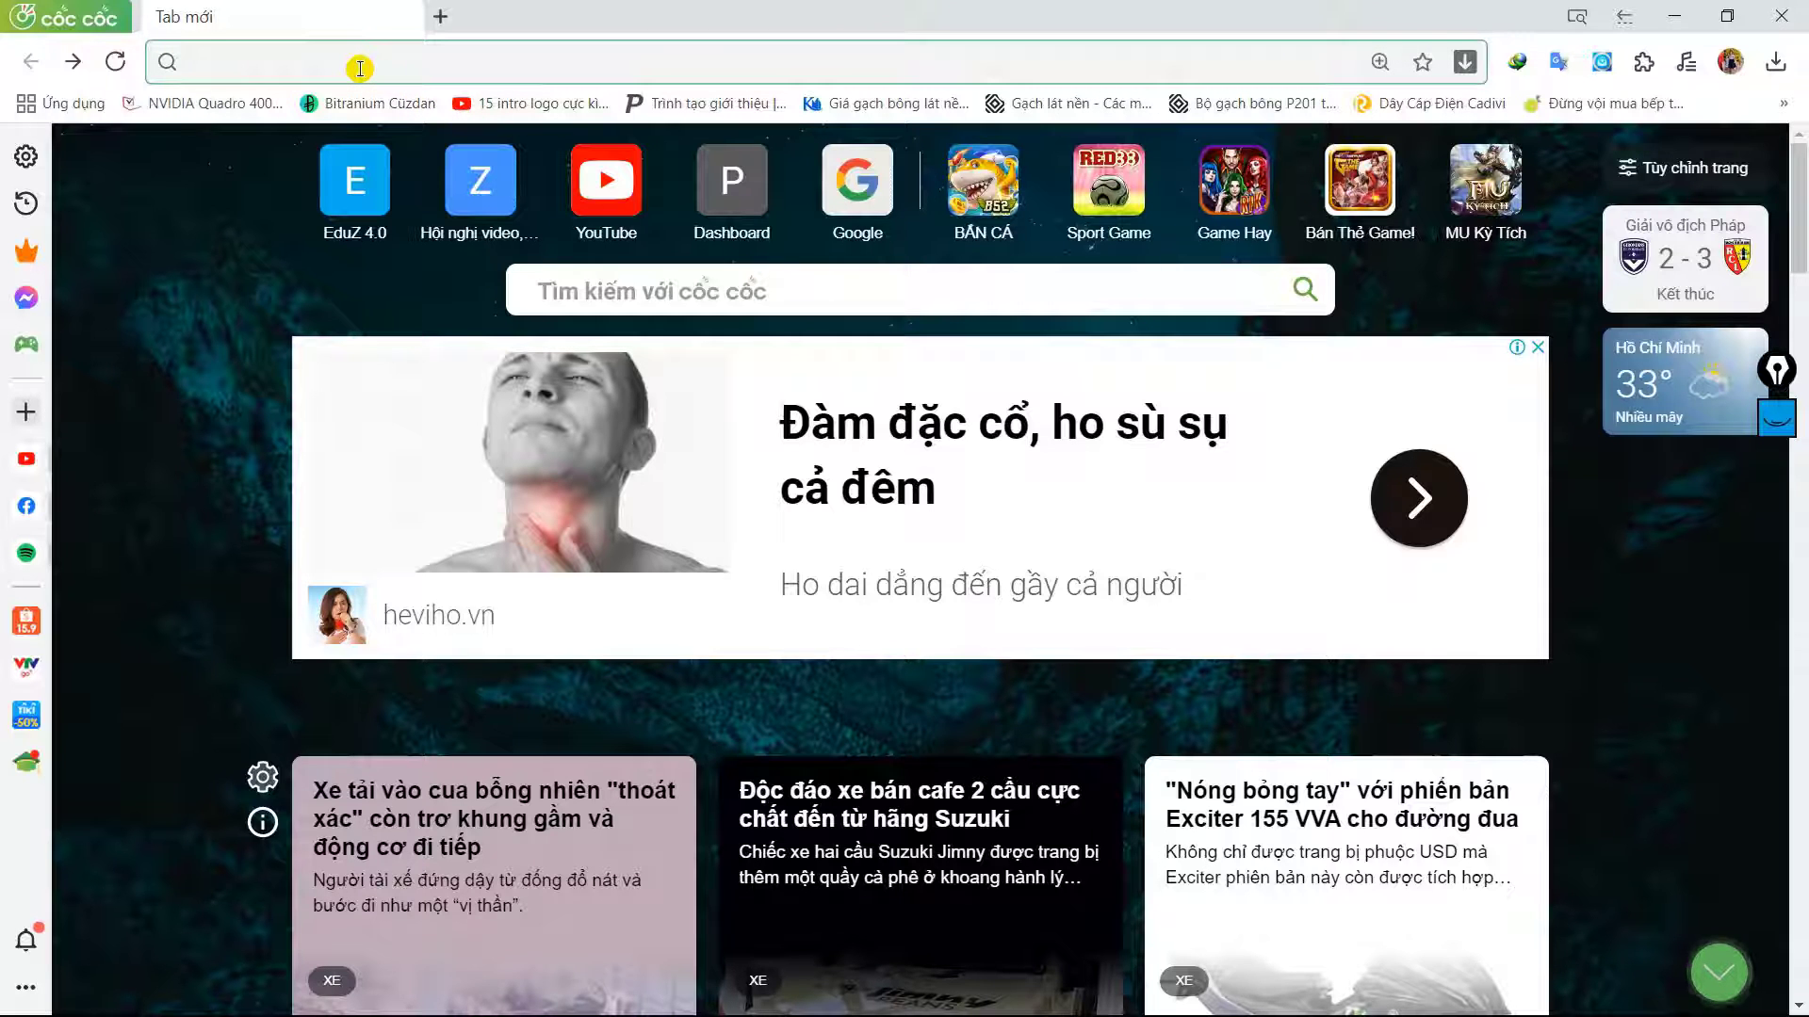
pyautogui.write('baamboozle.com')
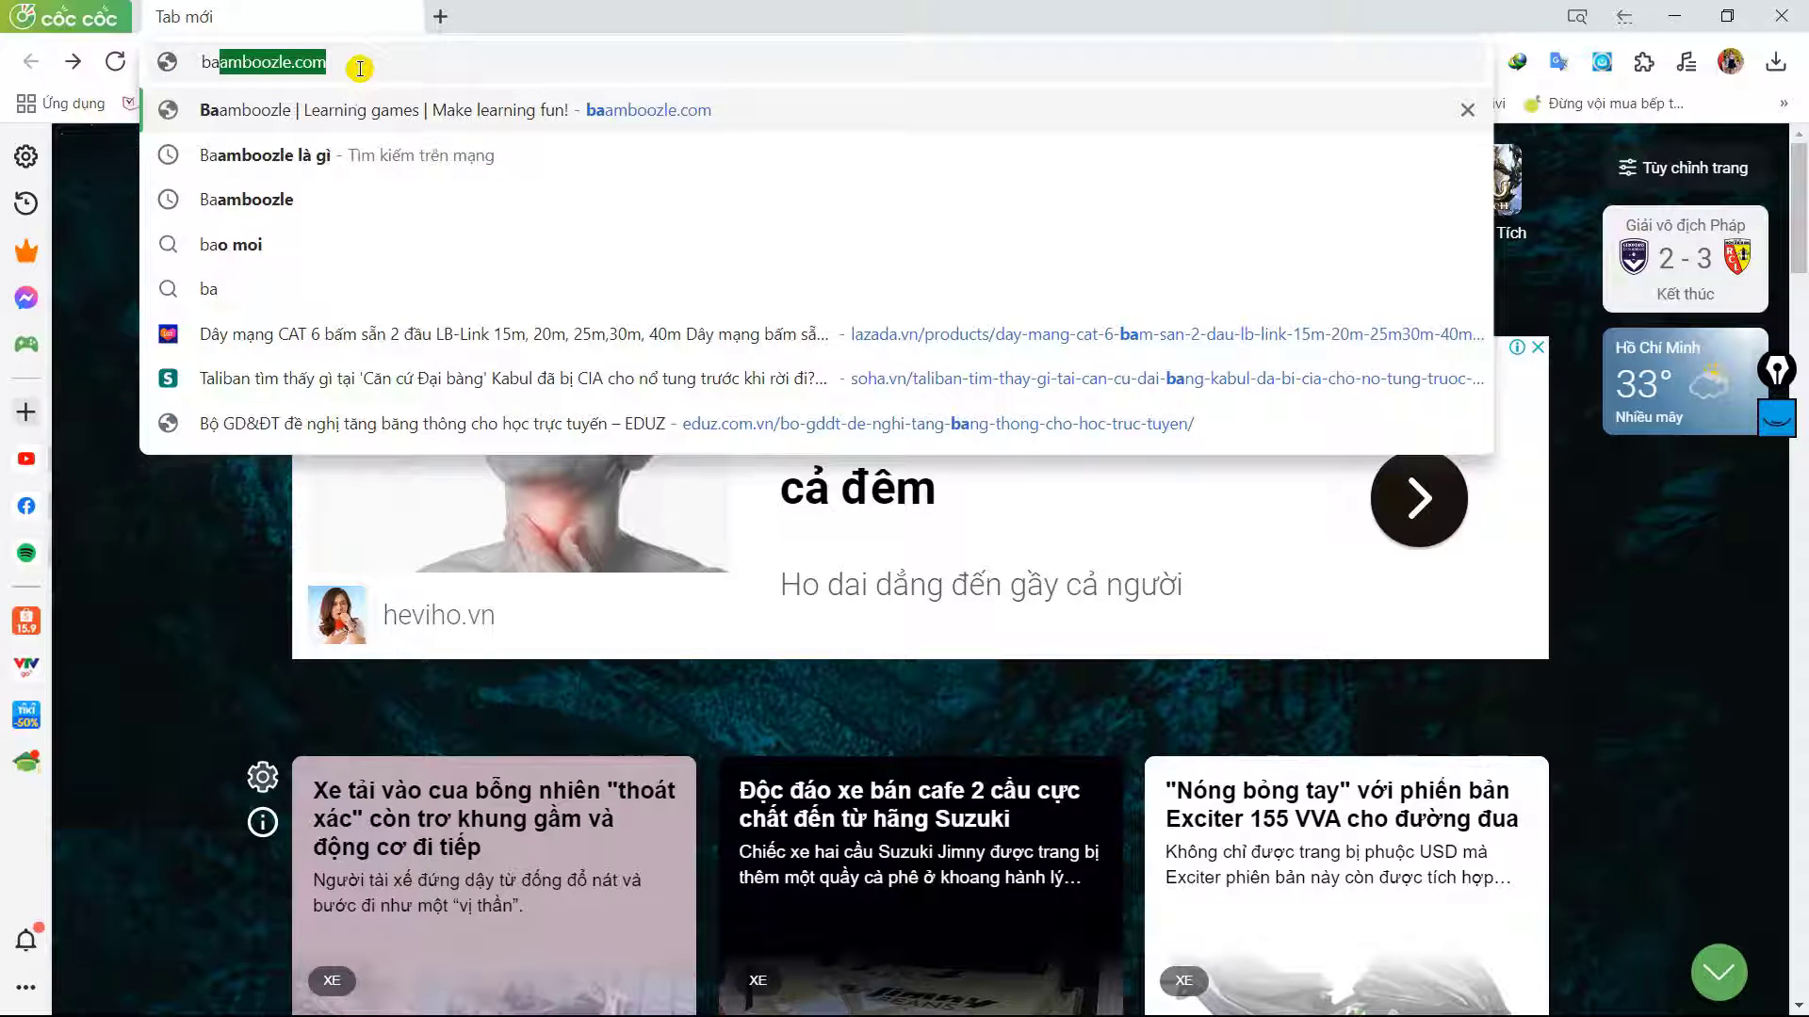
pyautogui.press('Return')
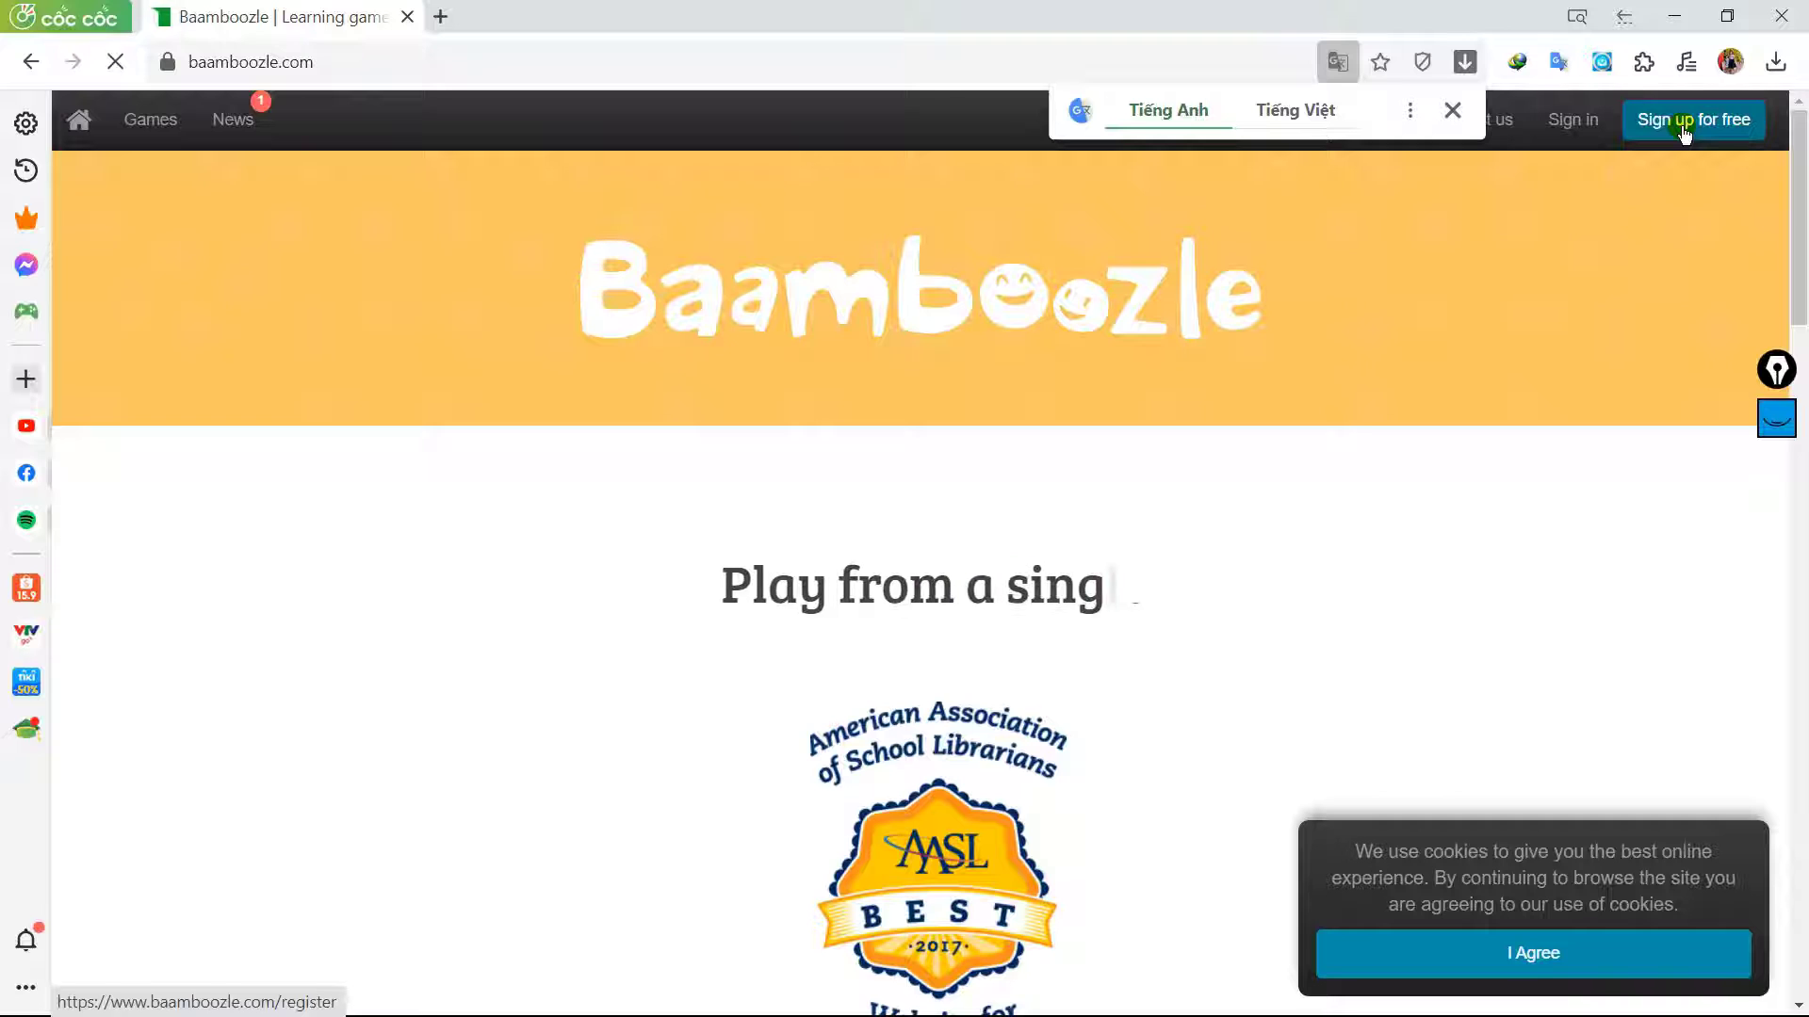
pyautogui.click(1684, 123)
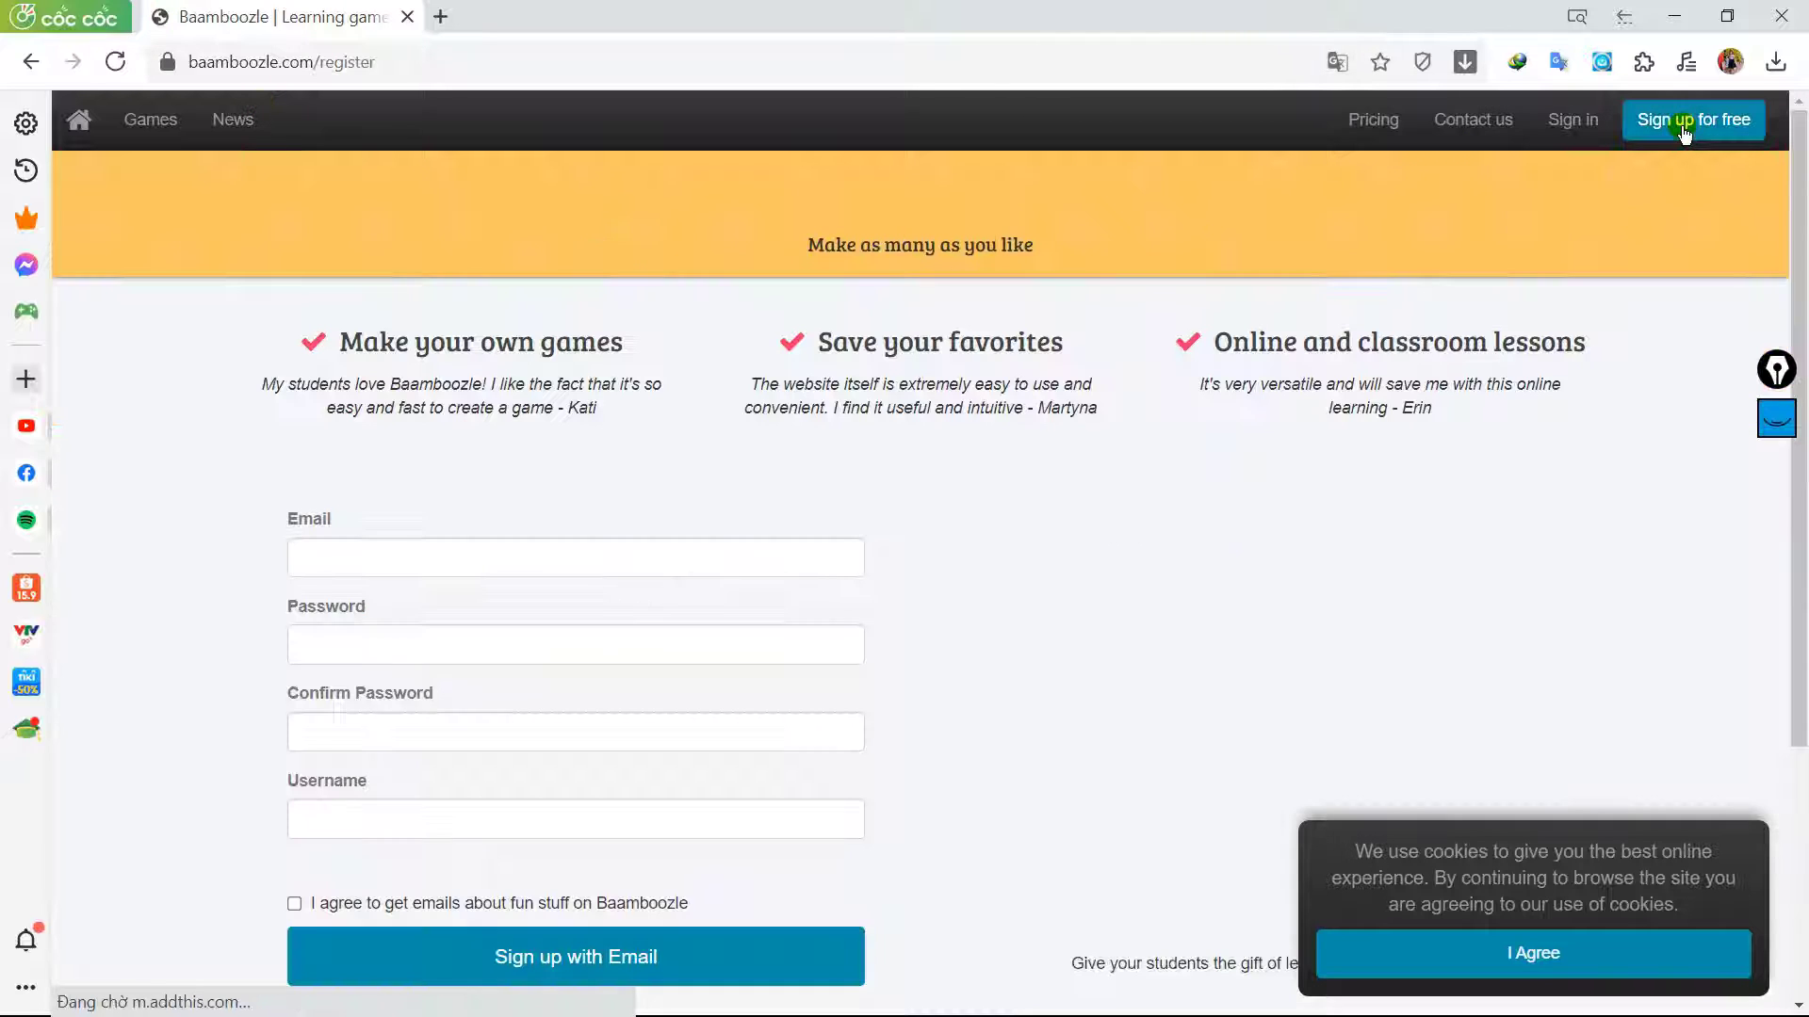
# Fill in the registration email and enter the same account password in the password and confirmation fields
pyautogui.click(355, 560)
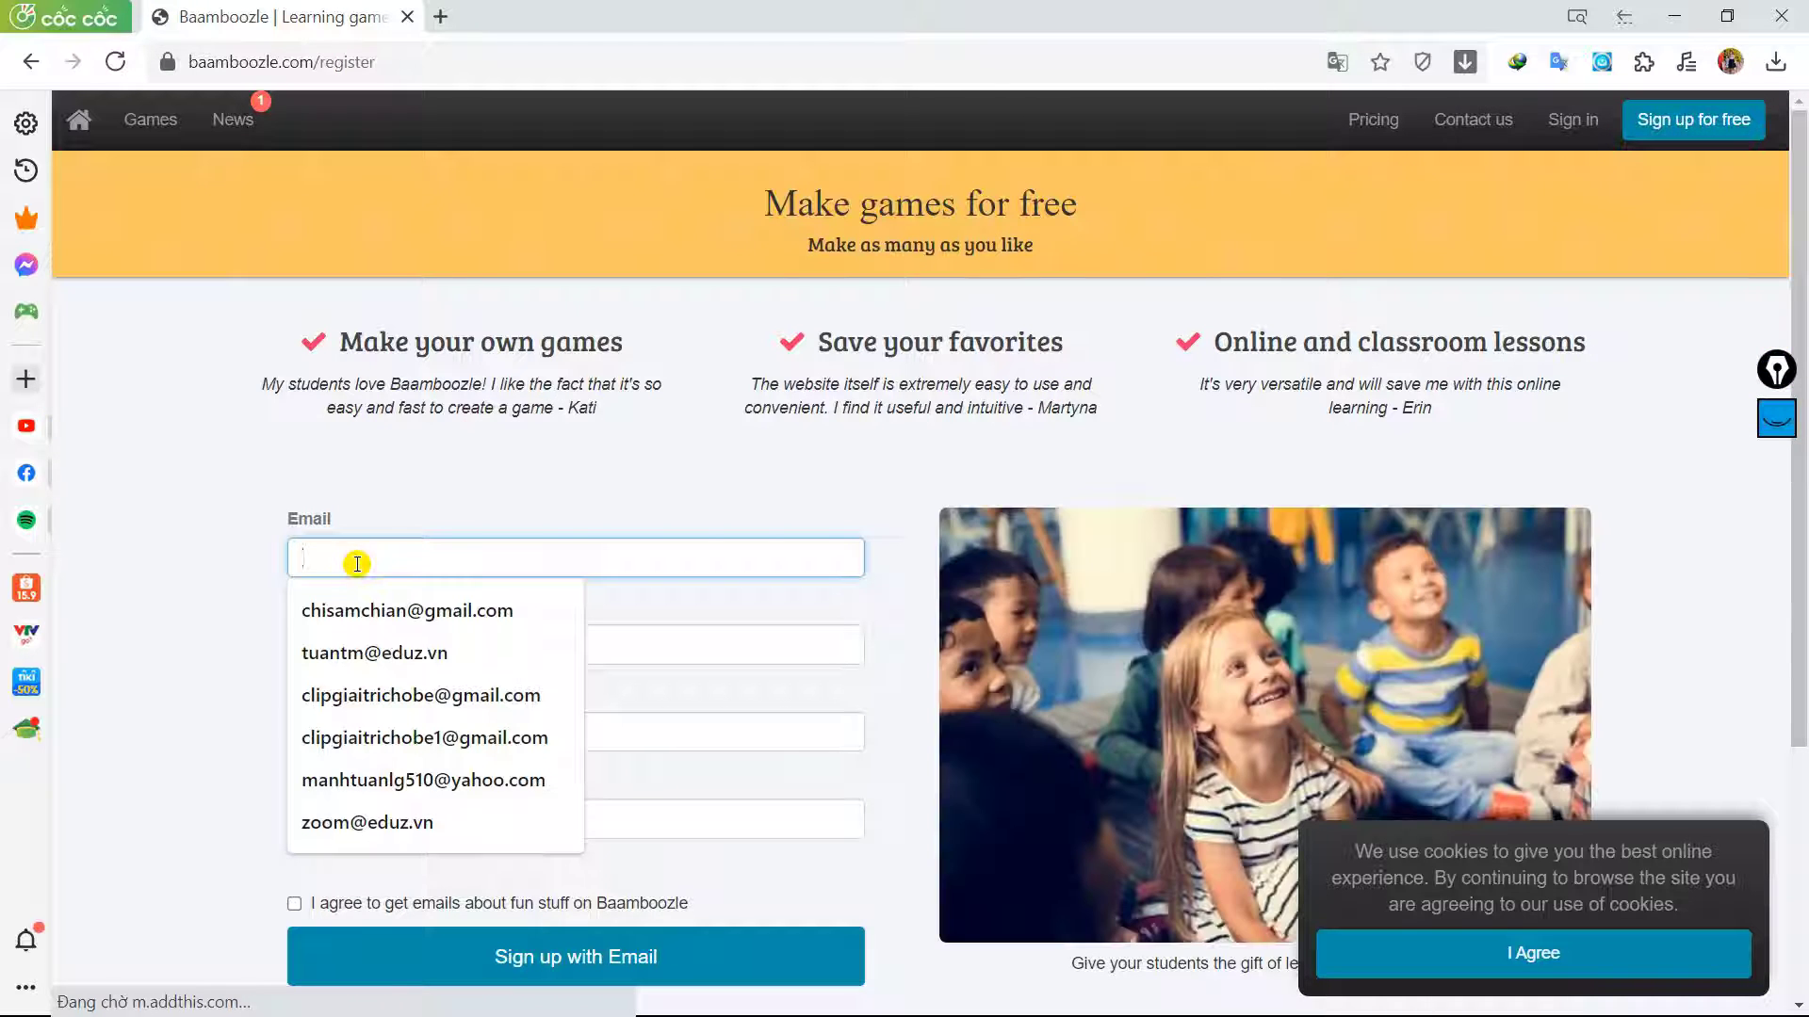
pyautogui.click(377, 611)
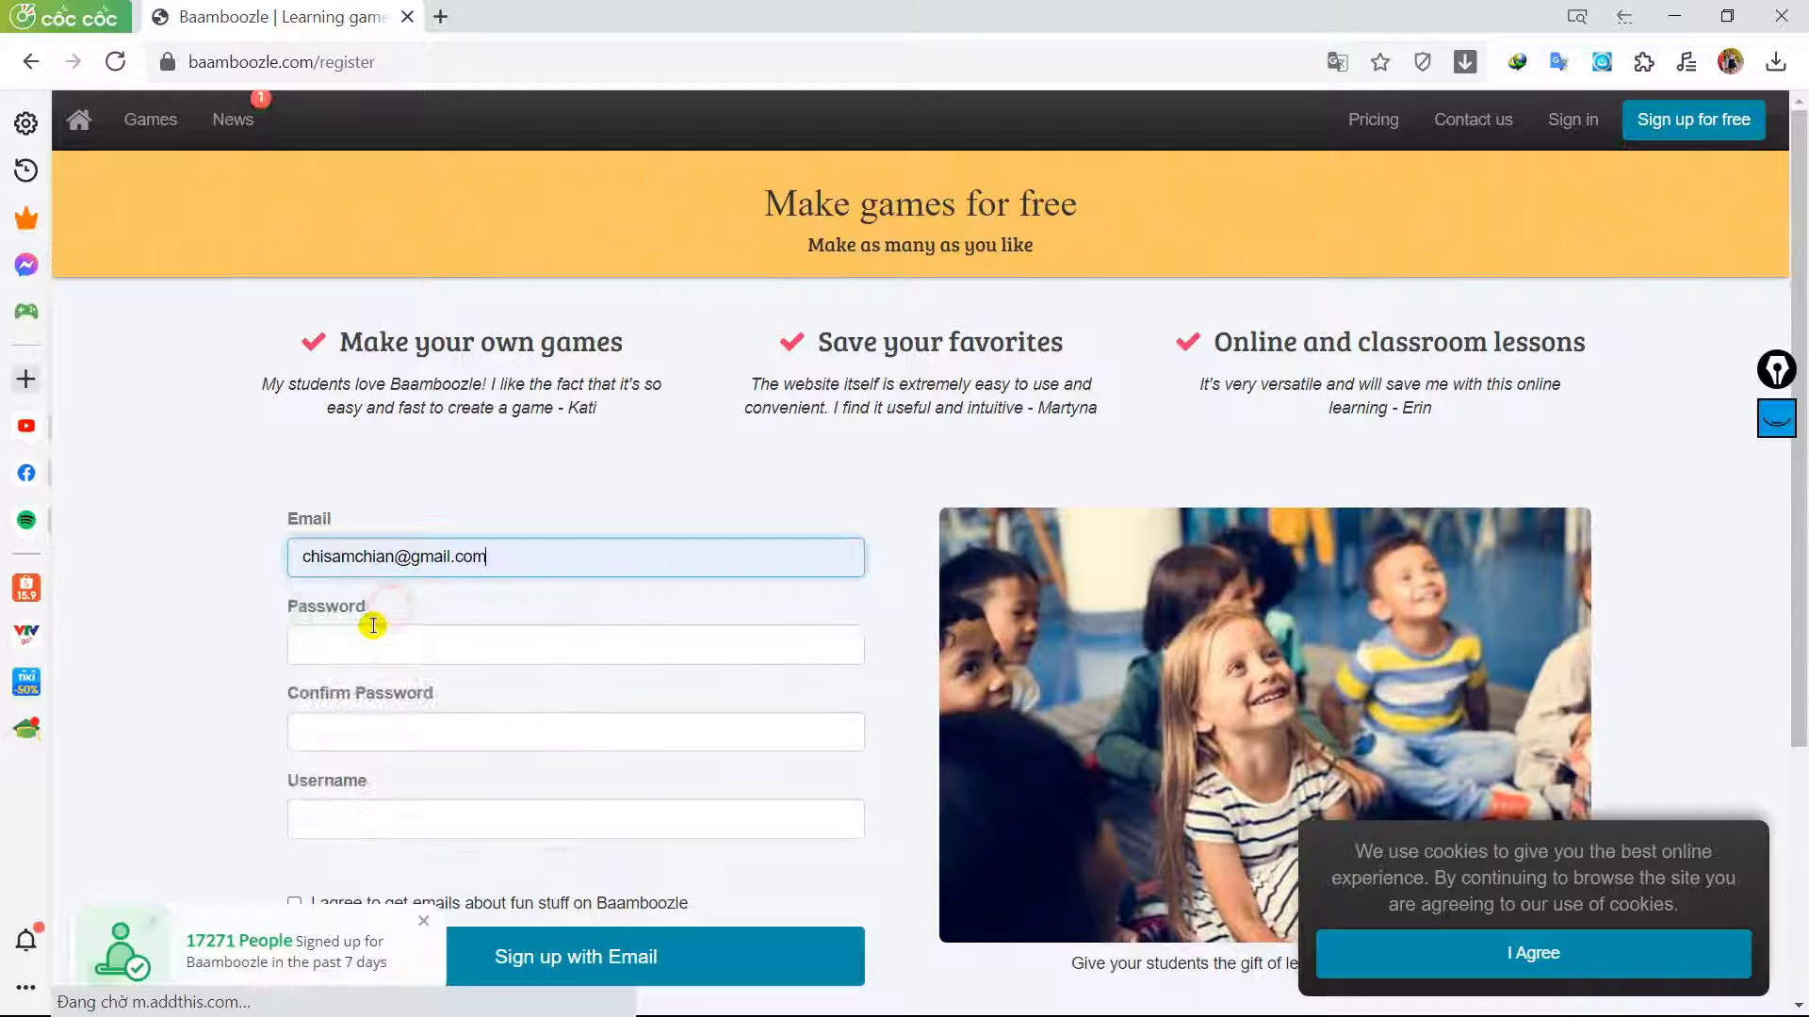
pyautogui.click(350, 653)
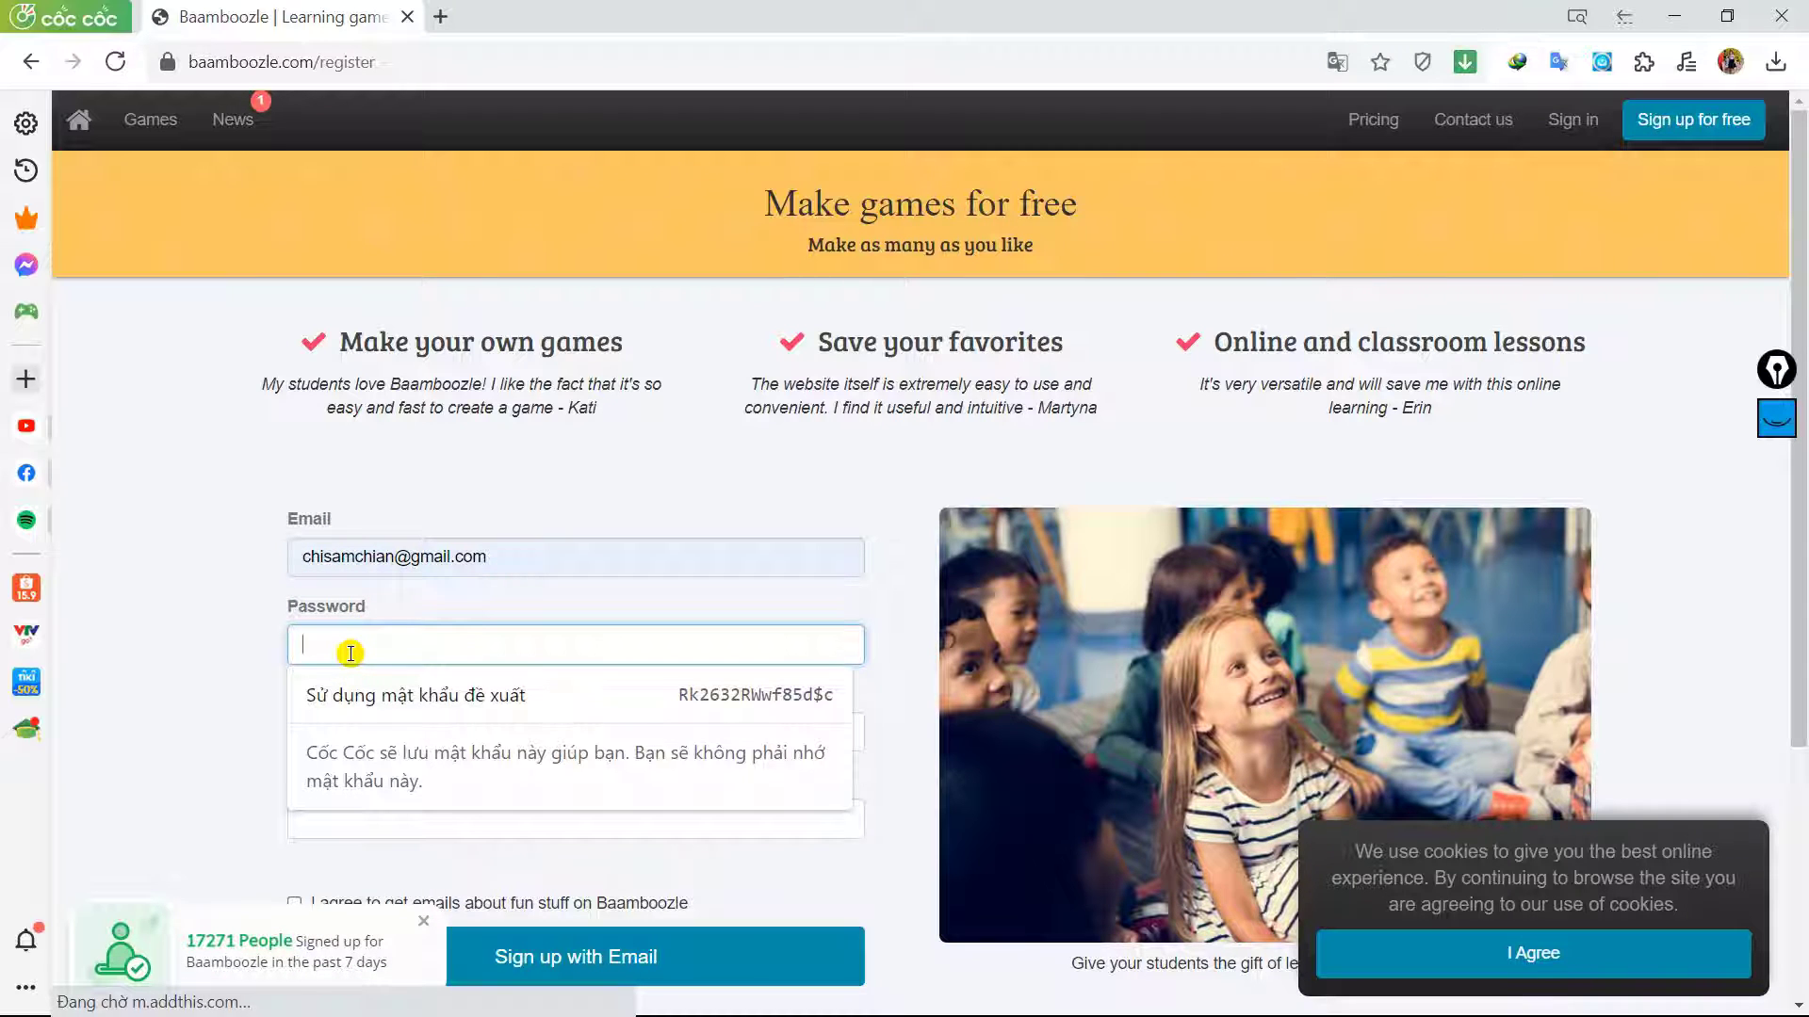
pyautogui.write('********')
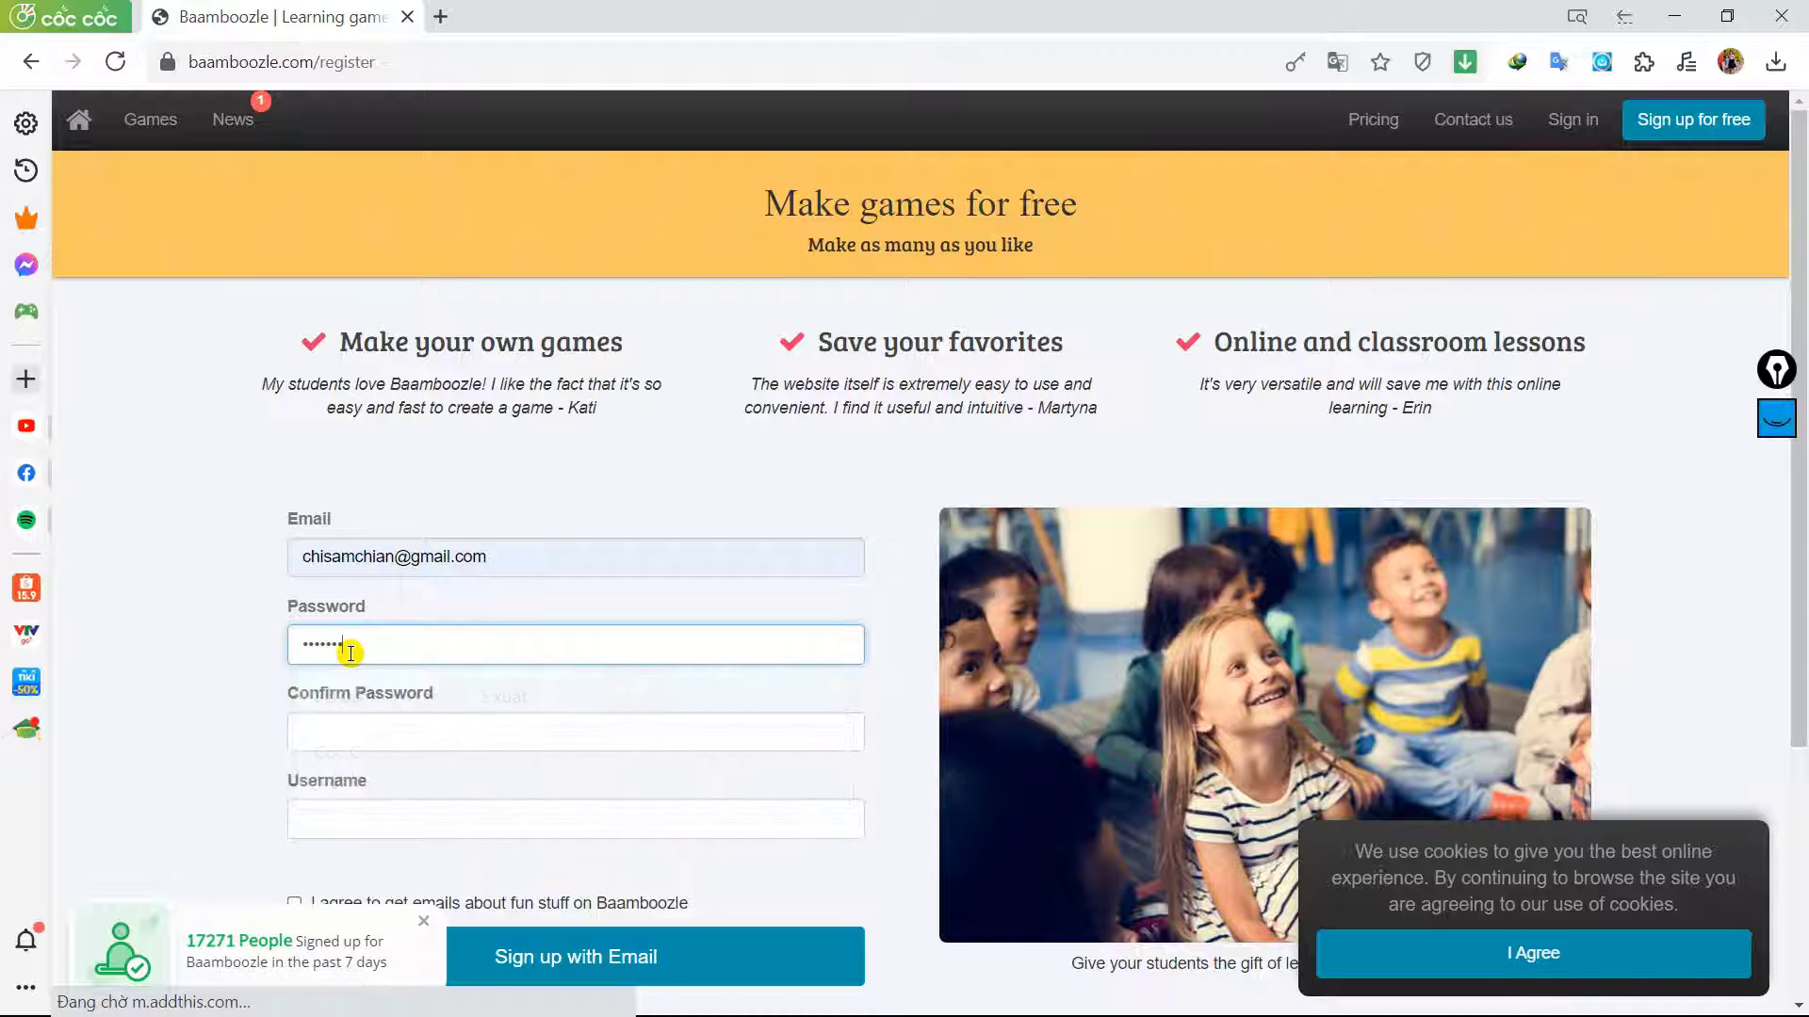
pyautogui.press('Tab')
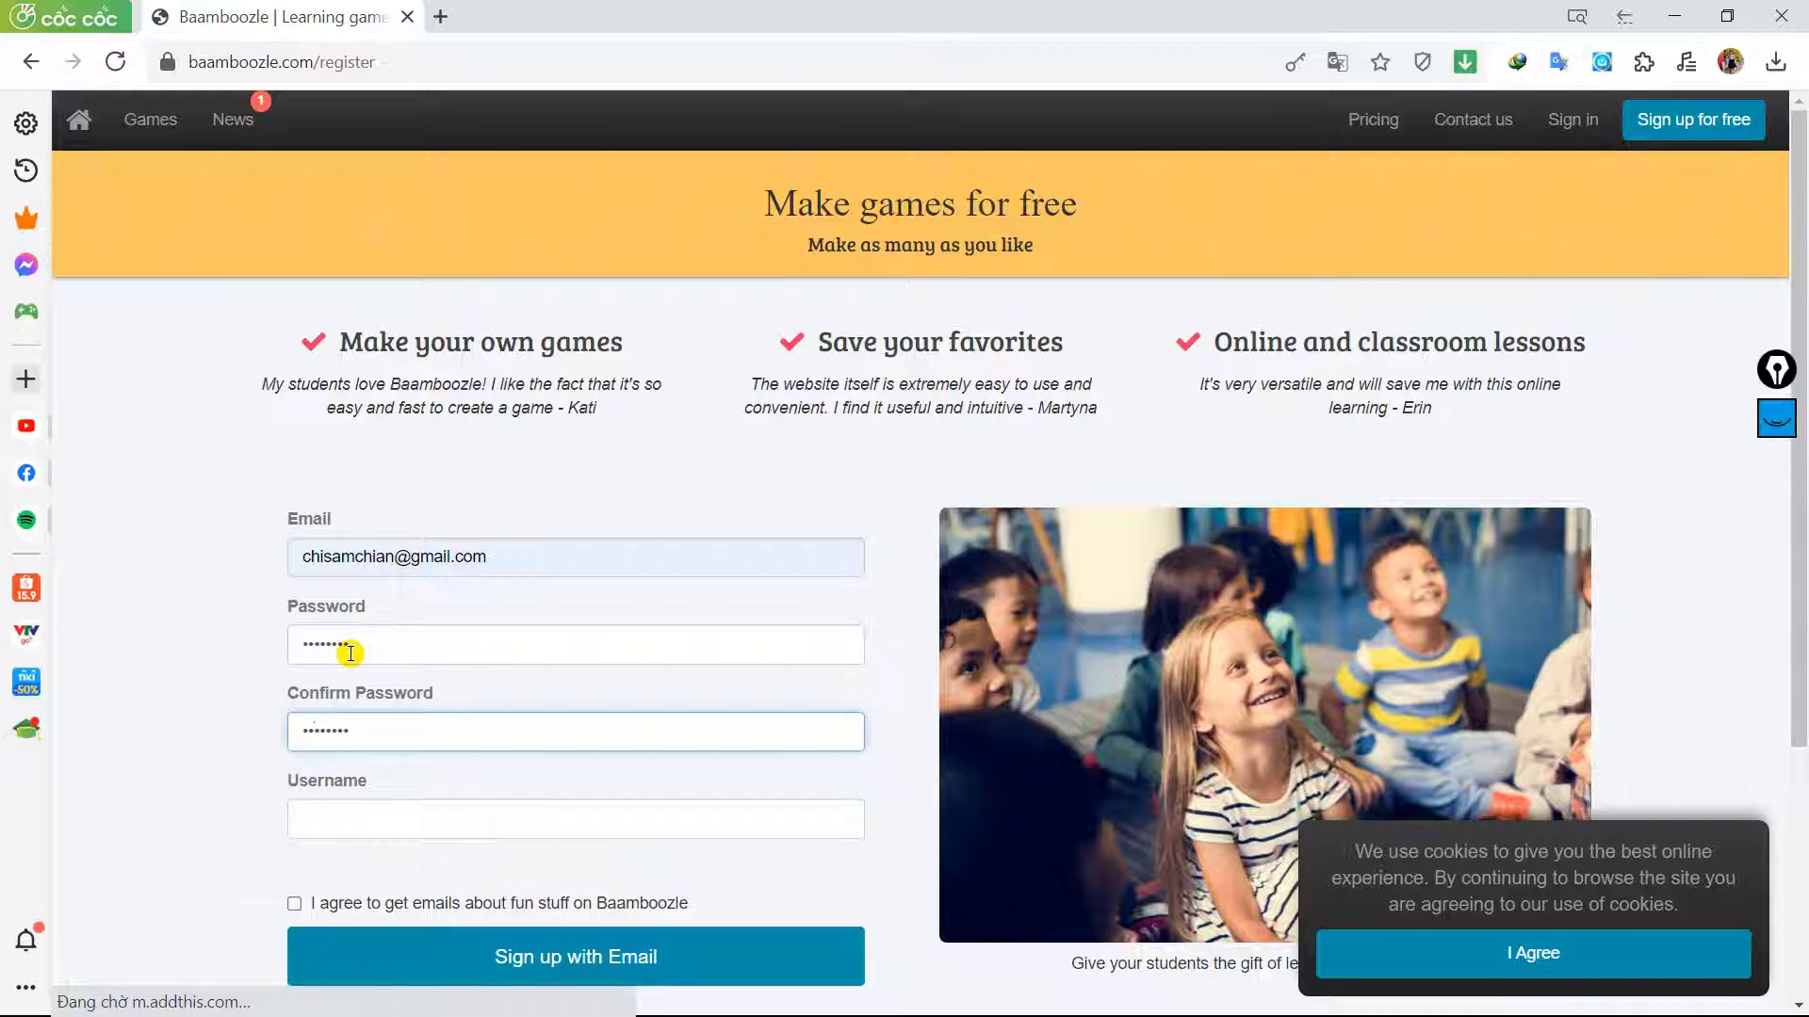
# Register with the username thietkegame and agreement to receive Baamboozle emails, and save the login in the browser
pyautogui.scroll(-1, 251, 751)
pyautogui.click(325, 704)
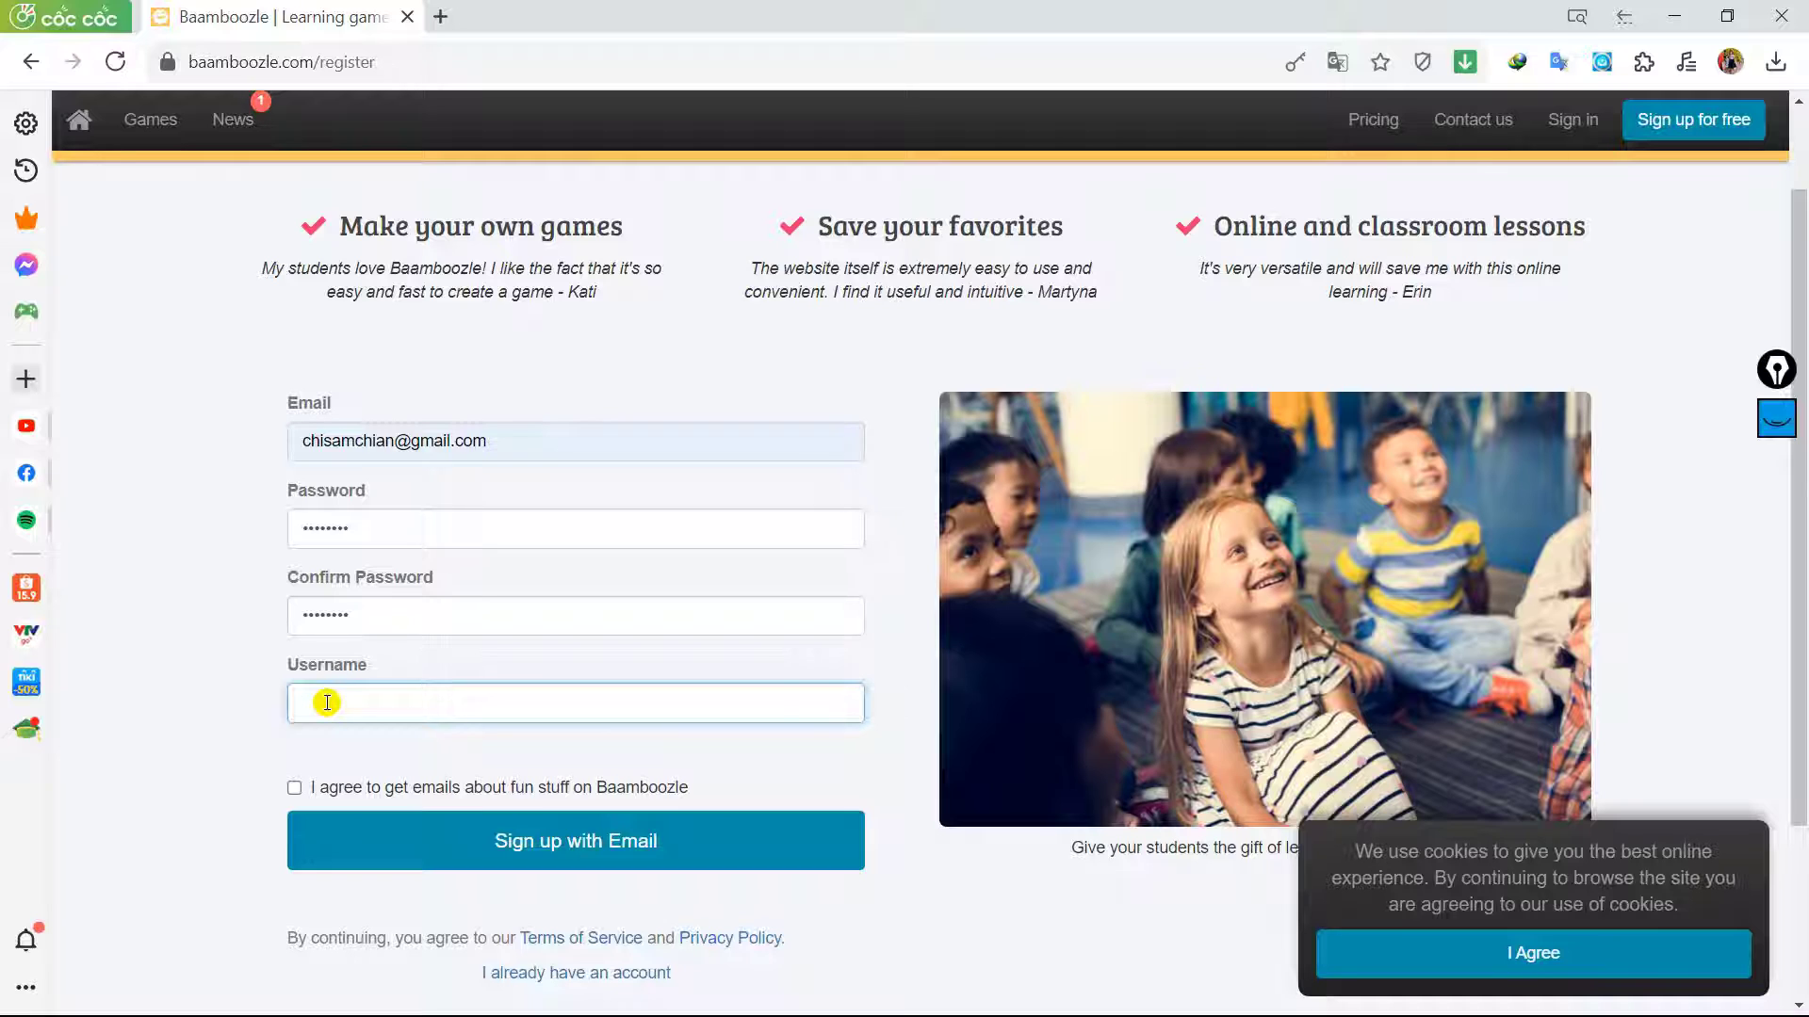
pyautogui.write('hie')
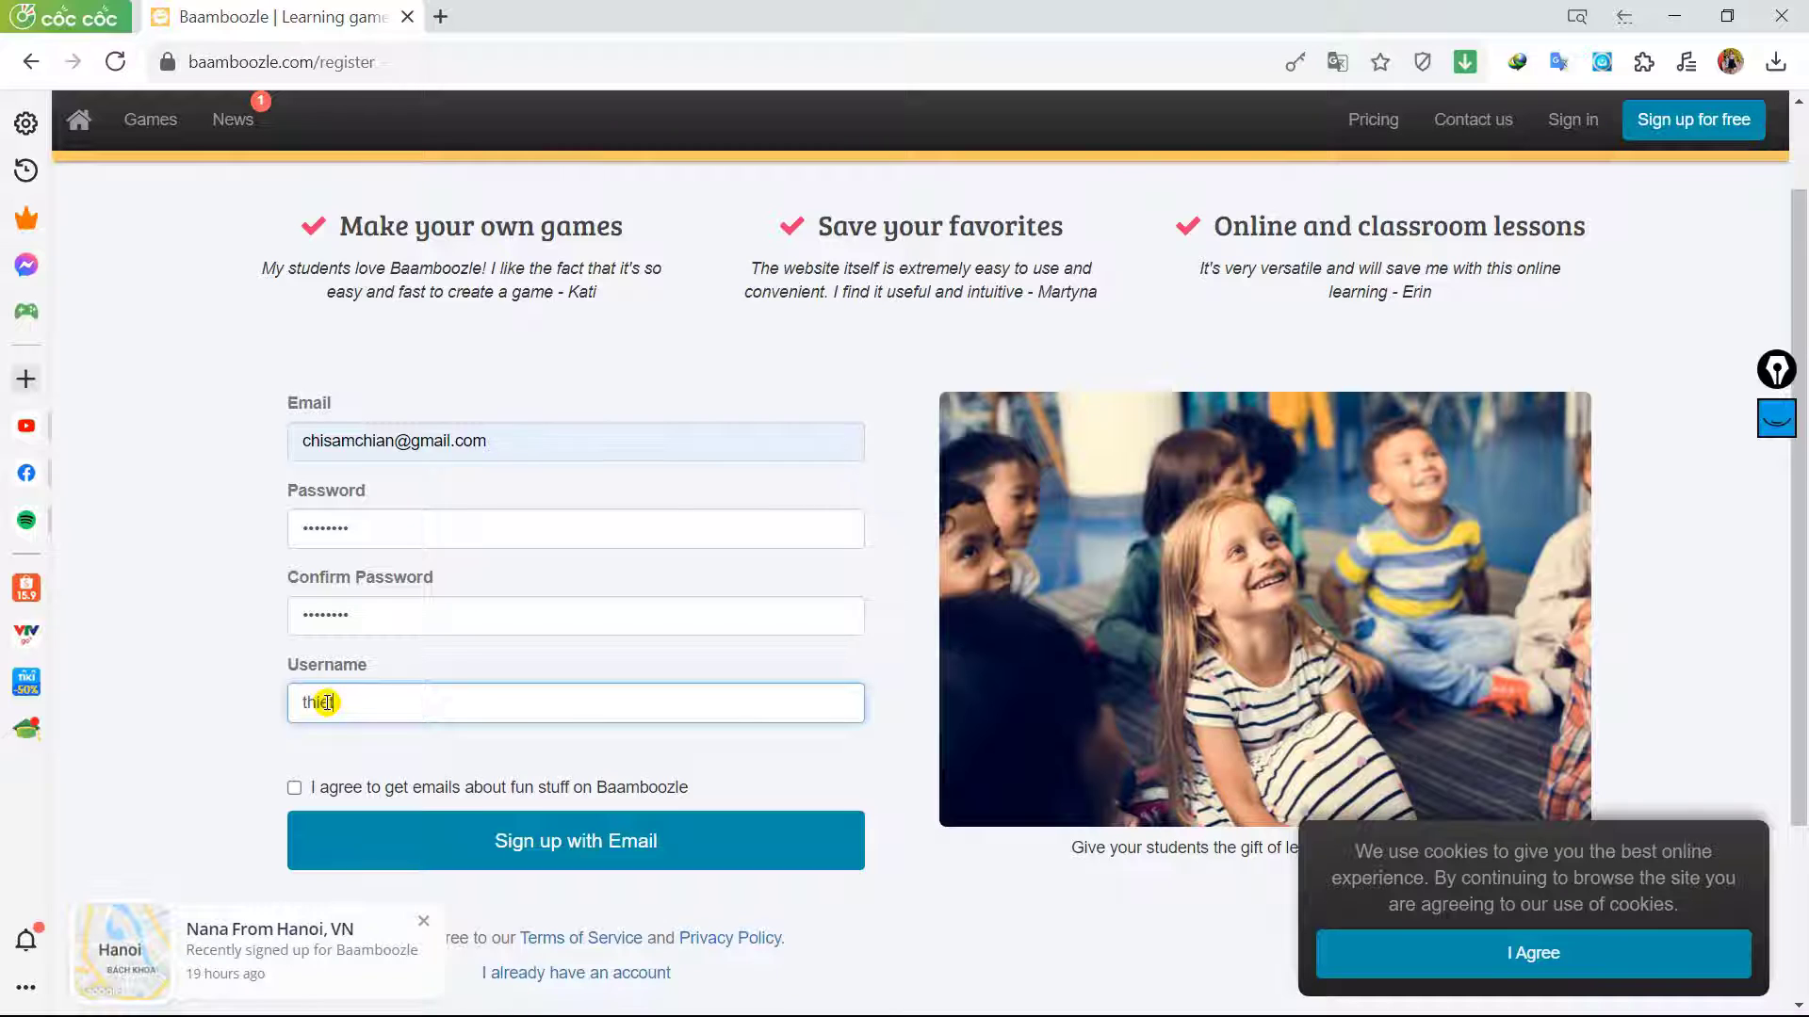
pyautogui.write('tkegame')
pyautogui.scroll(-1, 325, 702)
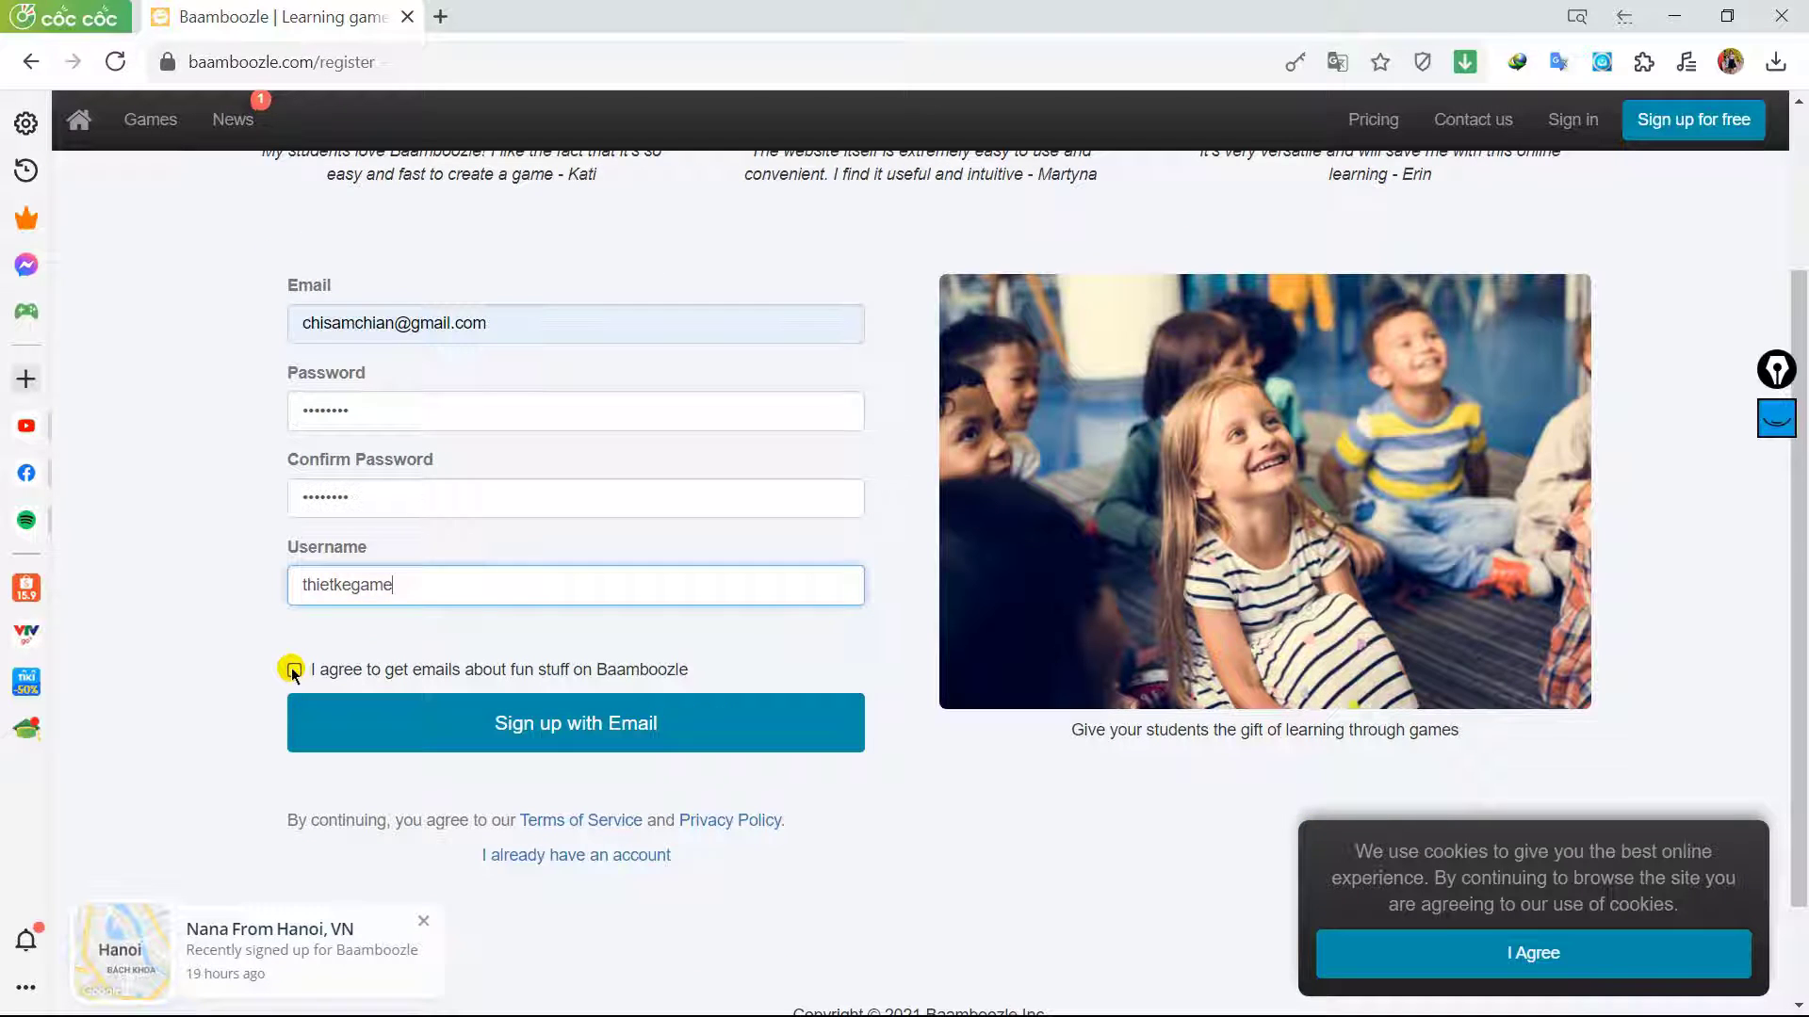
pyautogui.click(294, 670)
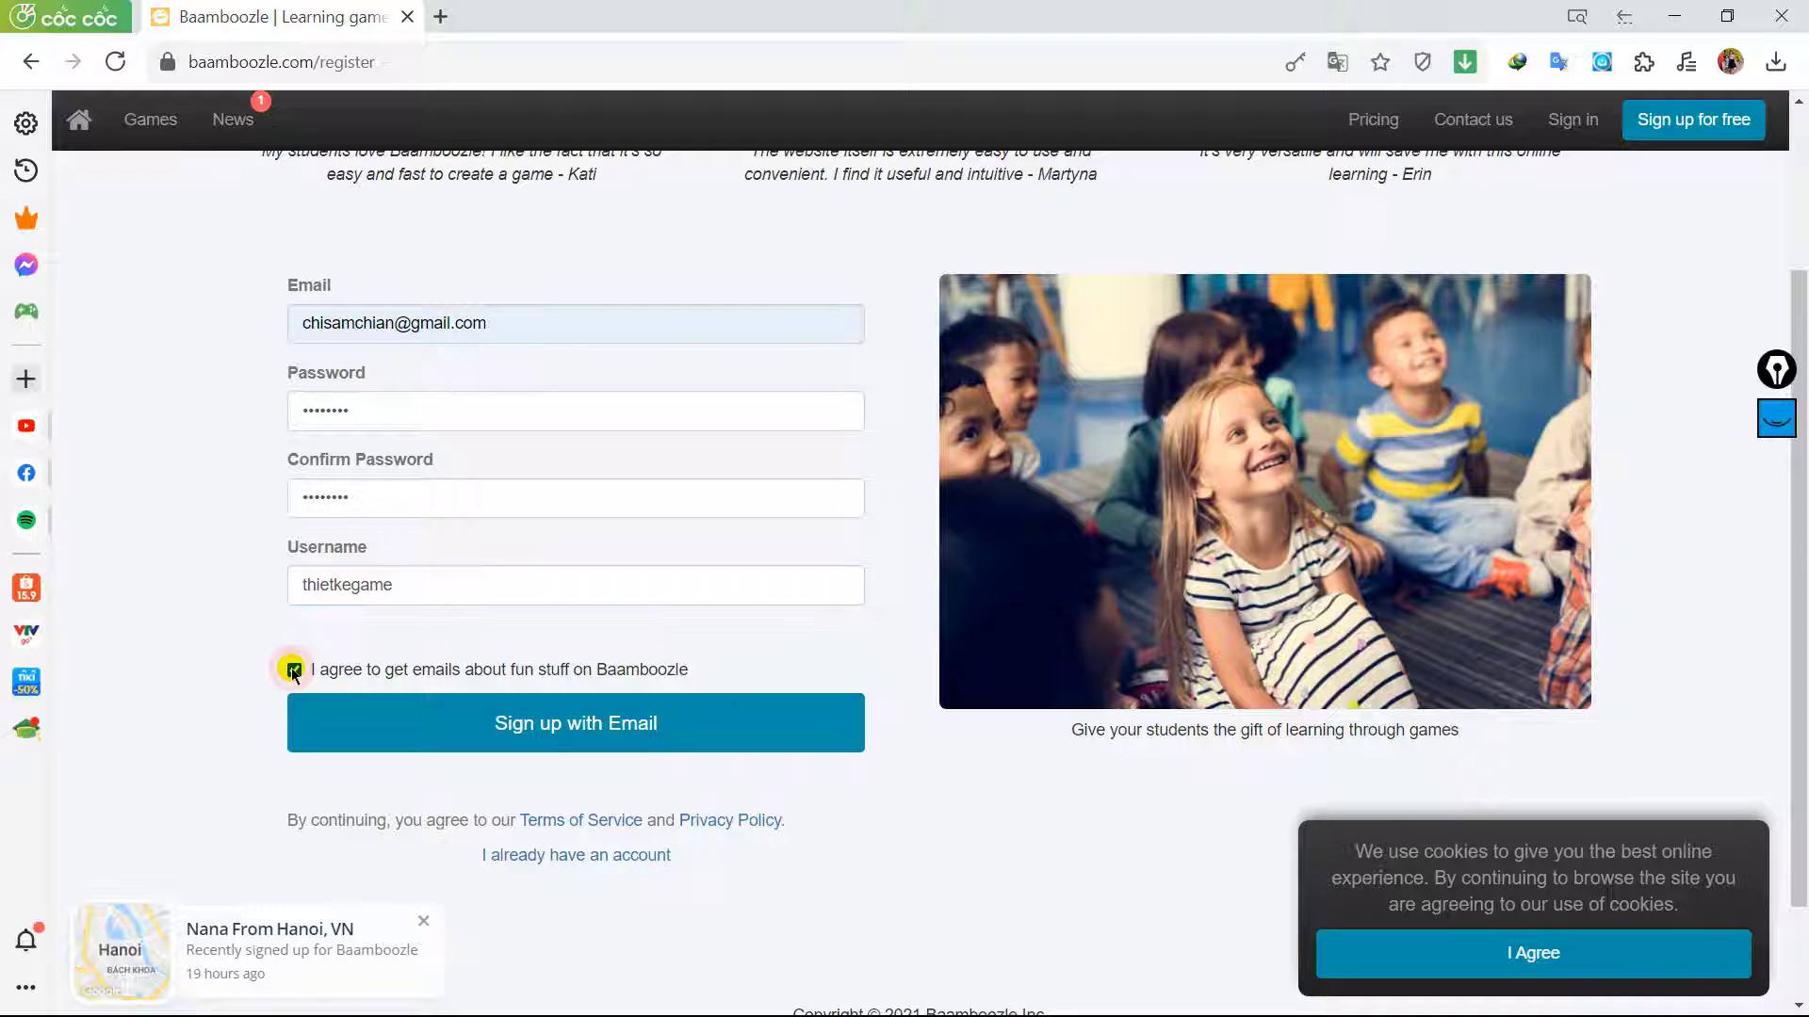
pyautogui.click(598, 739)
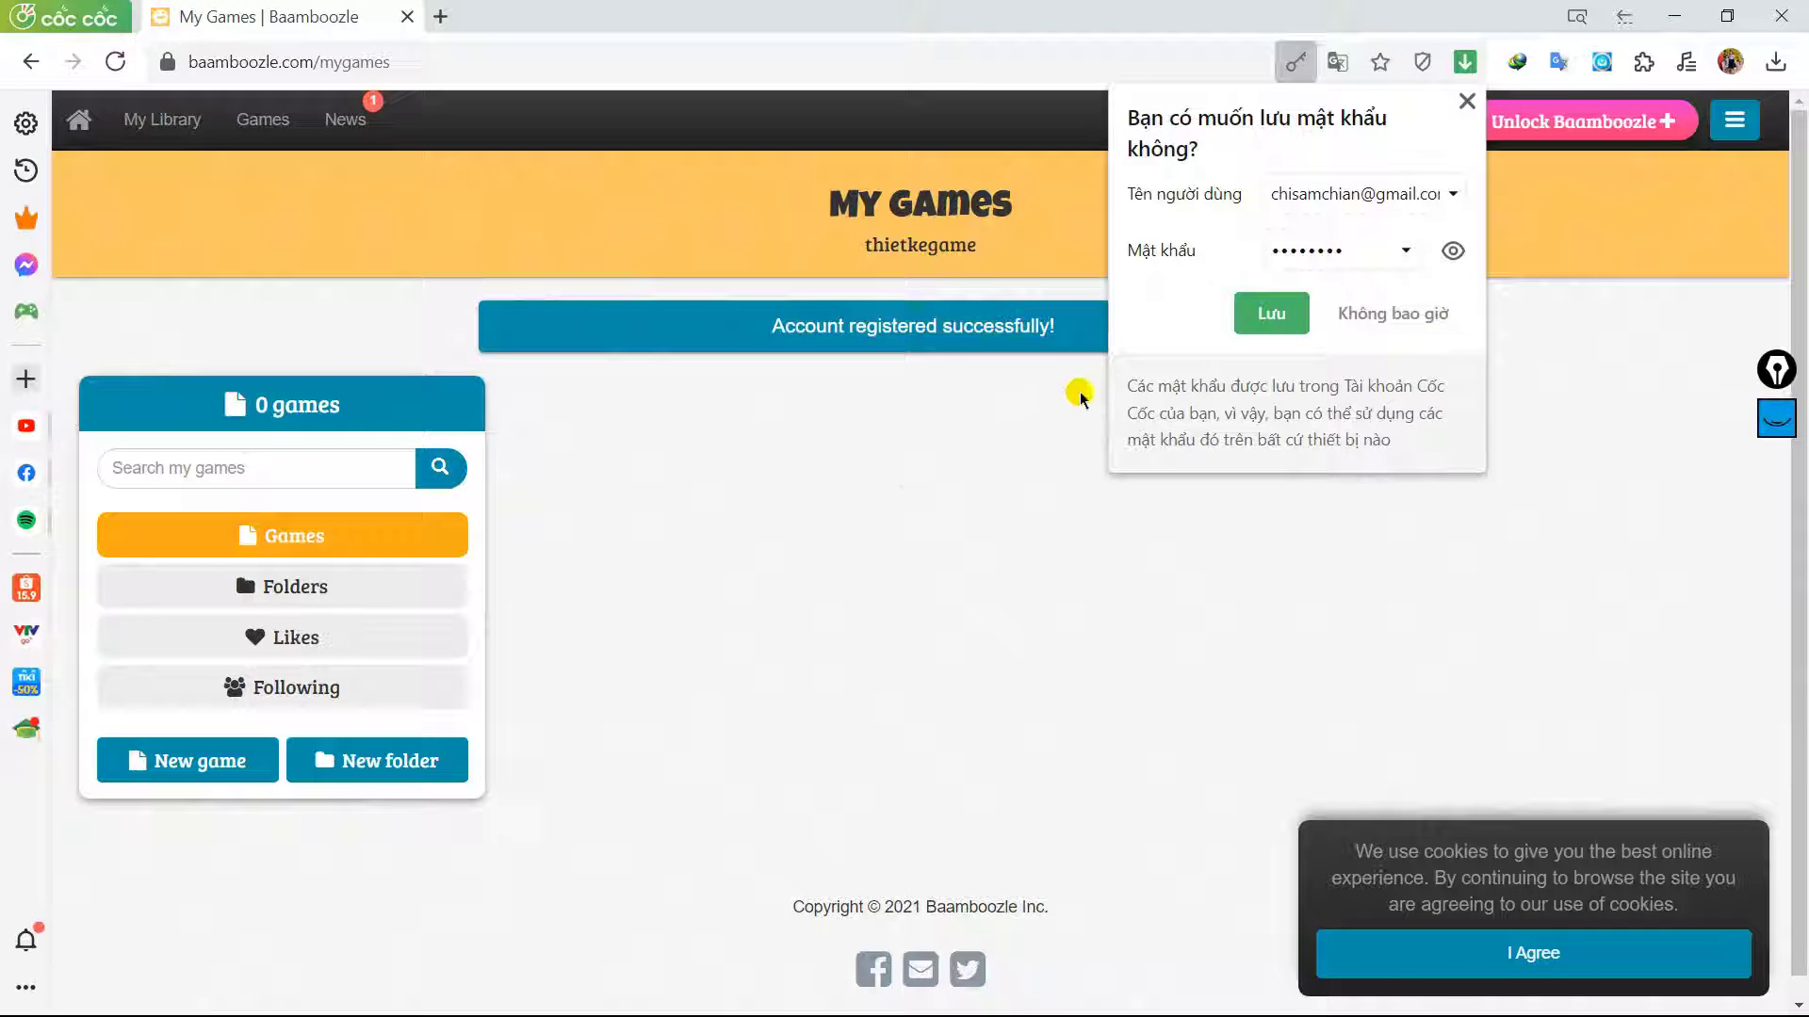
pyautogui.click(1272, 314)
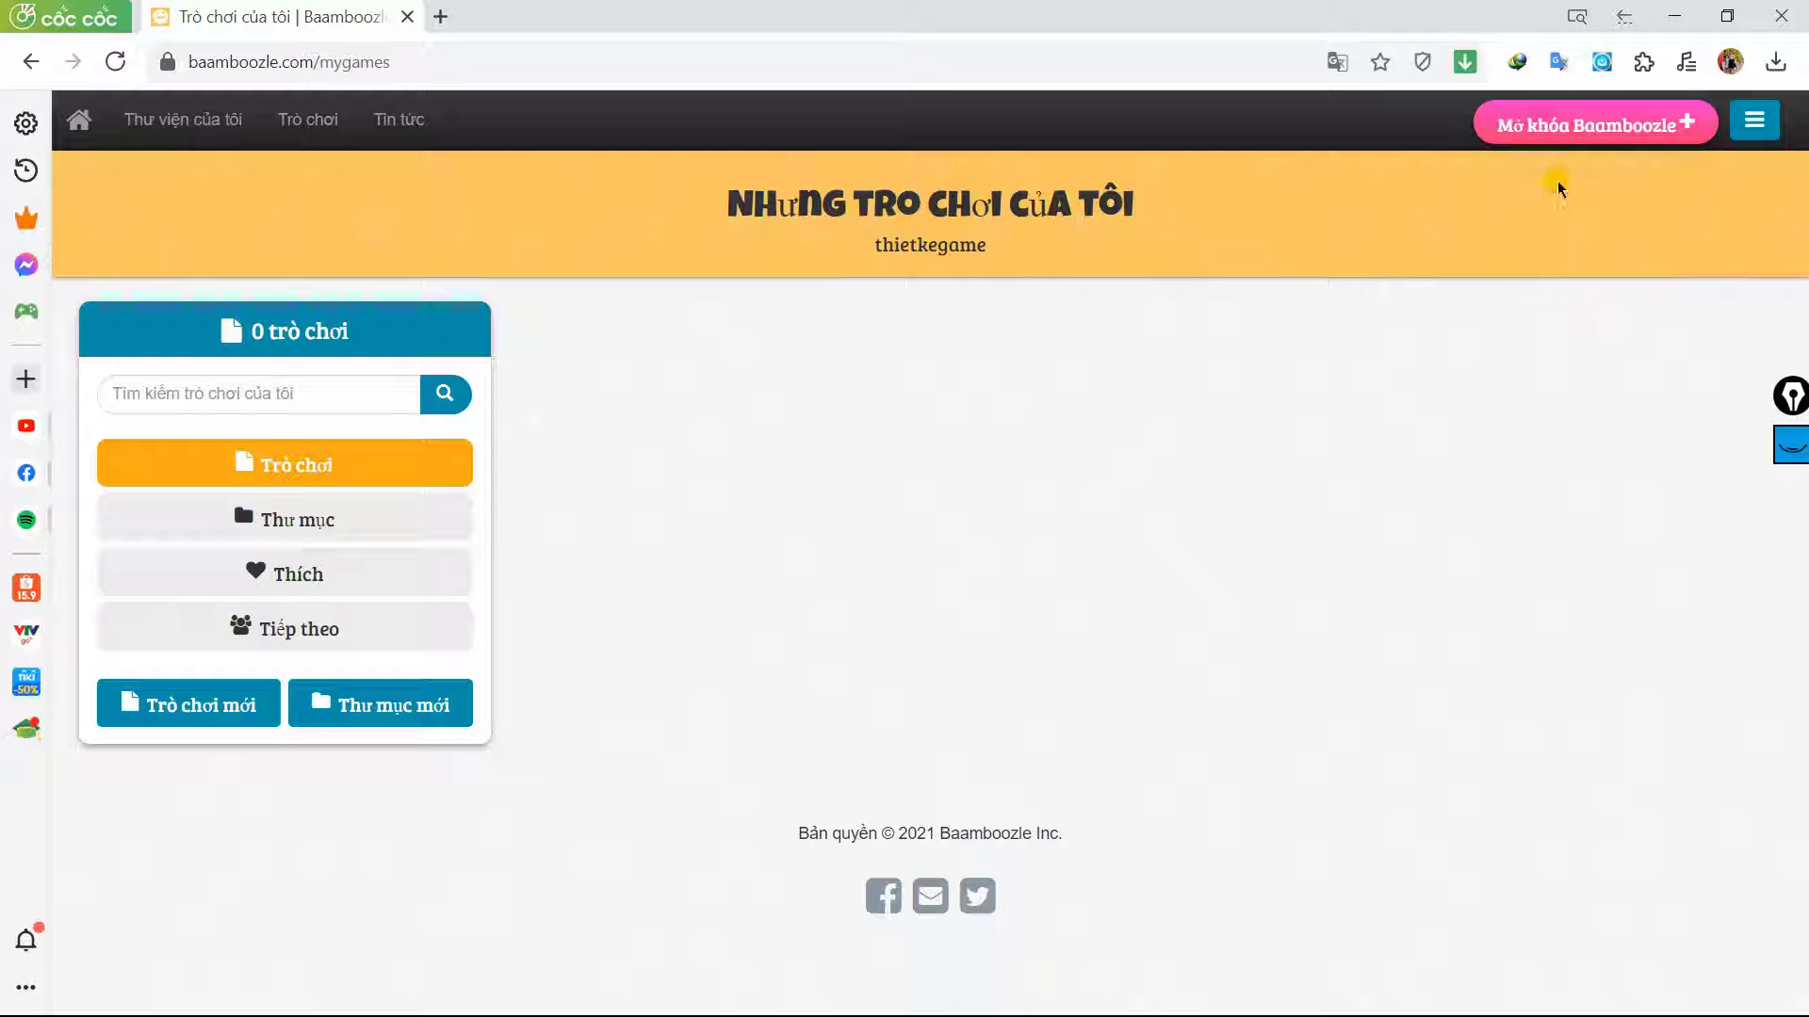
# Open the plan comparison, examine the basic and Baamboozle+ features, pricing and payment form, and close it
pyautogui.click(1608, 127)
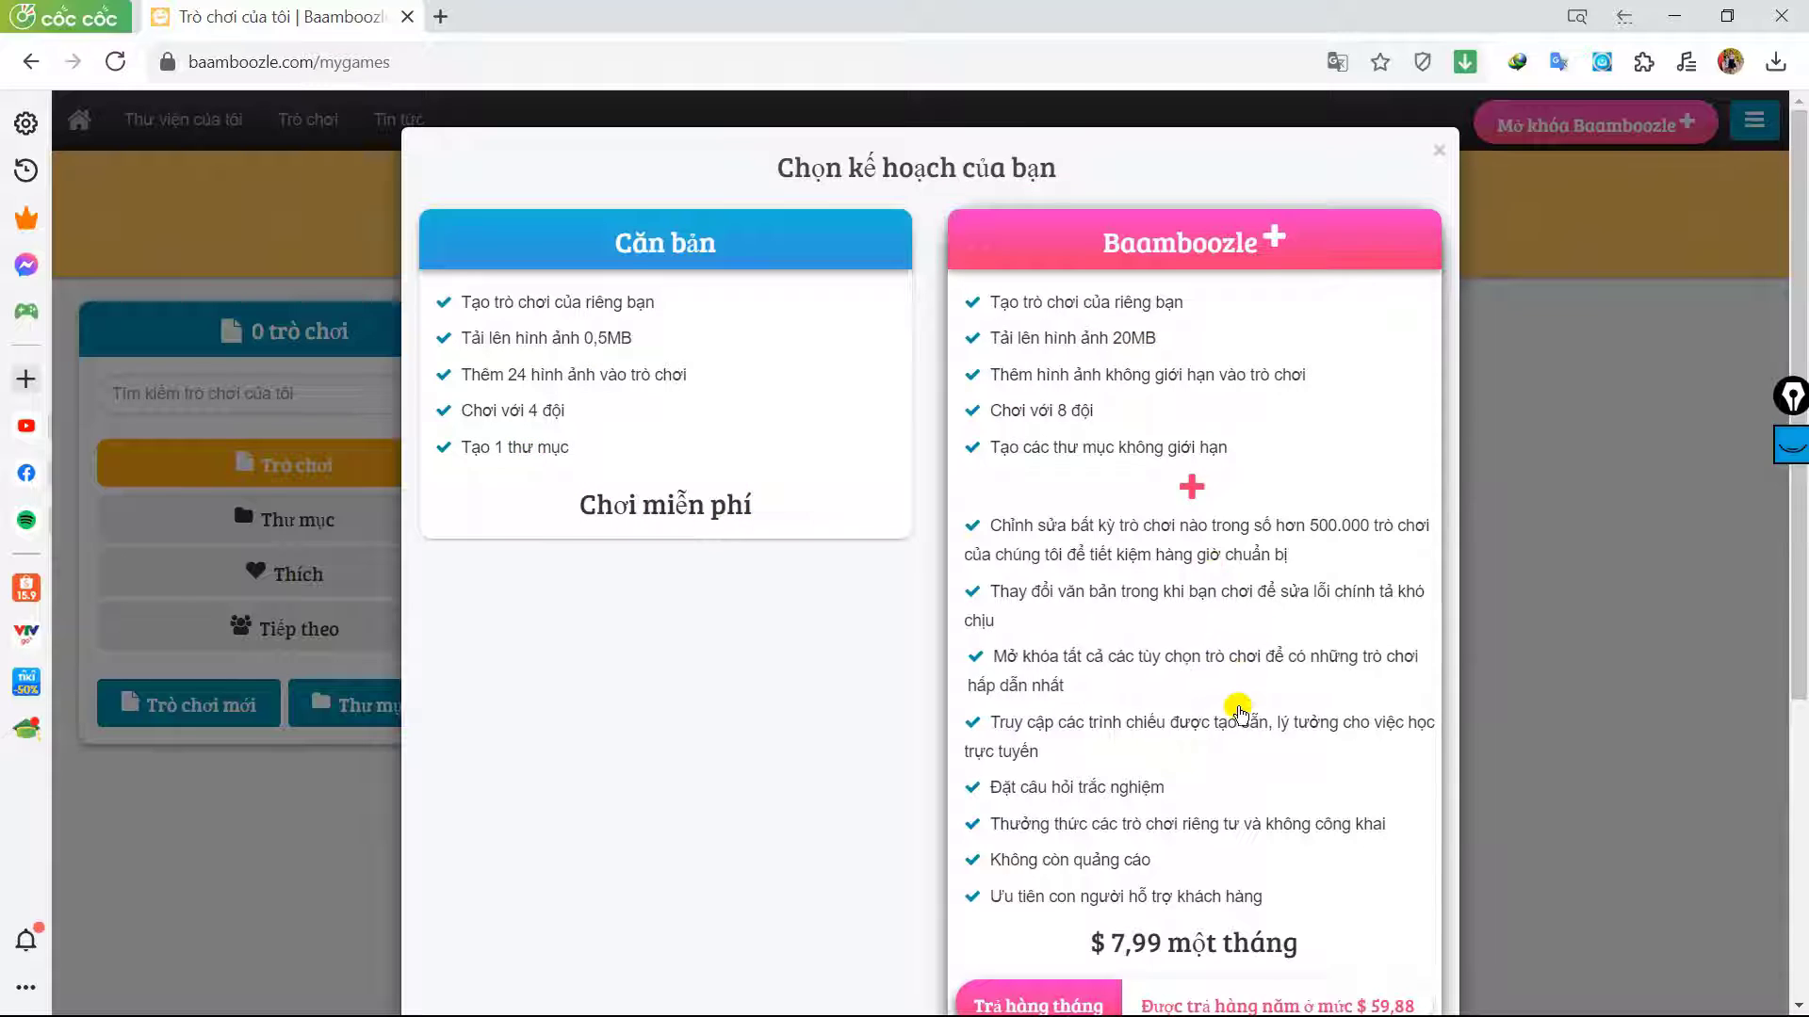
pyautogui.scroll(-2, 1237, 711)
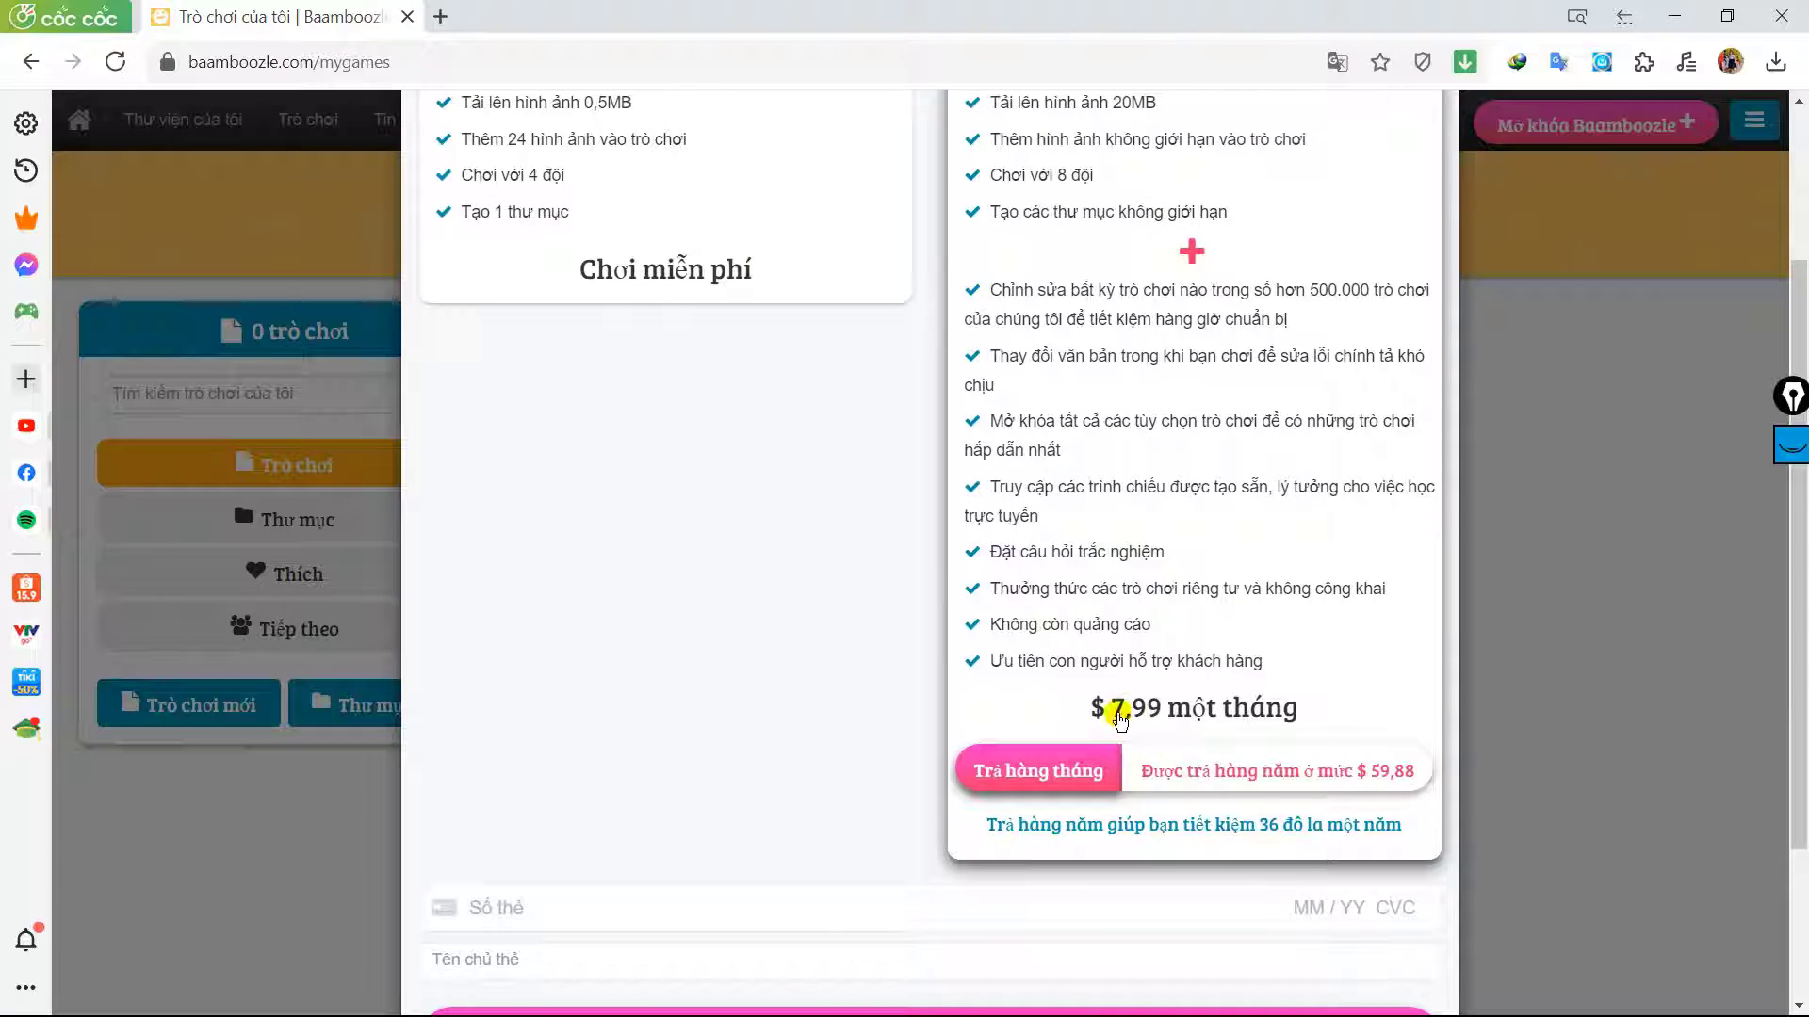
pyautogui.scroll(1, 1290, 653)
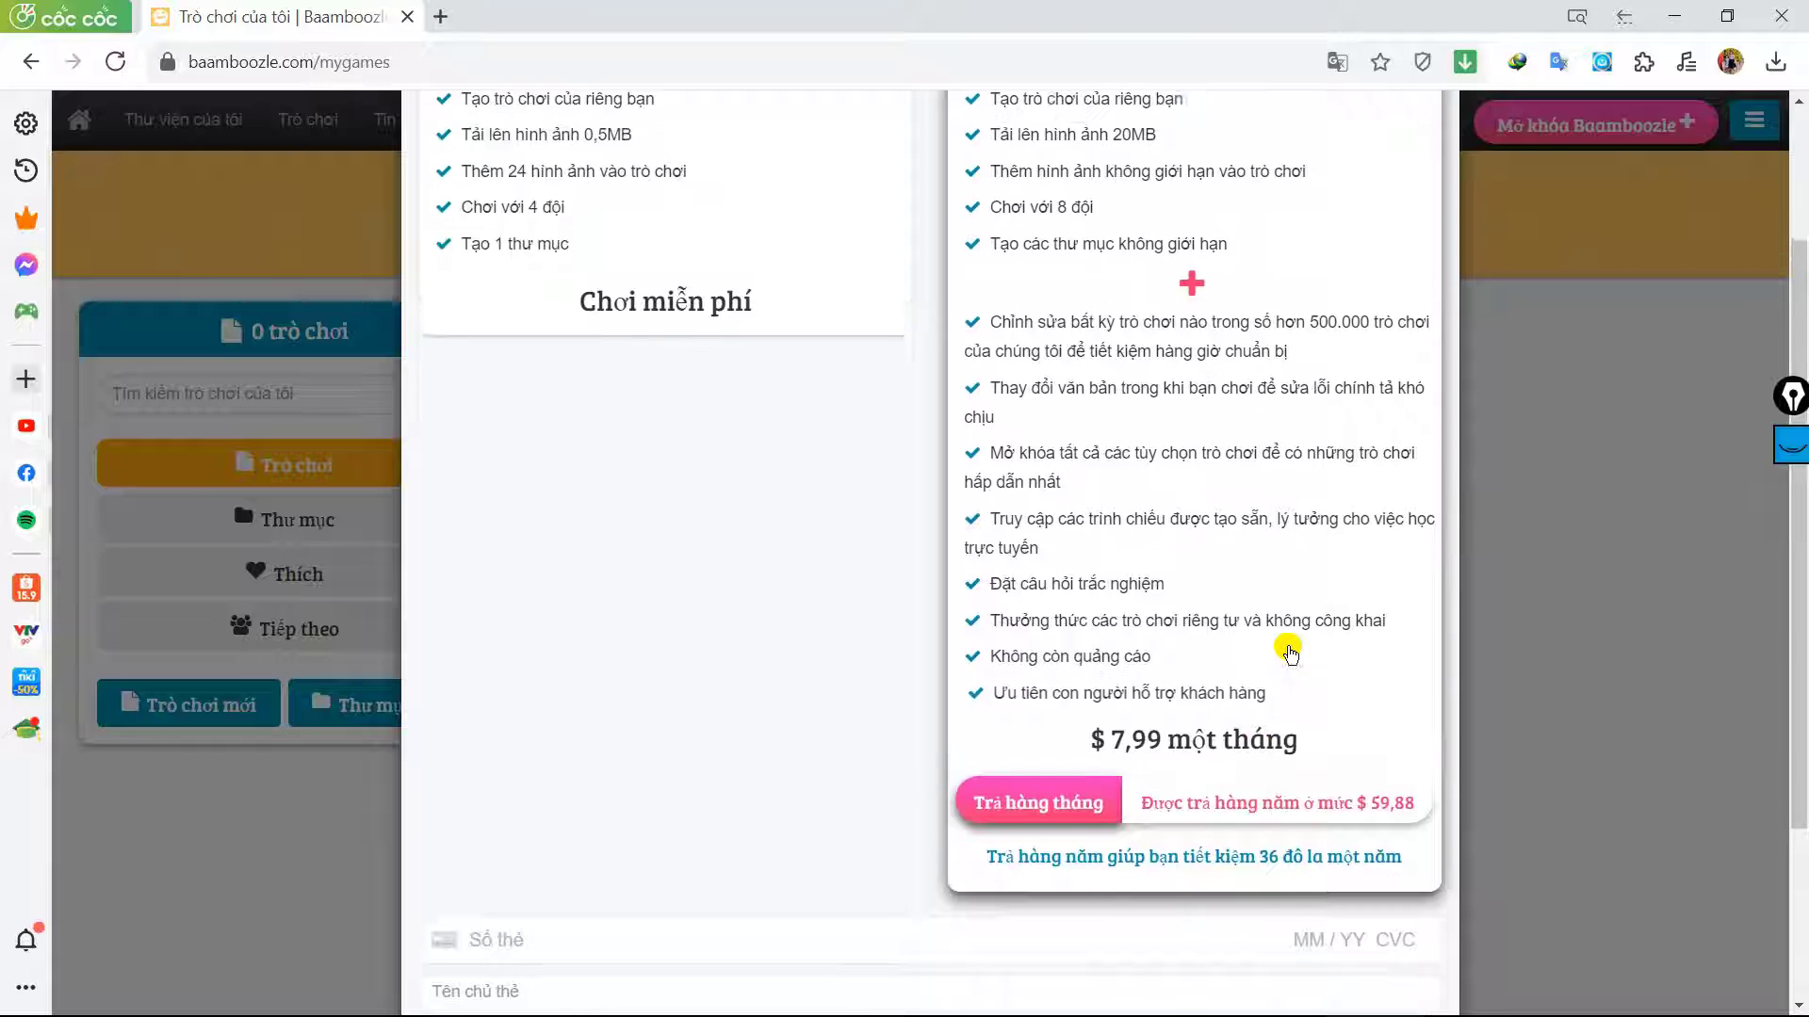
pyautogui.scroll(2, 1290, 653)
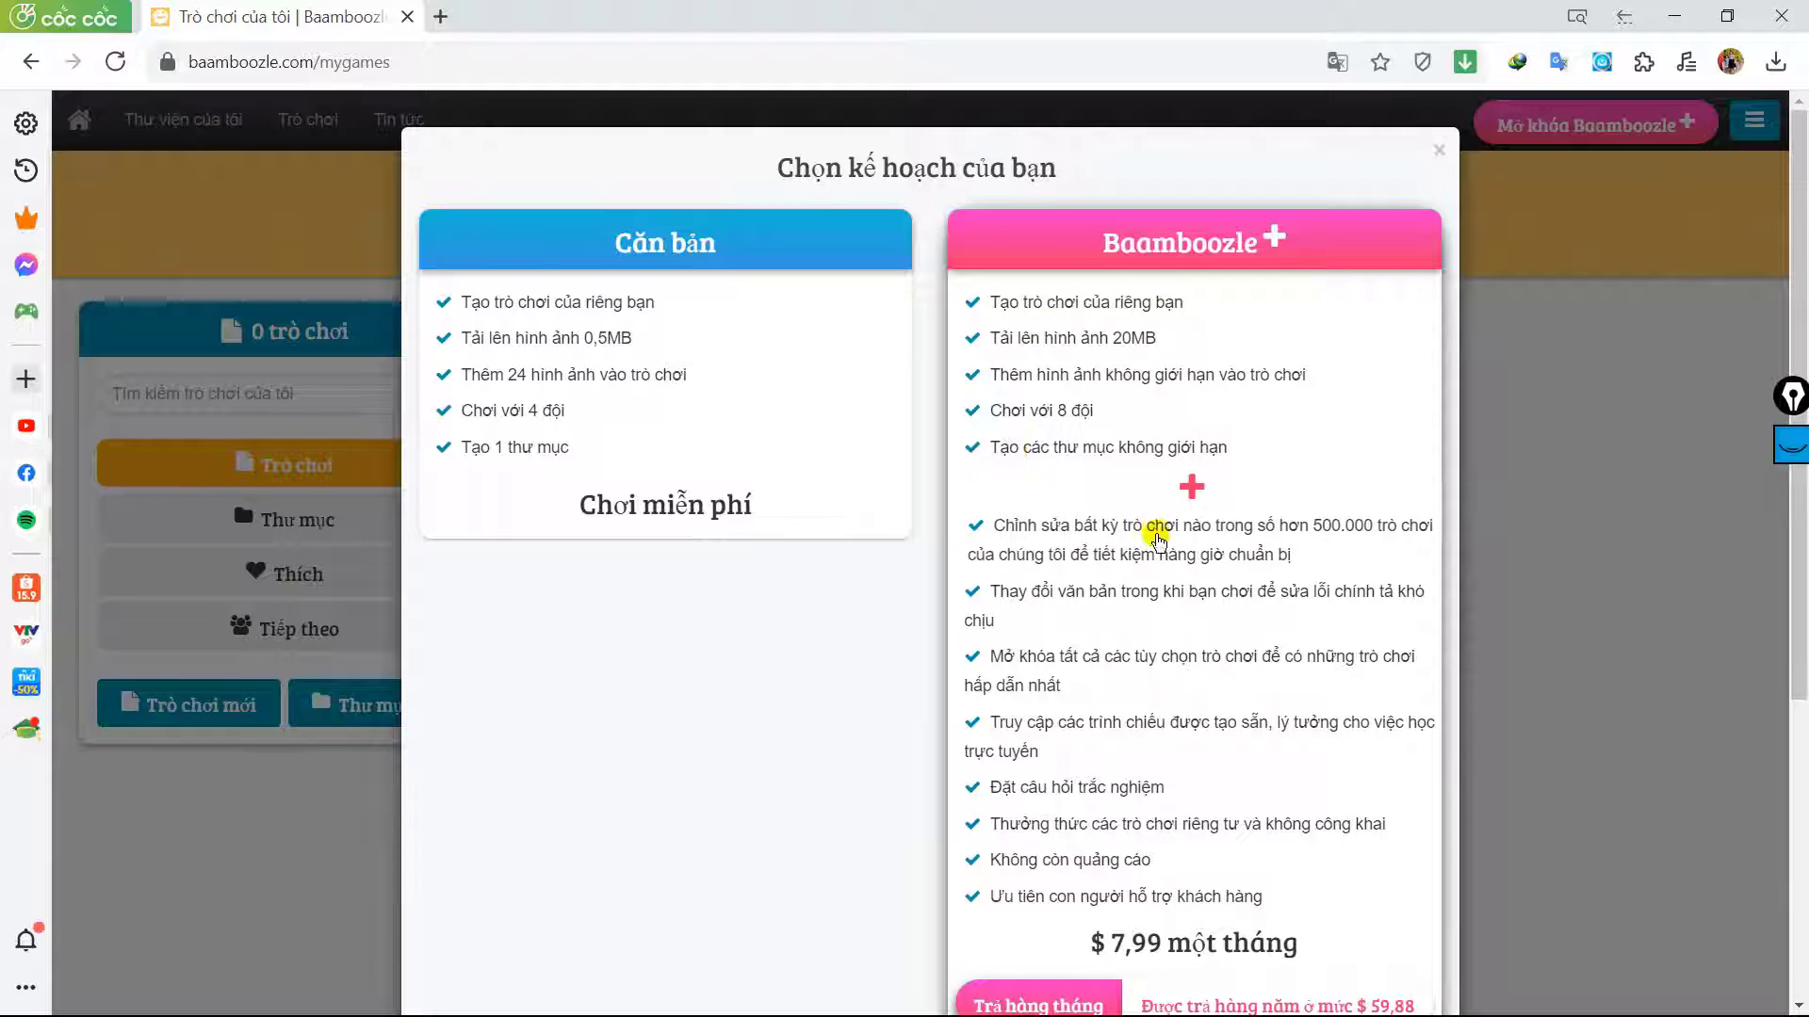
pyautogui.scroll(-1, 1157, 542)
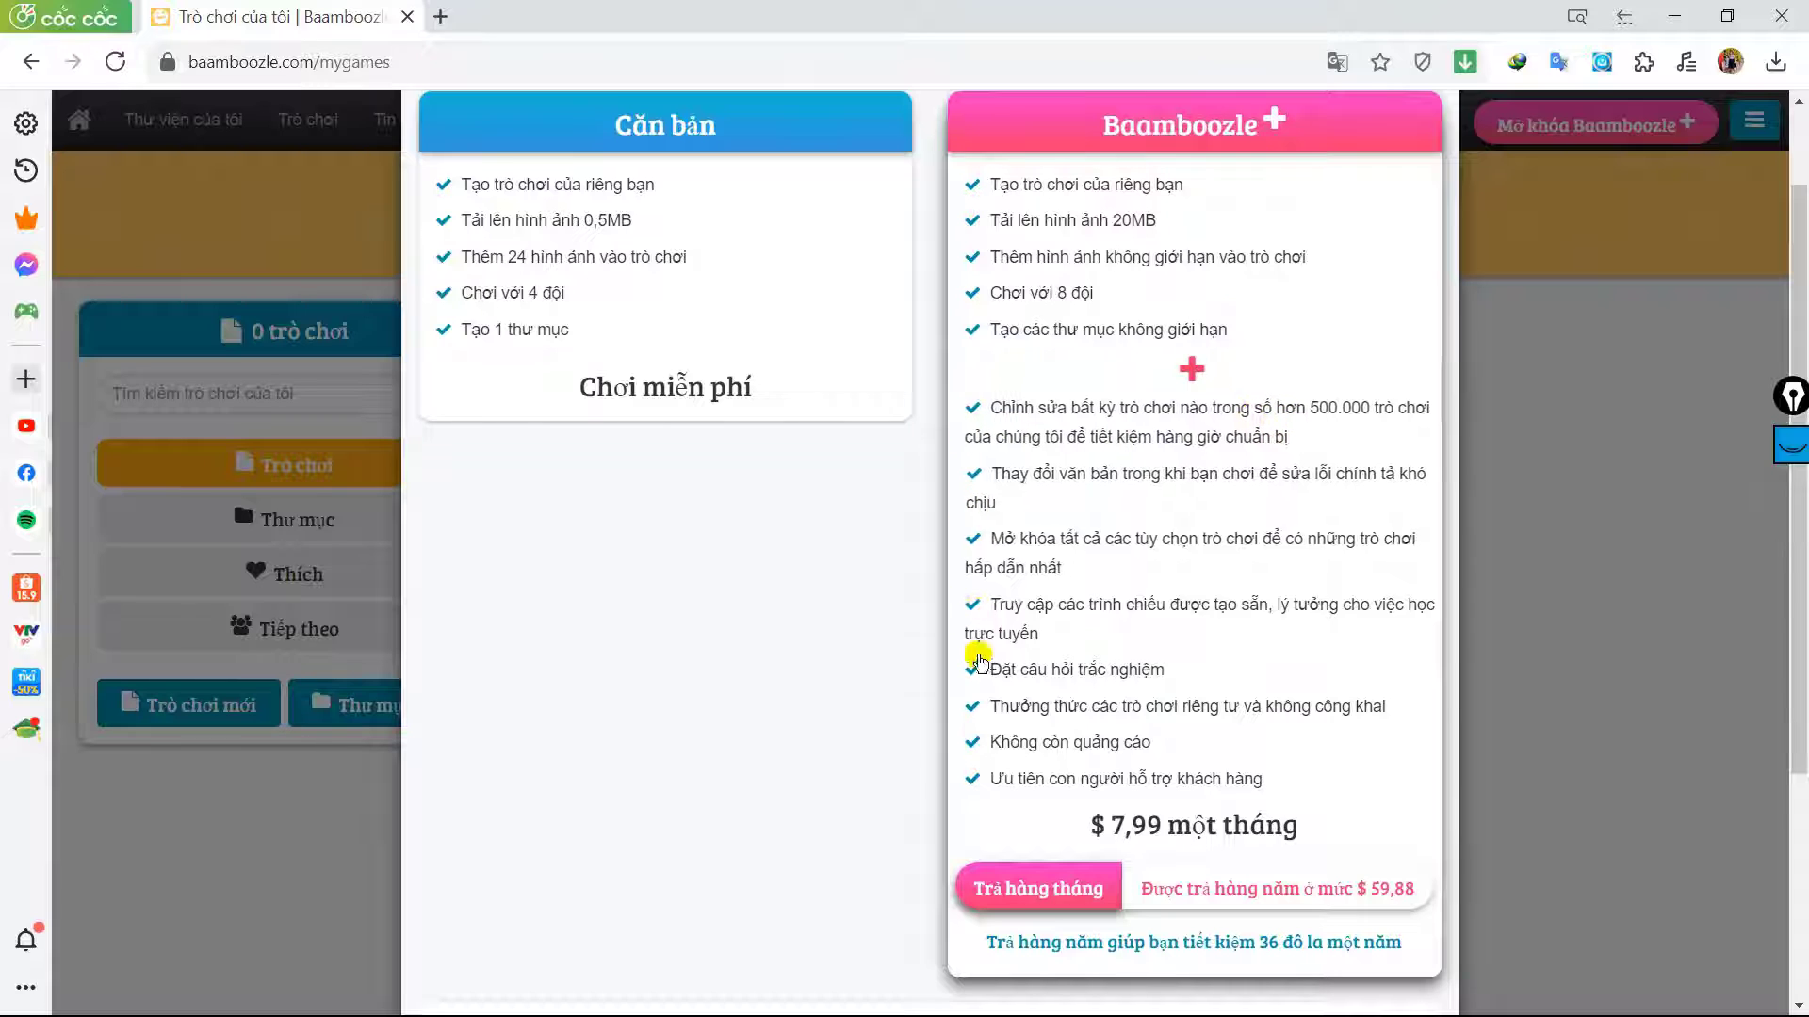
pyautogui.scroll(1, 823, 578)
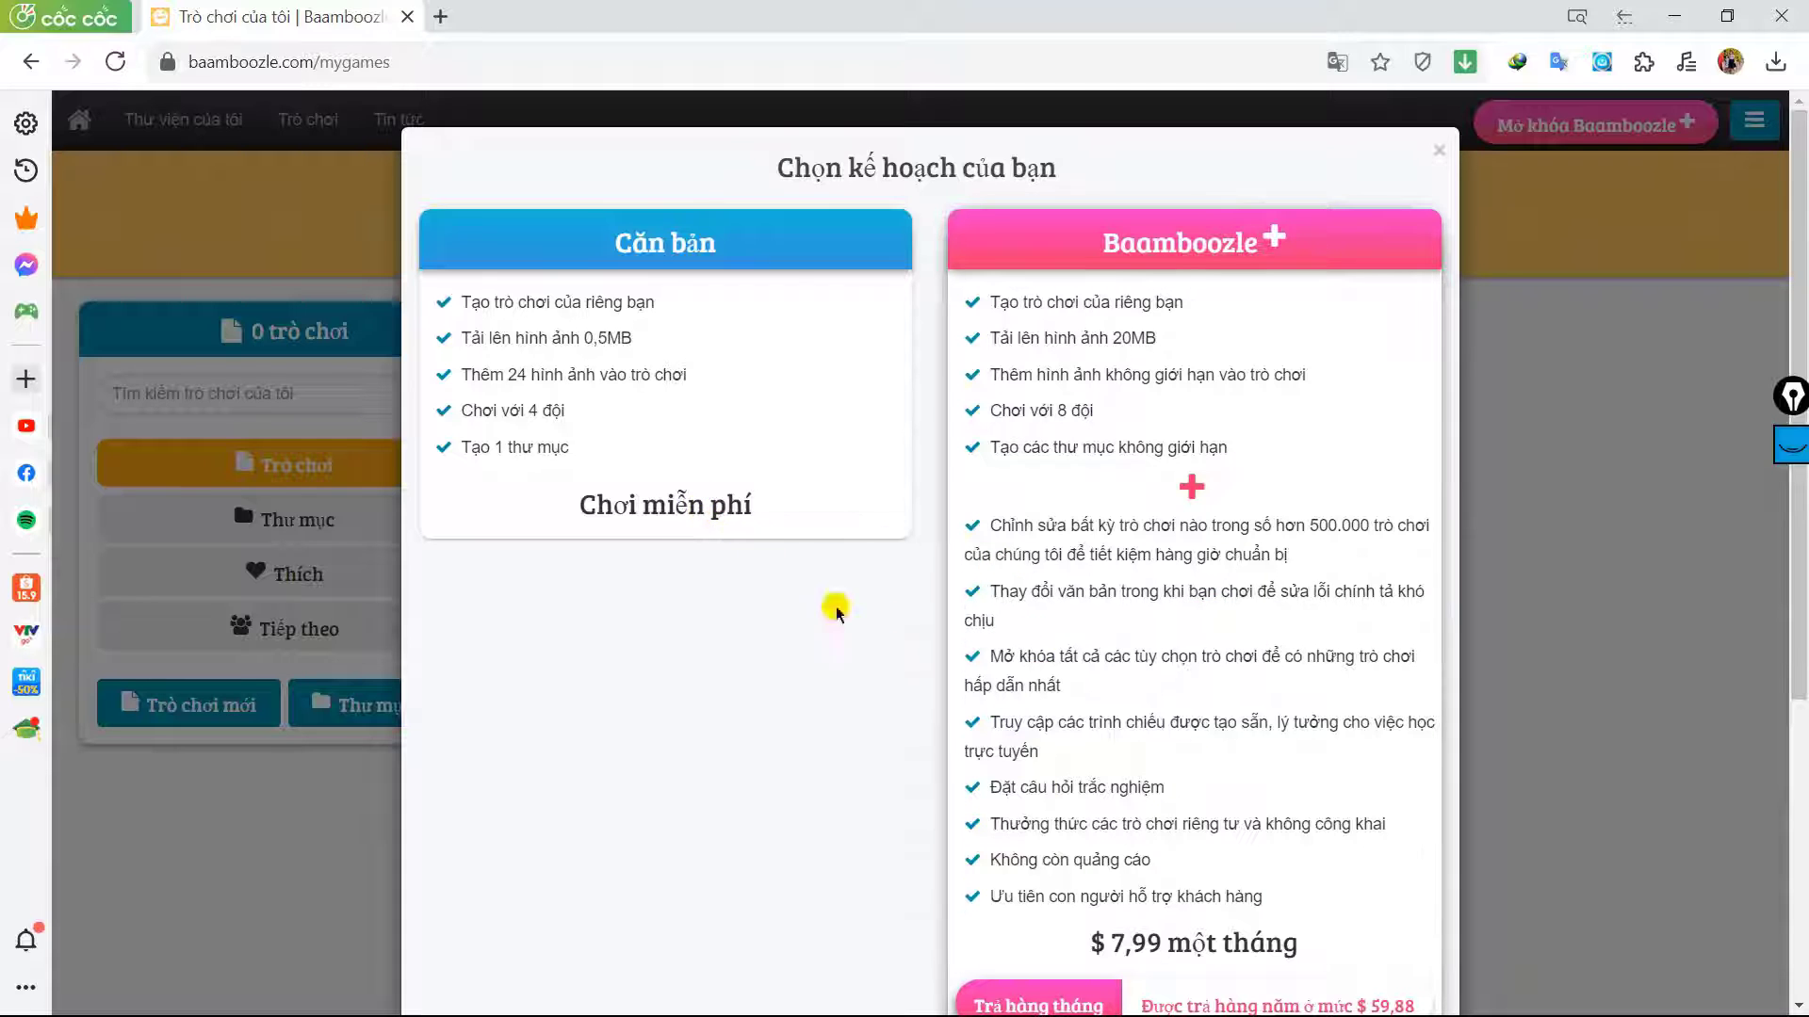
pyautogui.scroll(-1, 1116, 829)
pyautogui.scroll(-3, 1116, 808)
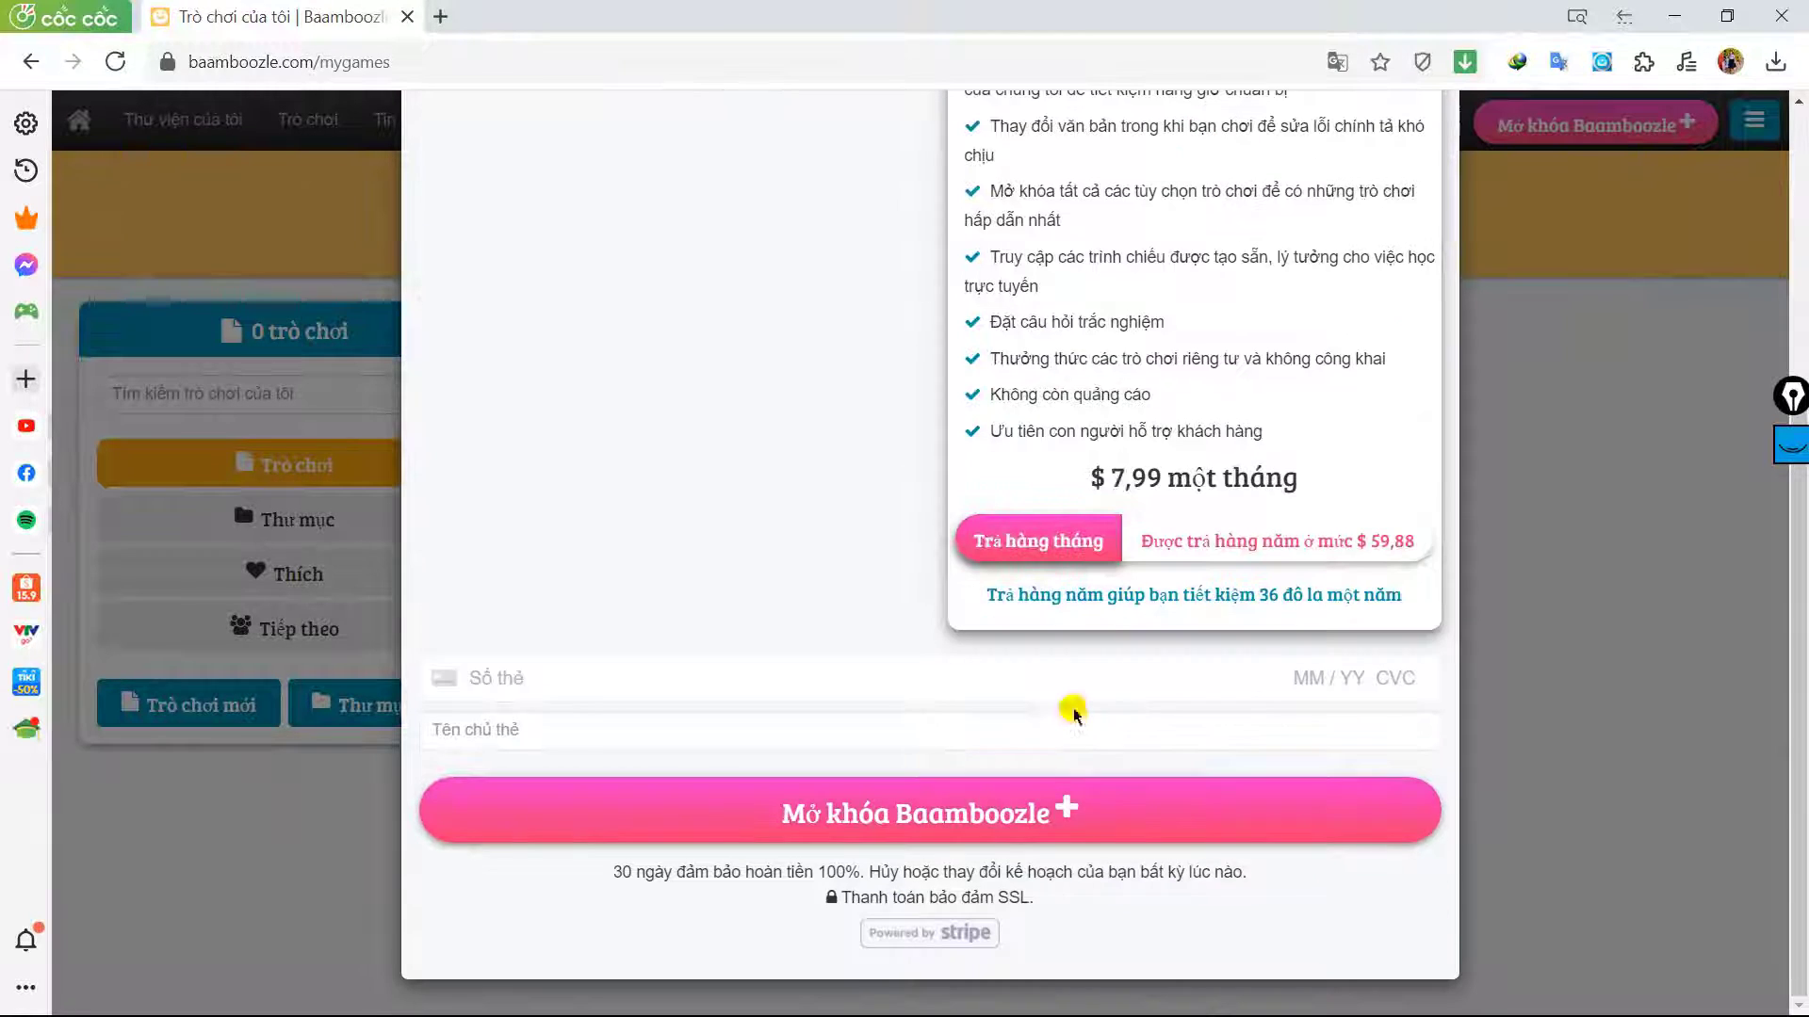
pyautogui.click(516, 676)
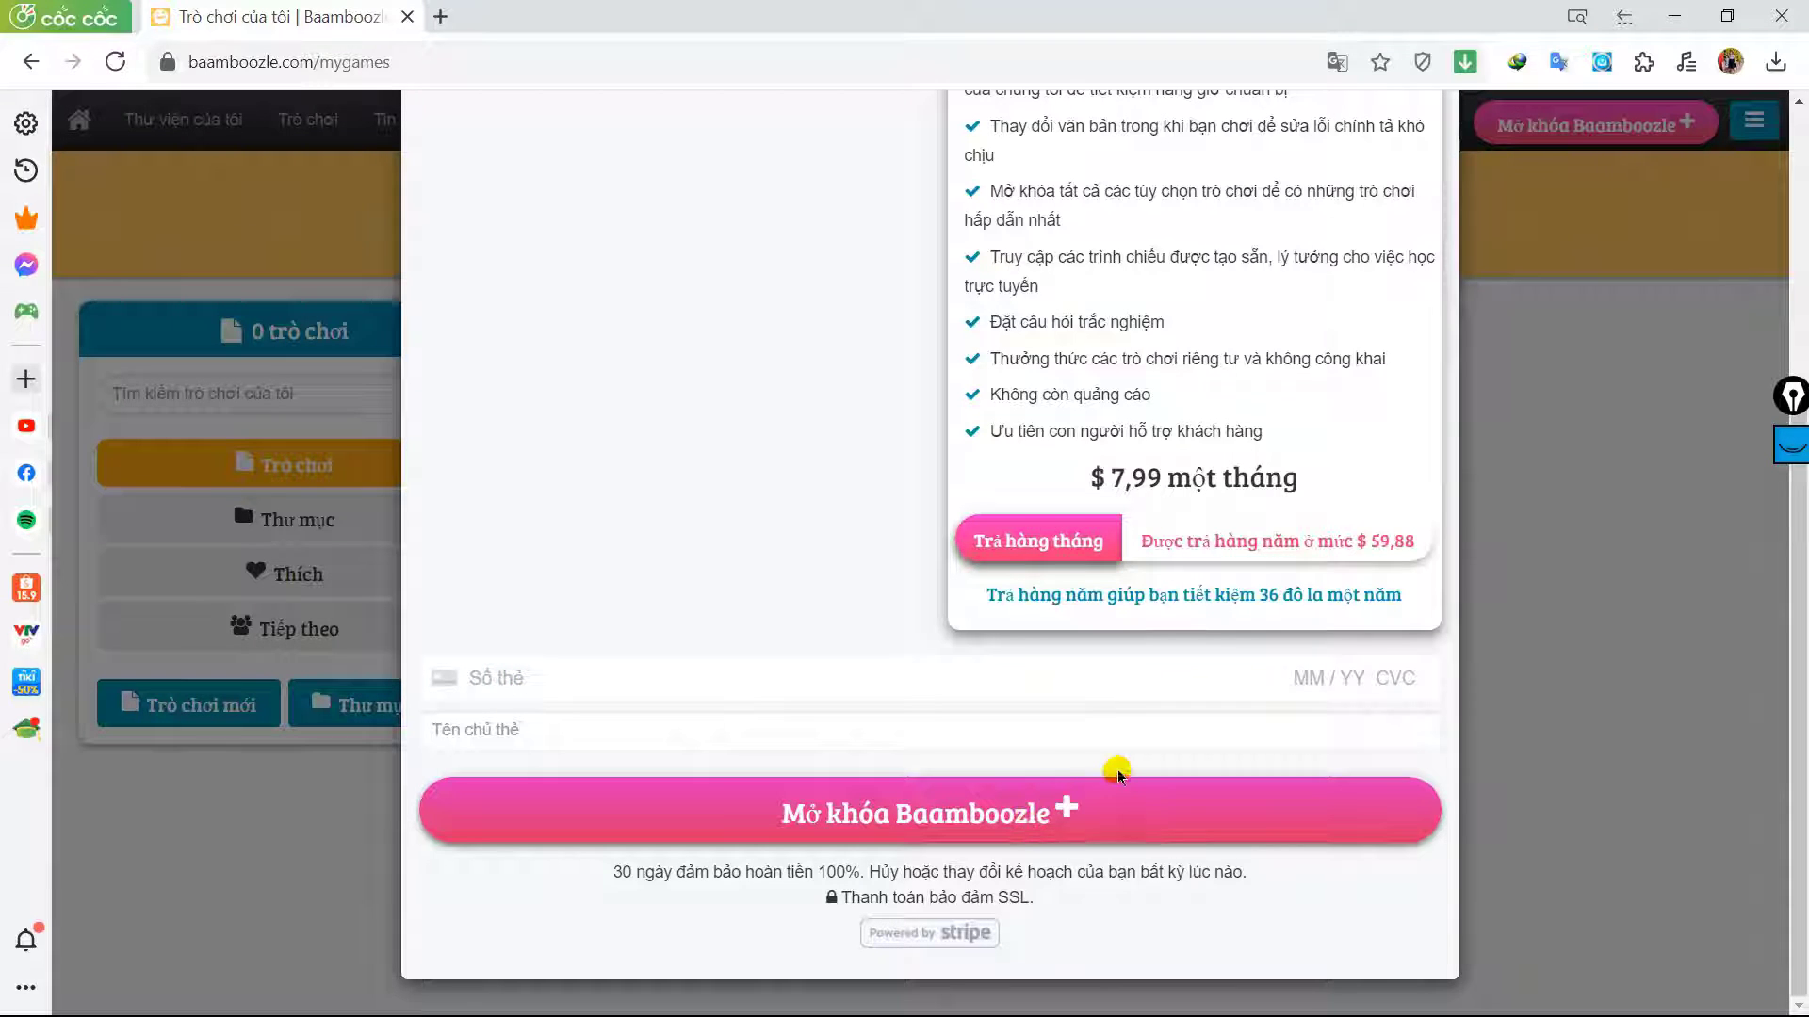
pyautogui.scroll(5, 1124, 729)
pyautogui.click(1247, 247)
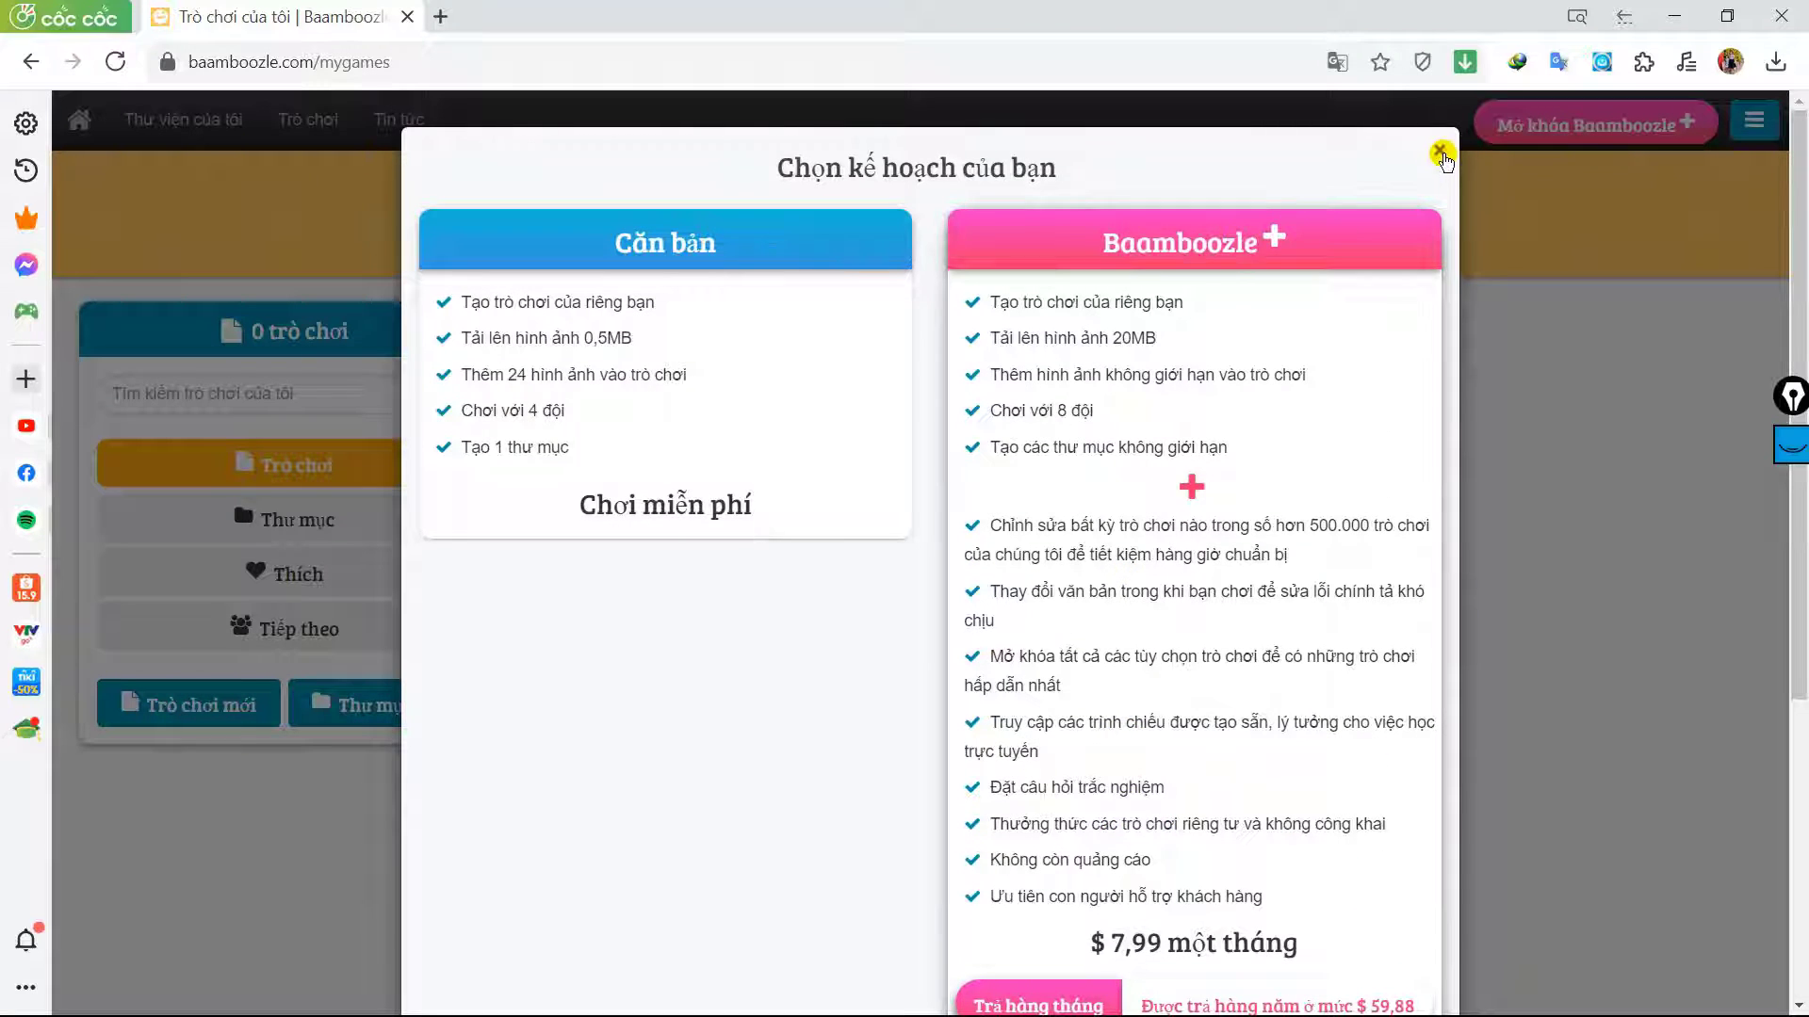
pyautogui.click(1438, 150)
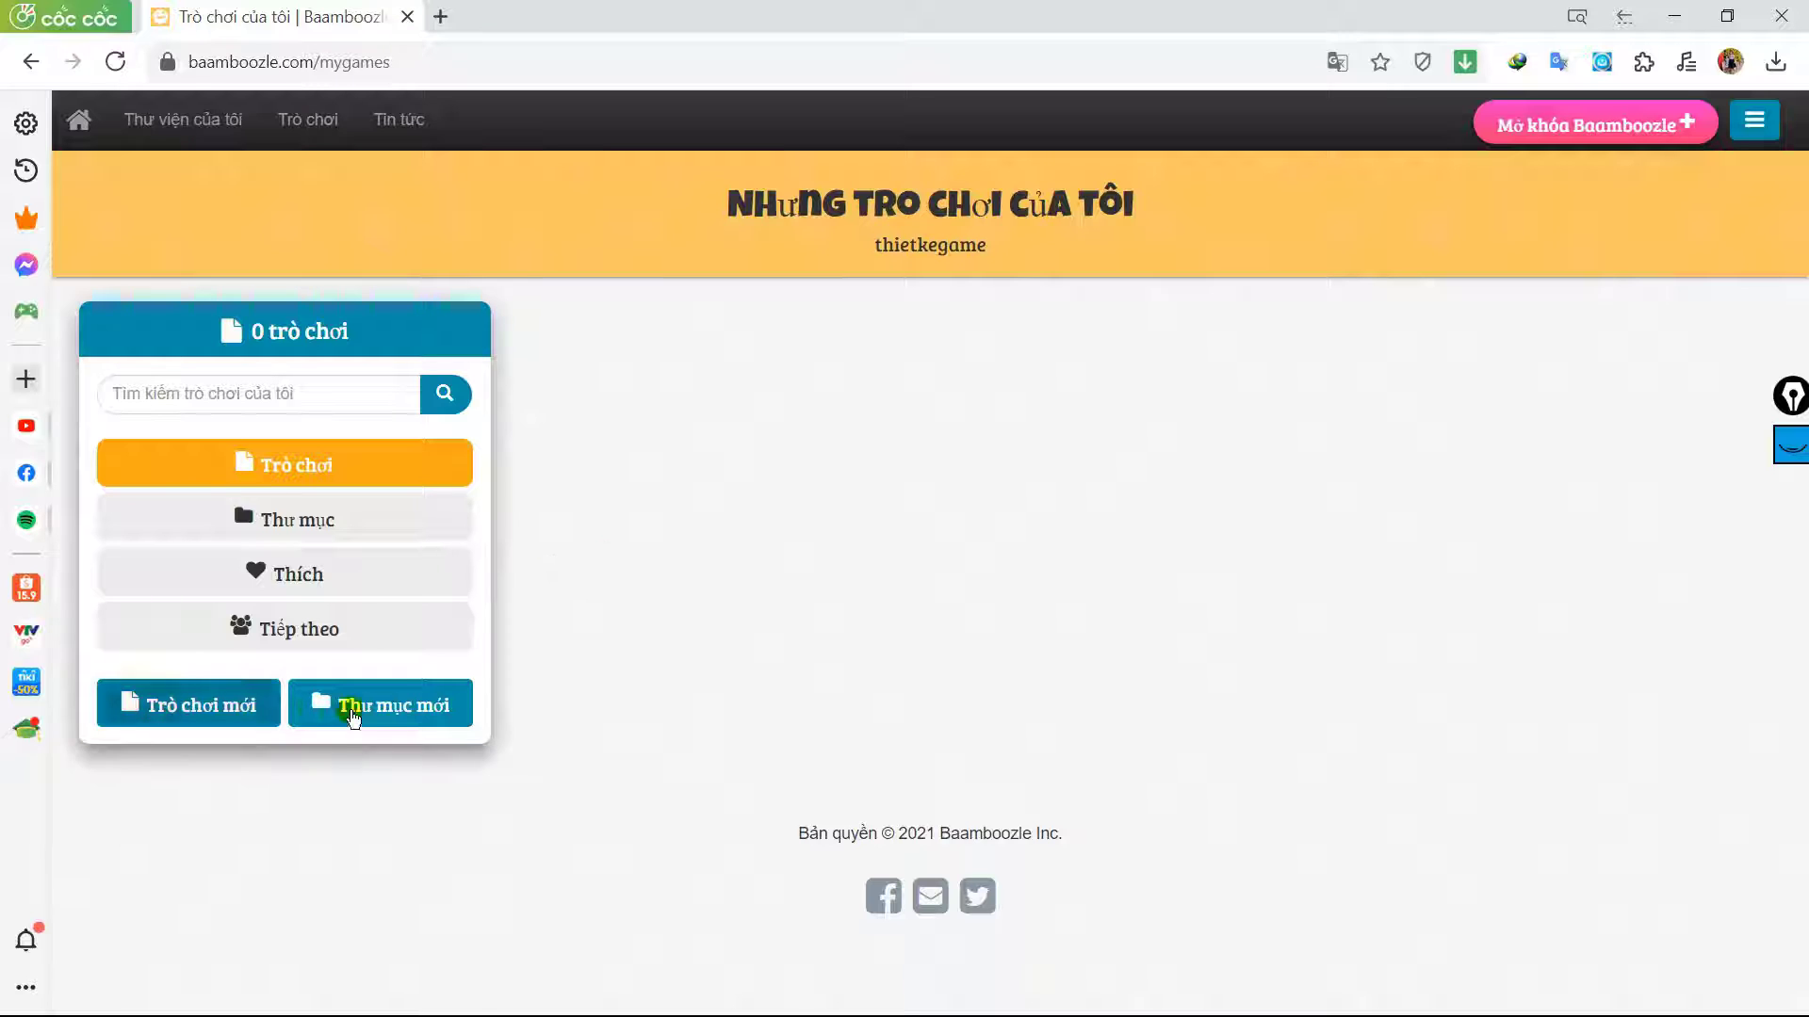
# Start a new game and title it "Nhận biết công trùng"
pyautogui.click(175, 708)
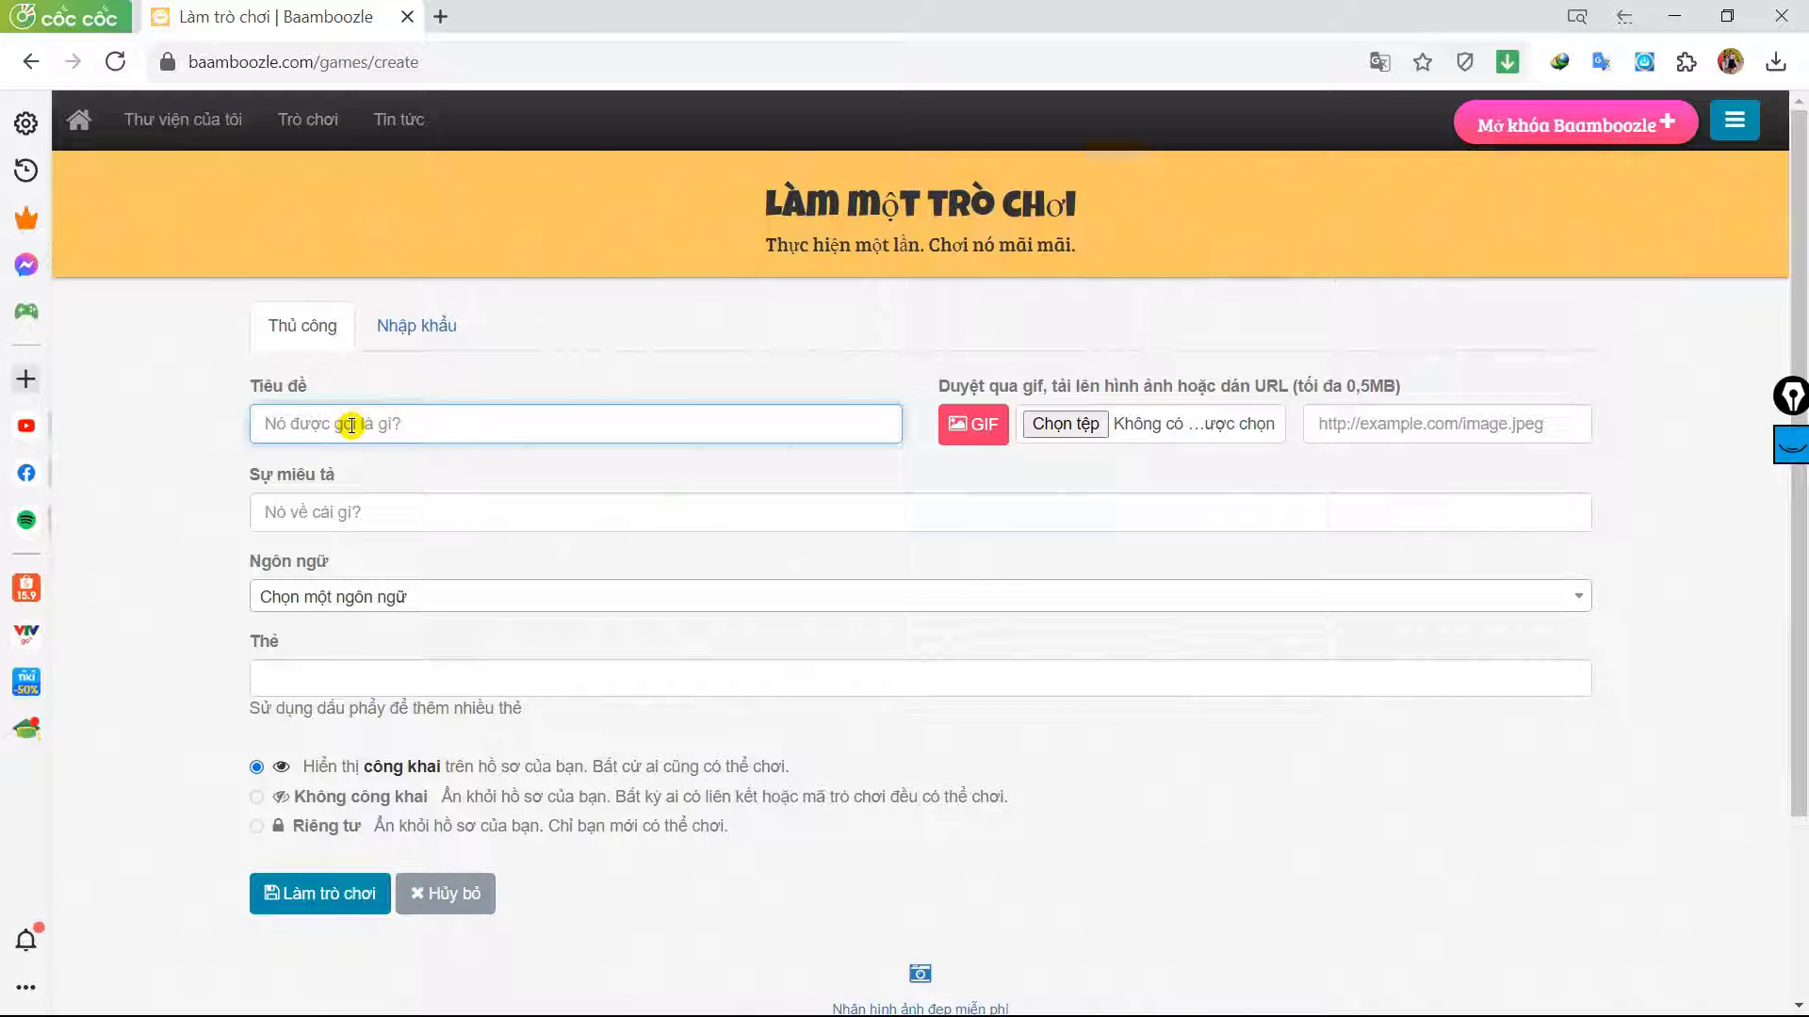
pyautogui.write('N')
pyautogui.write('hận biết cộng trung')
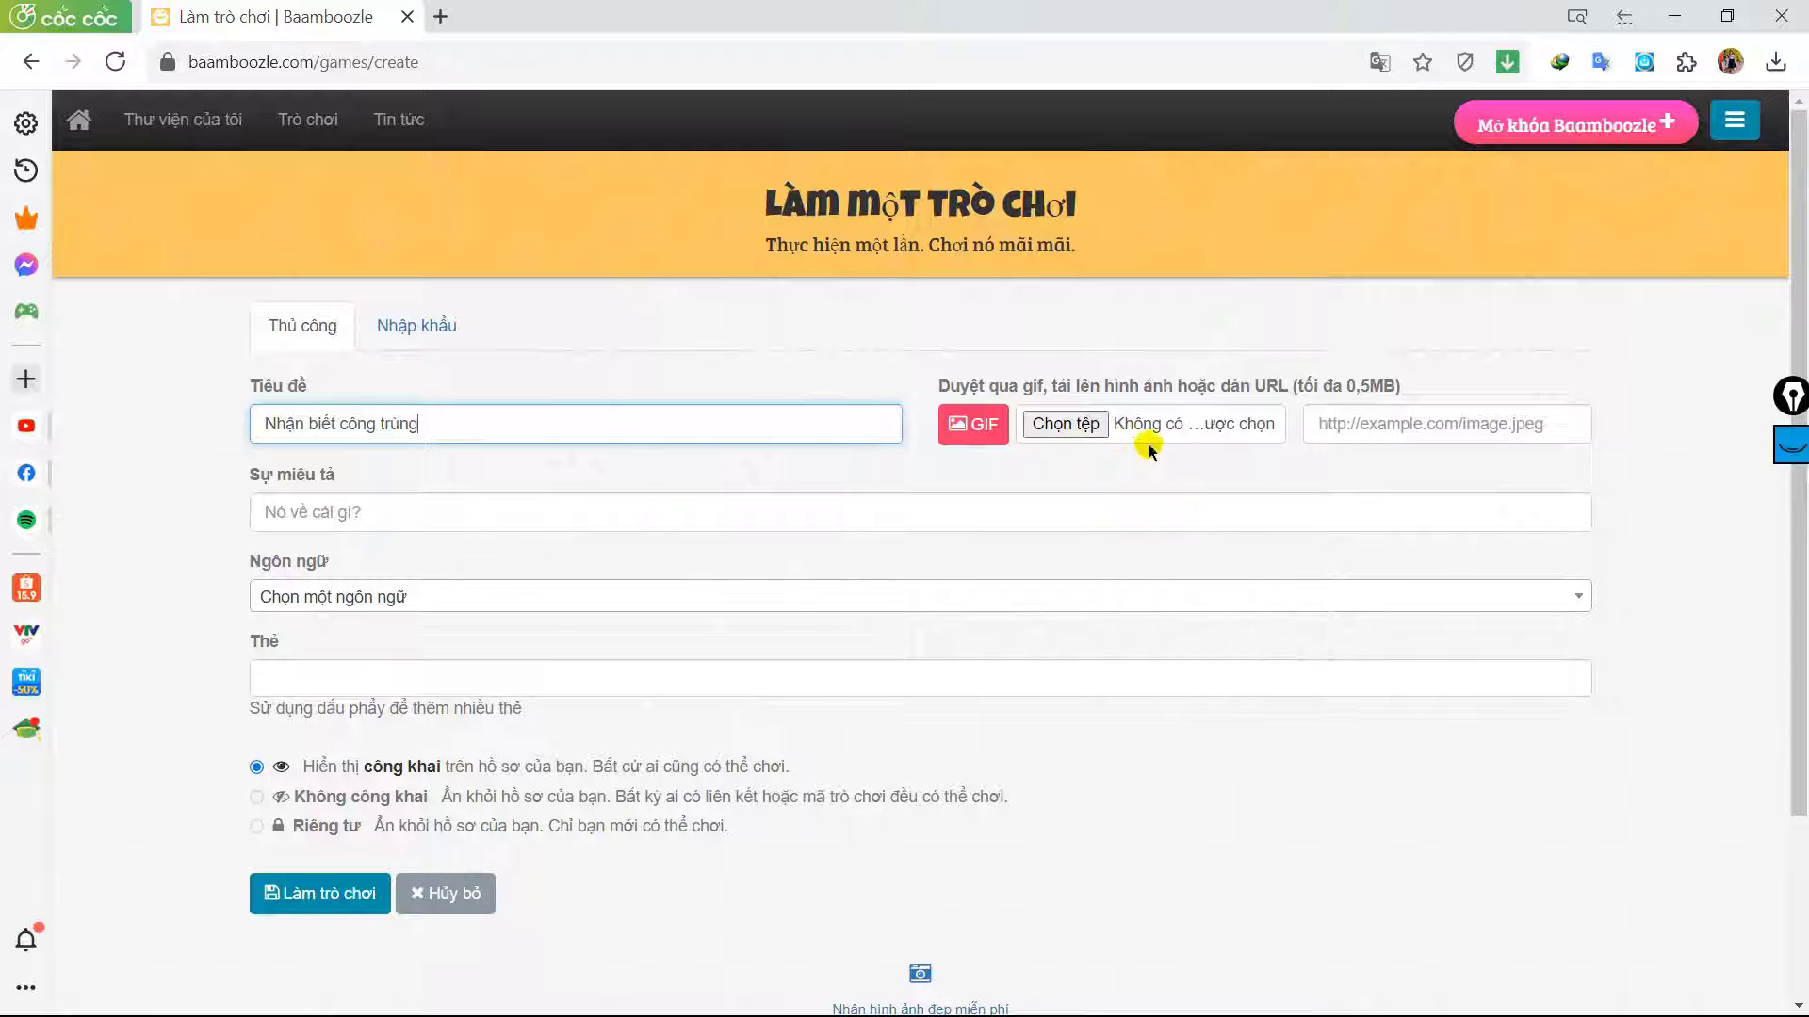
# Upload the butterfly picture 3914fb9c9a676e393776.jpg as the game's image and enter the description "Bé nhìn hình đoán con vật"
pyautogui.click(1074, 429)
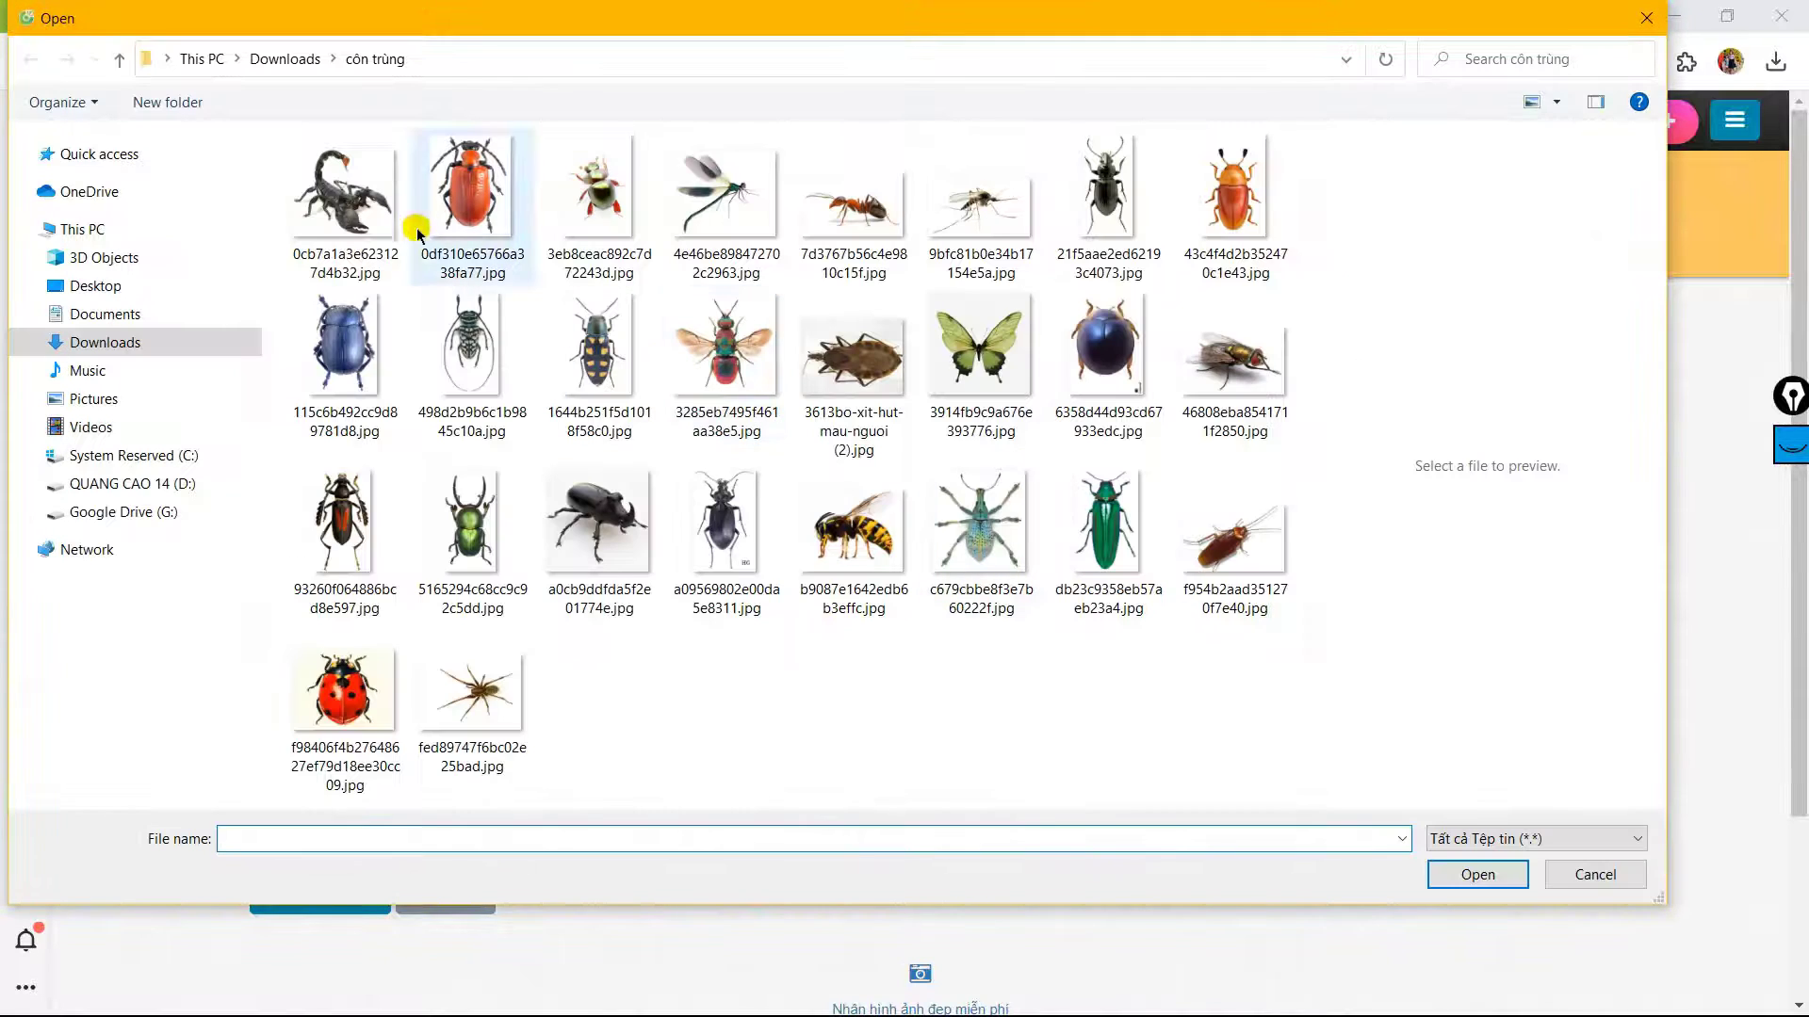
pyautogui.click(980, 347)
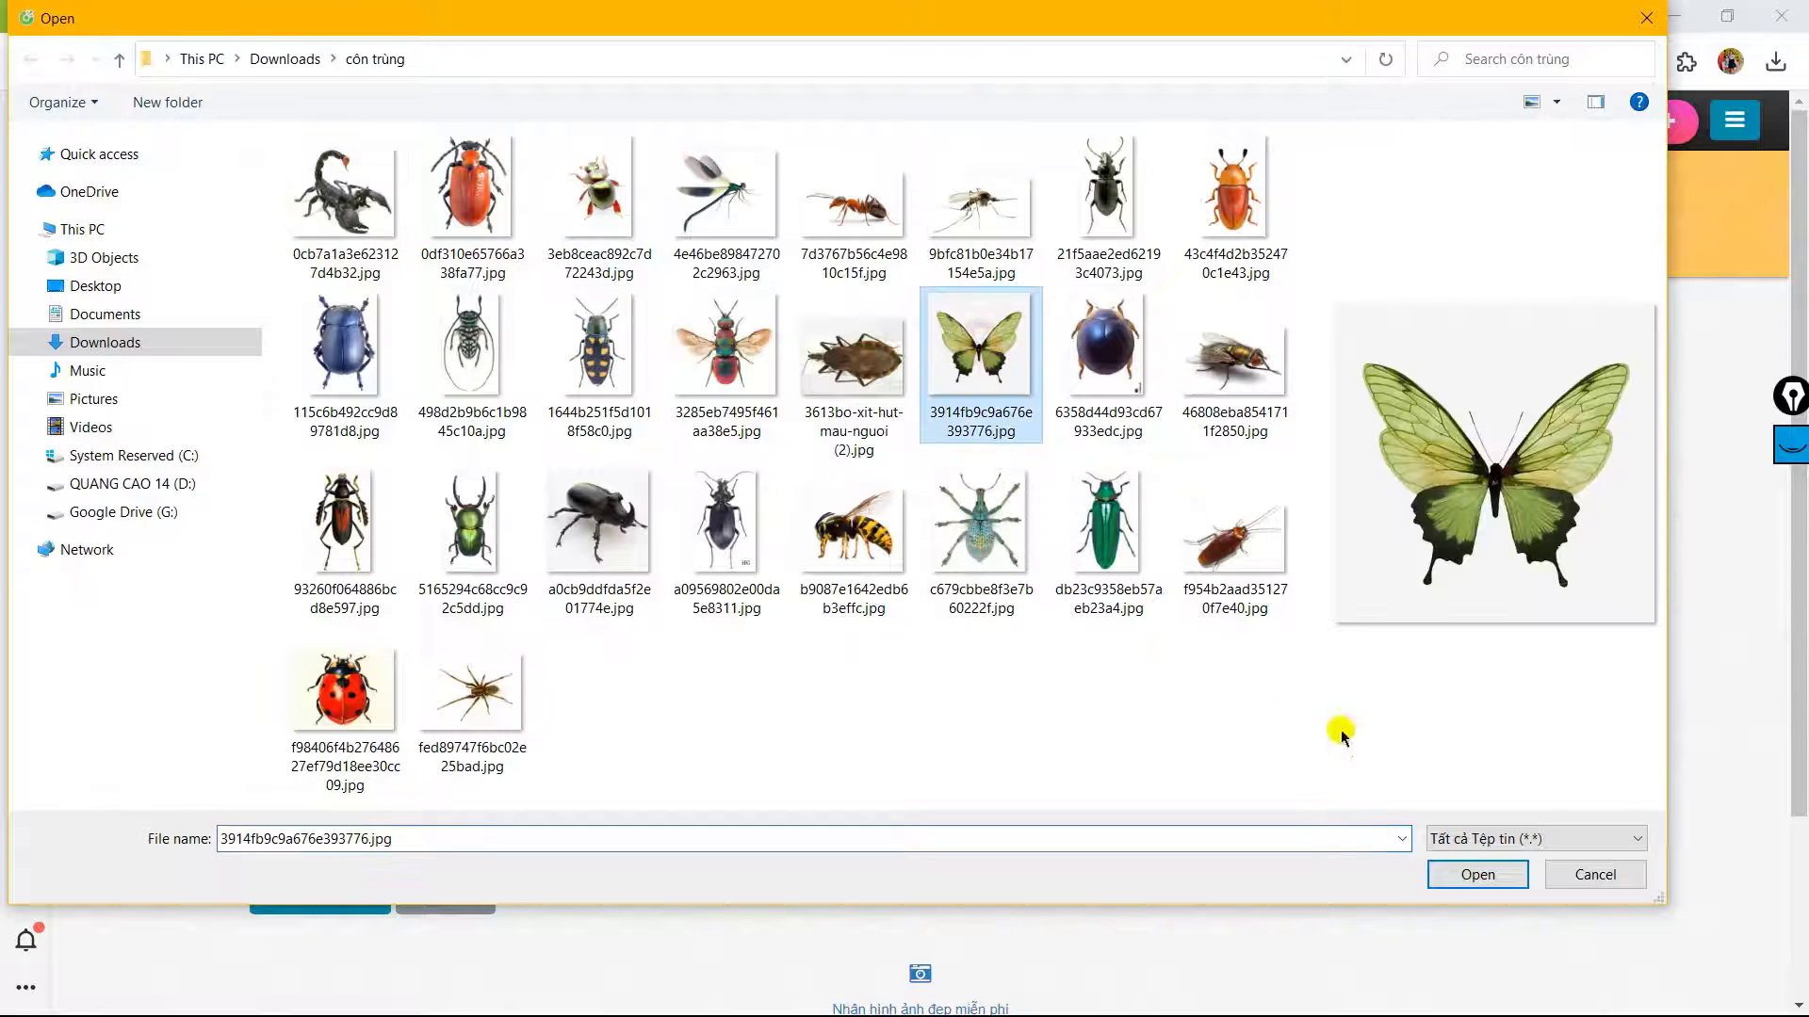
pyautogui.click(1474, 874)
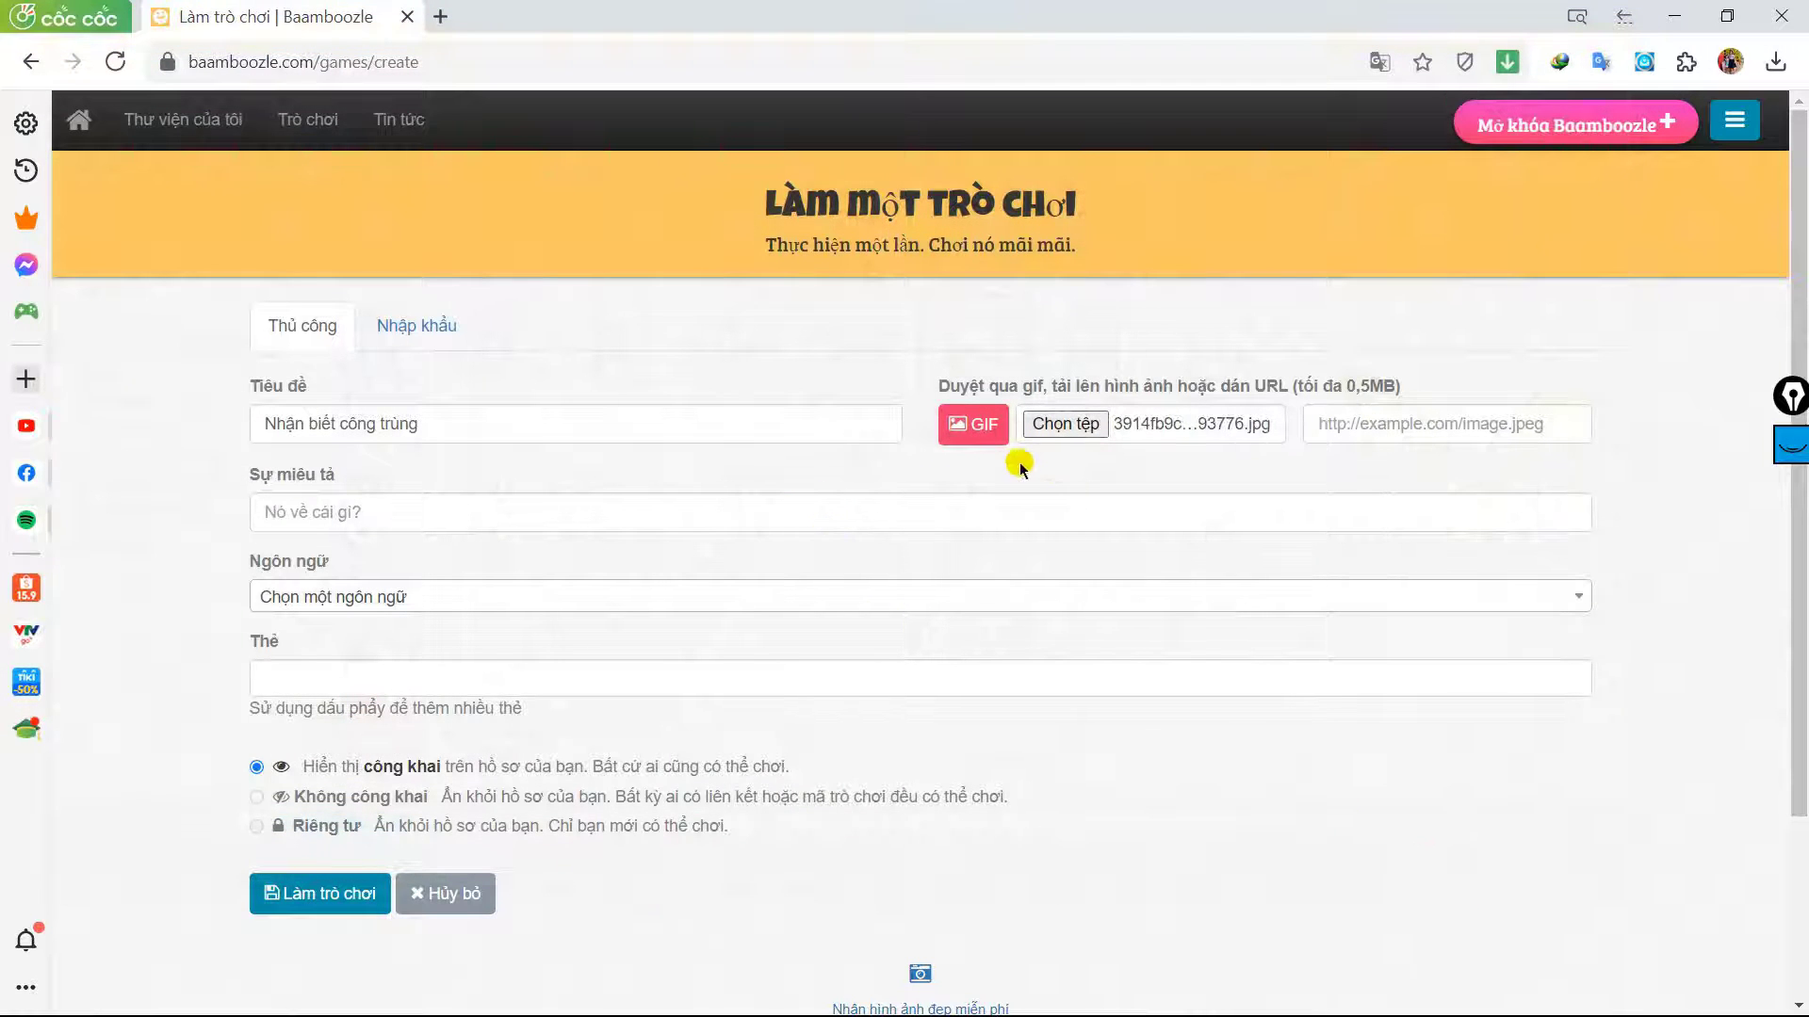
pyautogui.click(328, 520)
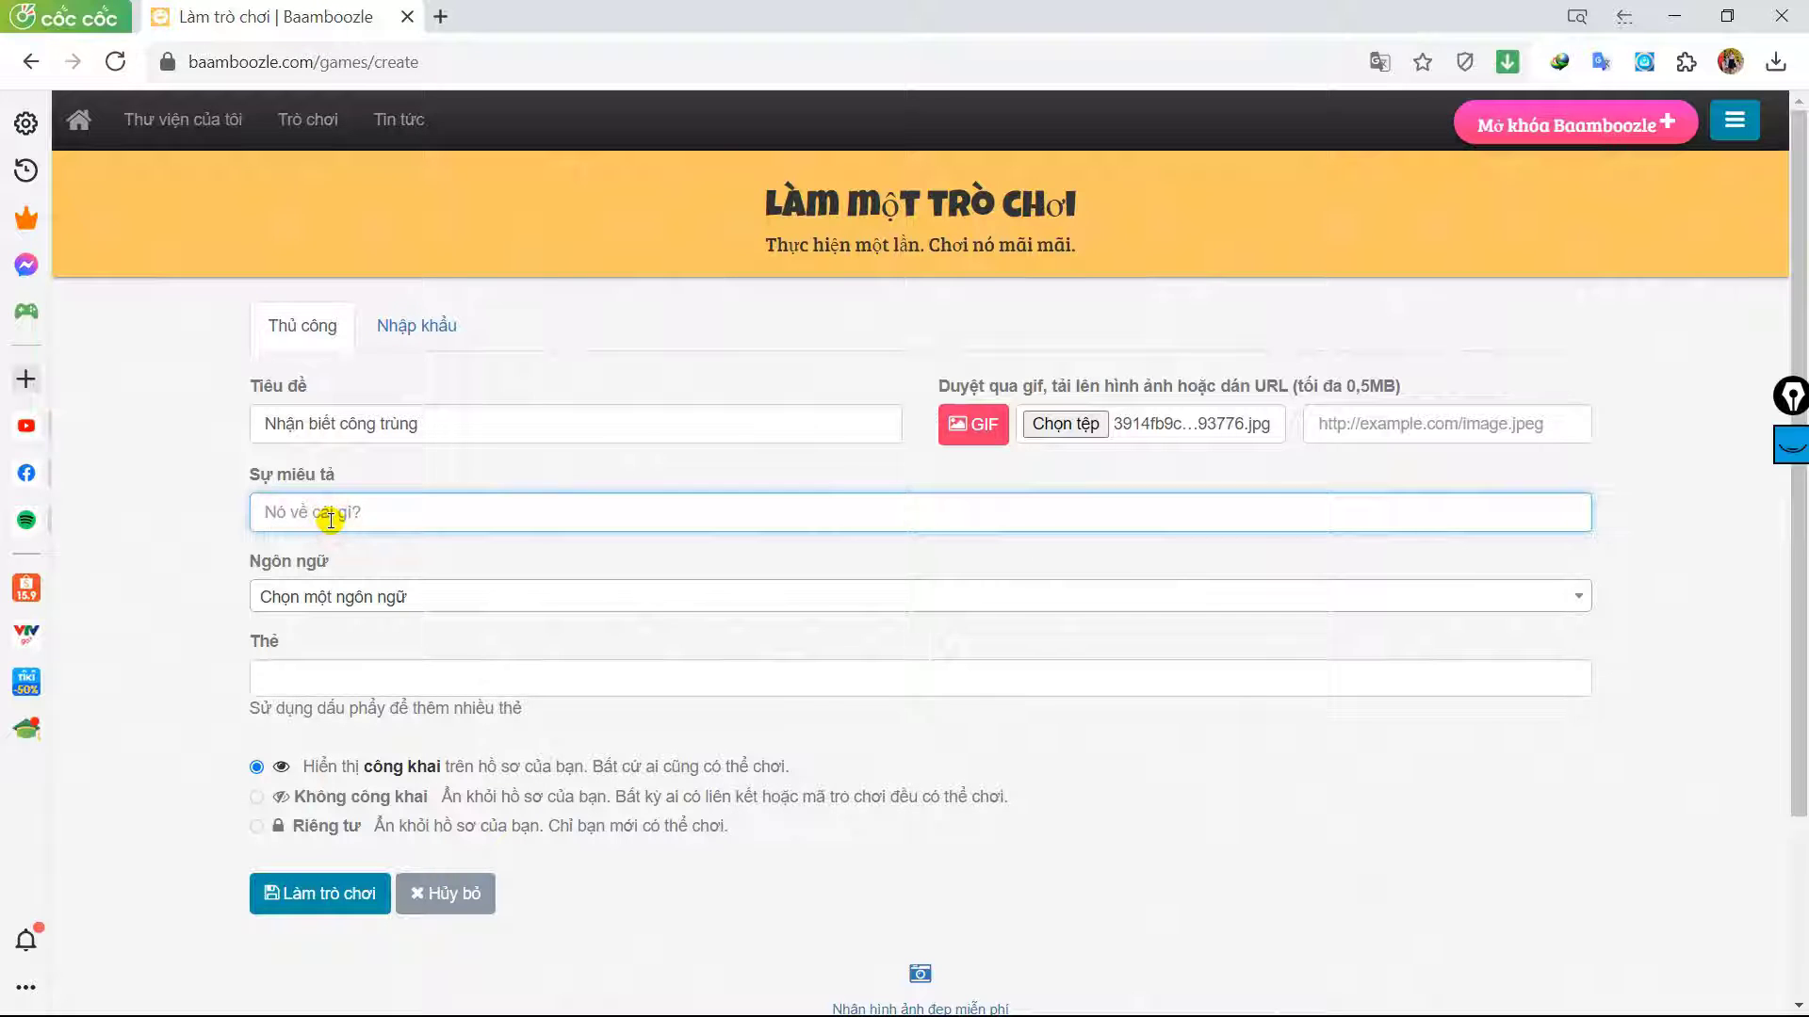
pyautogui.write('Be')
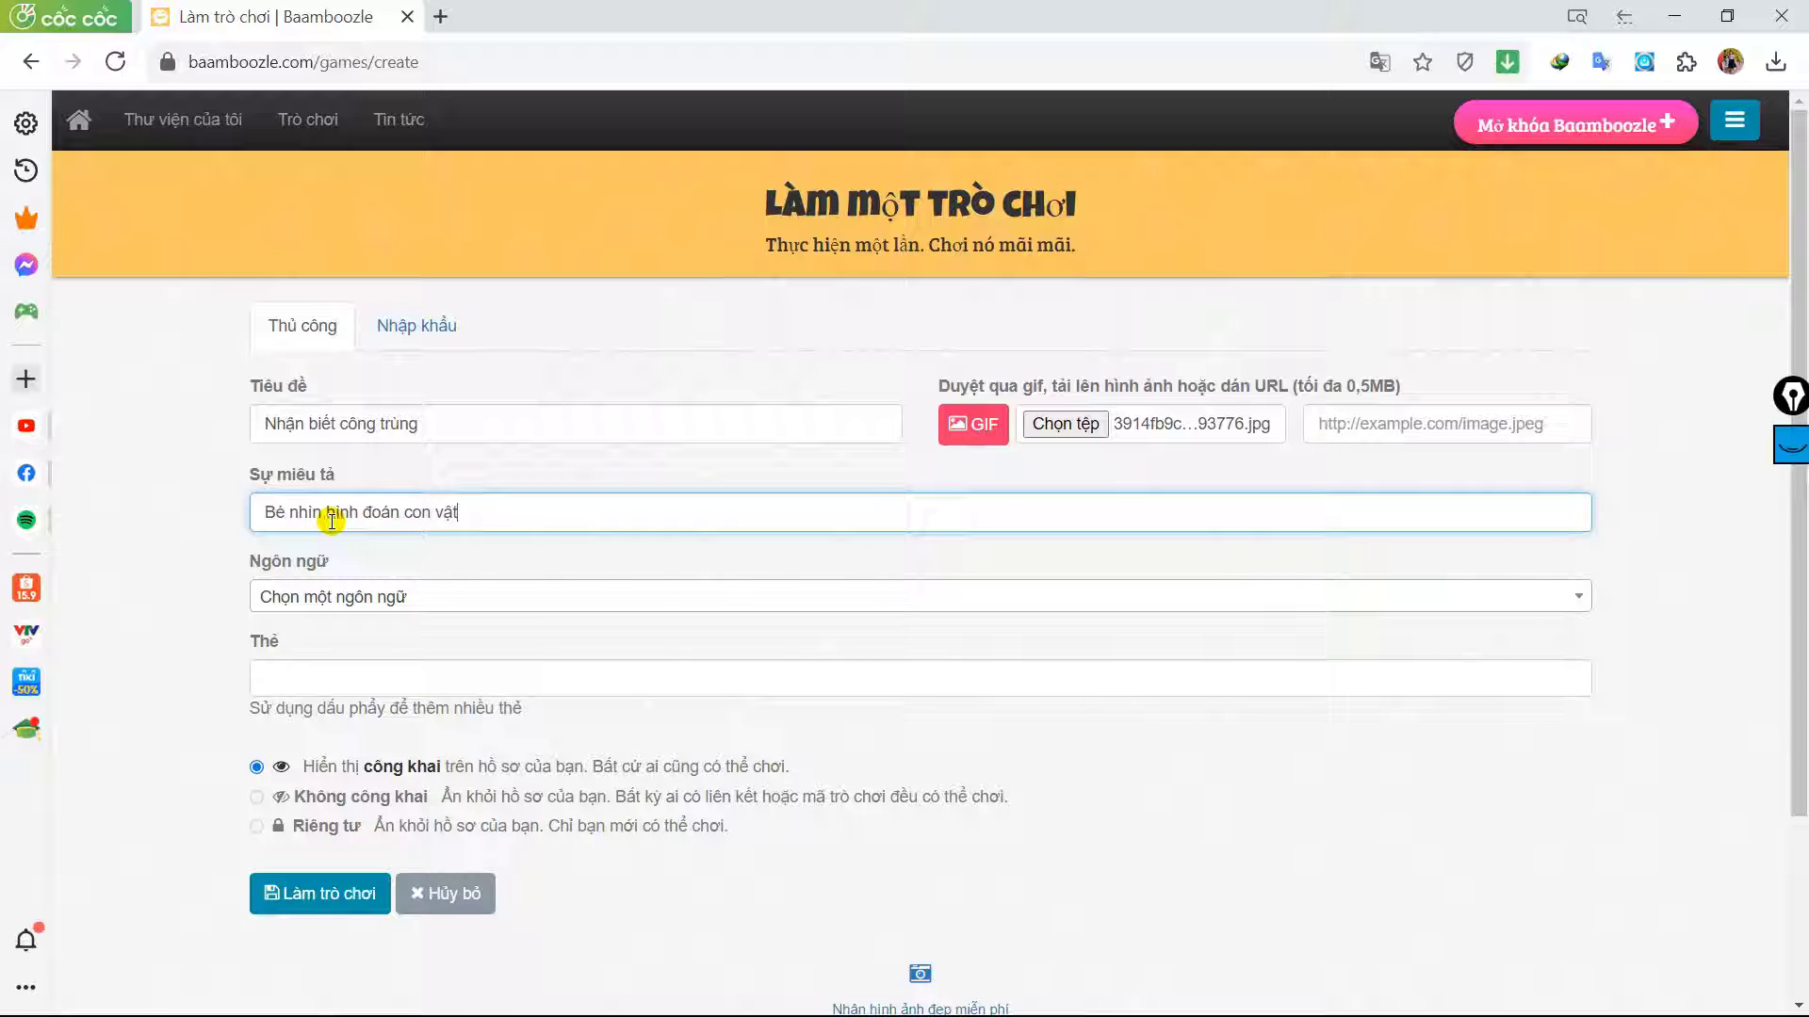
# Set the game's language to Vietnamese (Tiếng Việt)
pyautogui.click(407, 595)
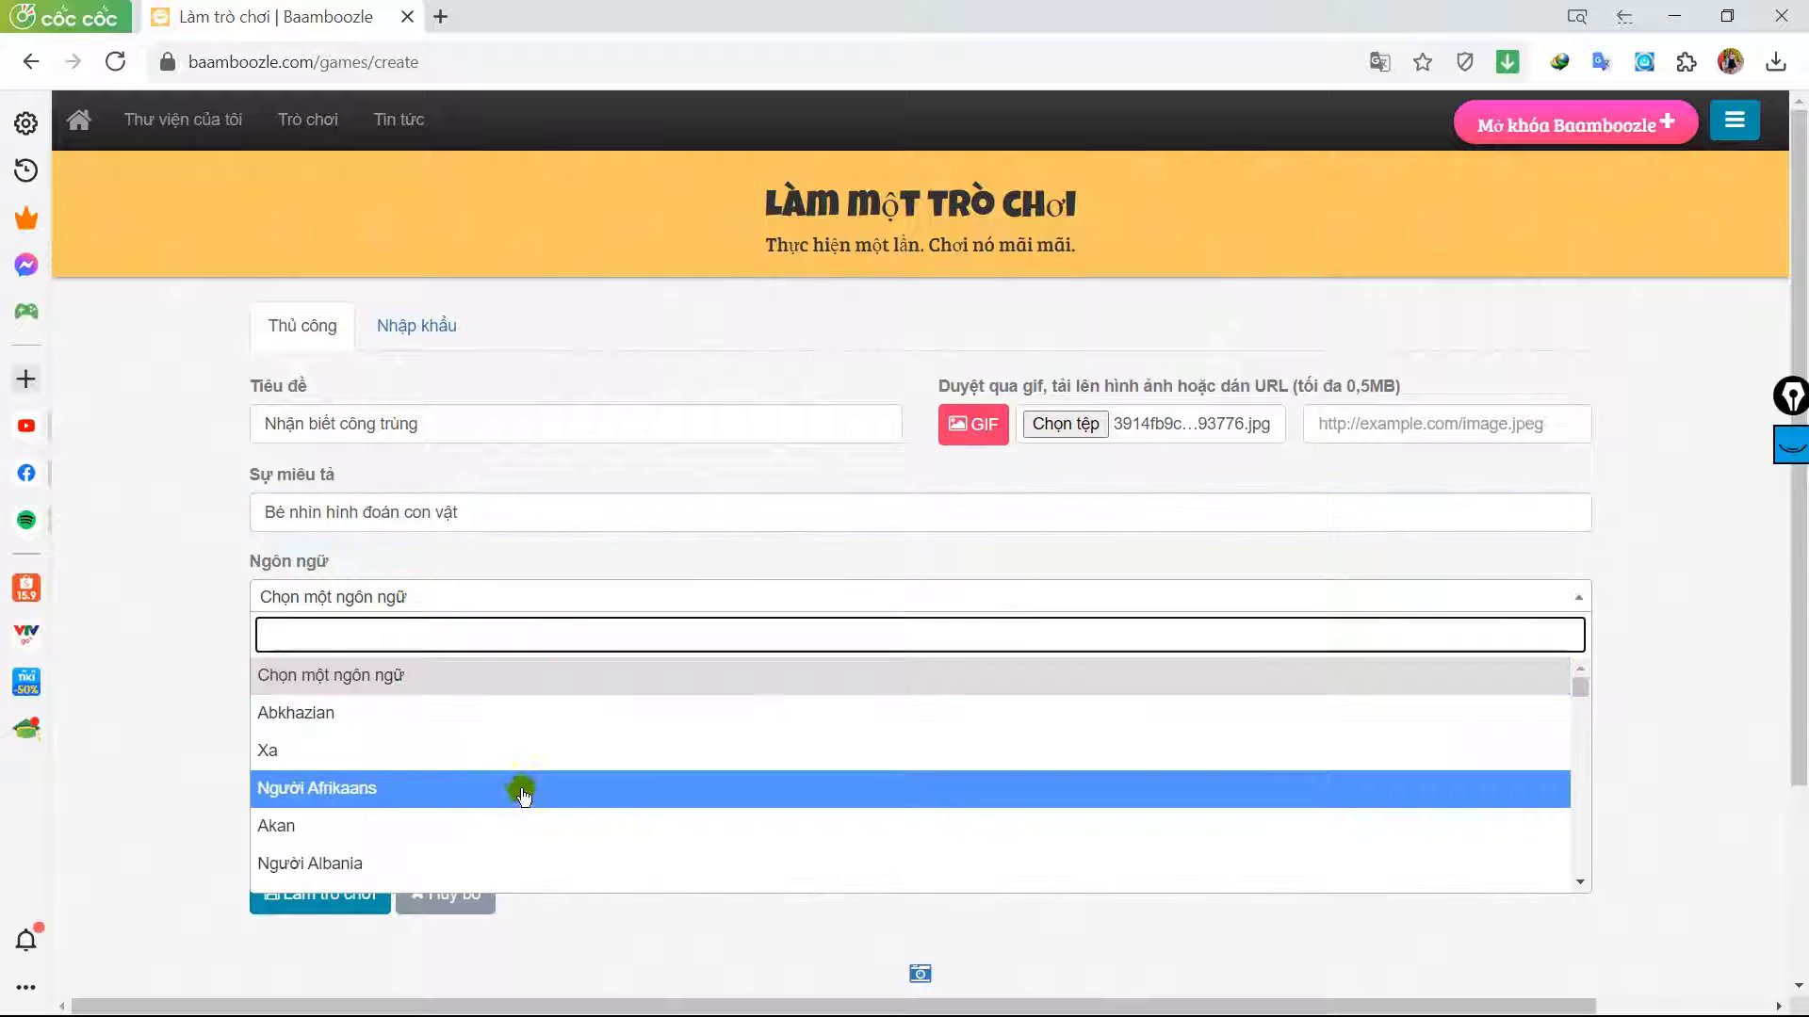
pyautogui.scroll(-20, 524, 796)
pyautogui.scroll(-10, 424, 815)
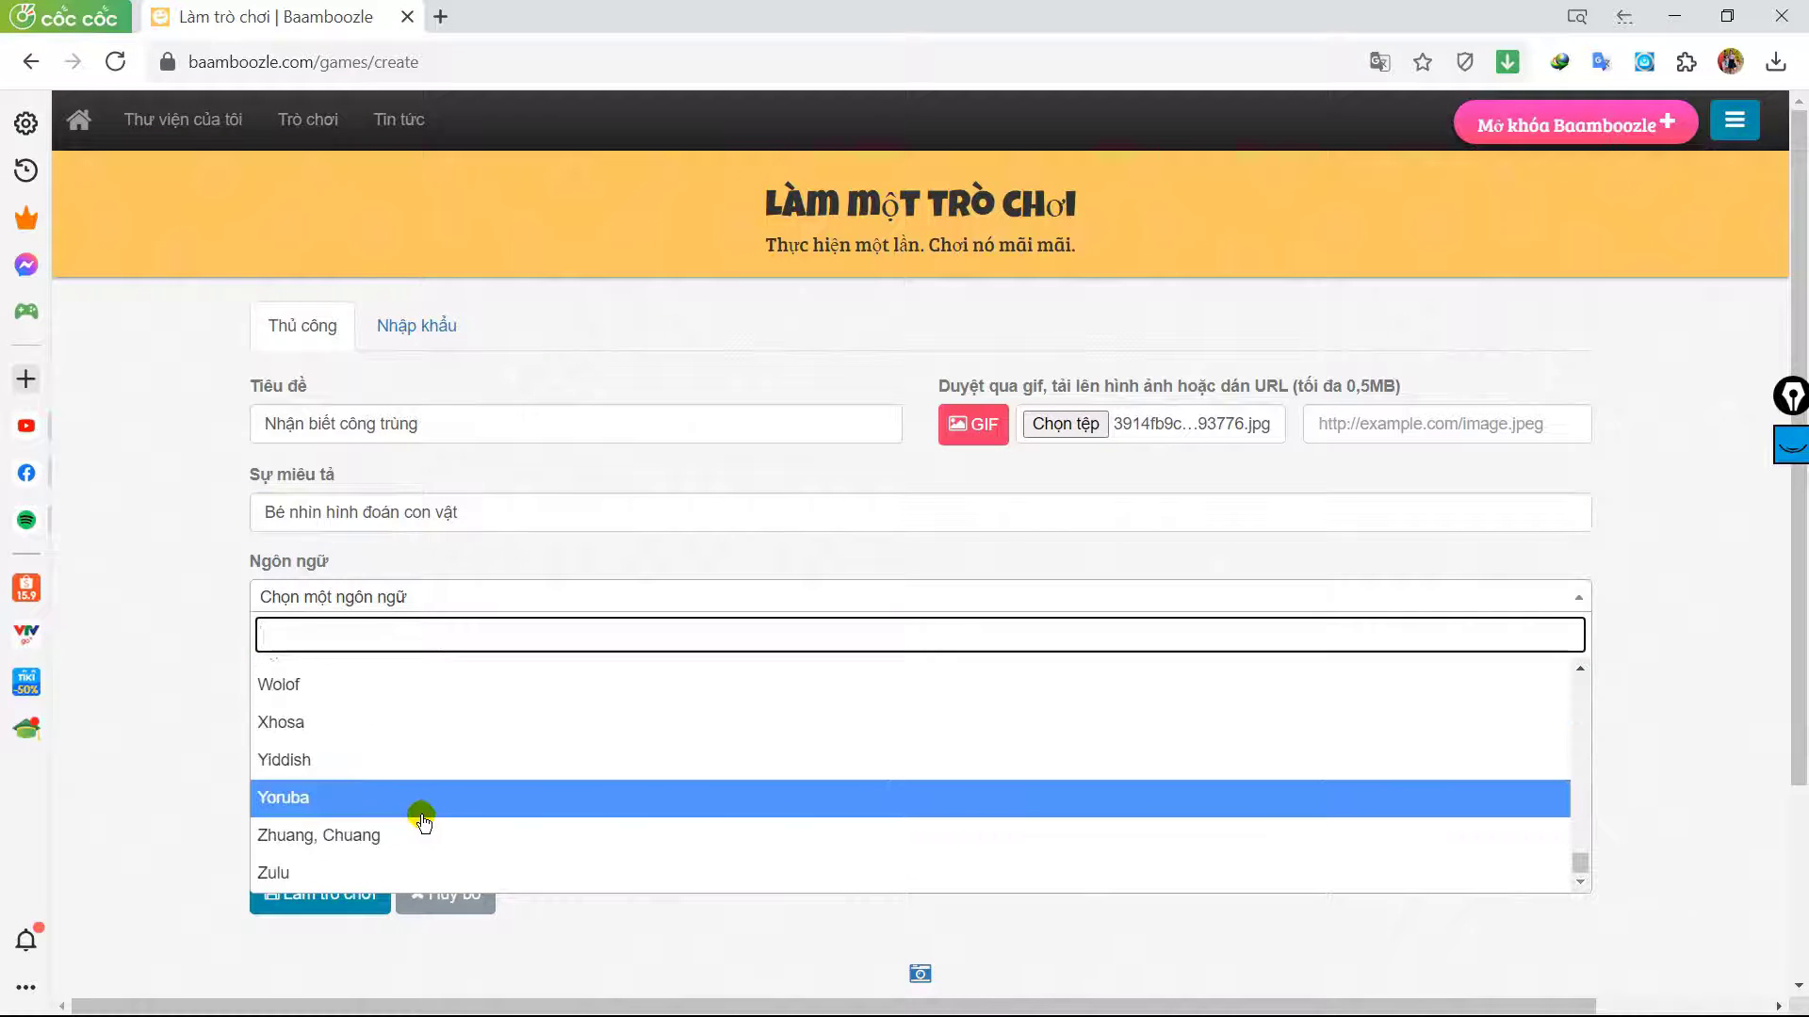
pyautogui.scroll(4, 396, 801)
pyautogui.scroll(-1, 377, 810)
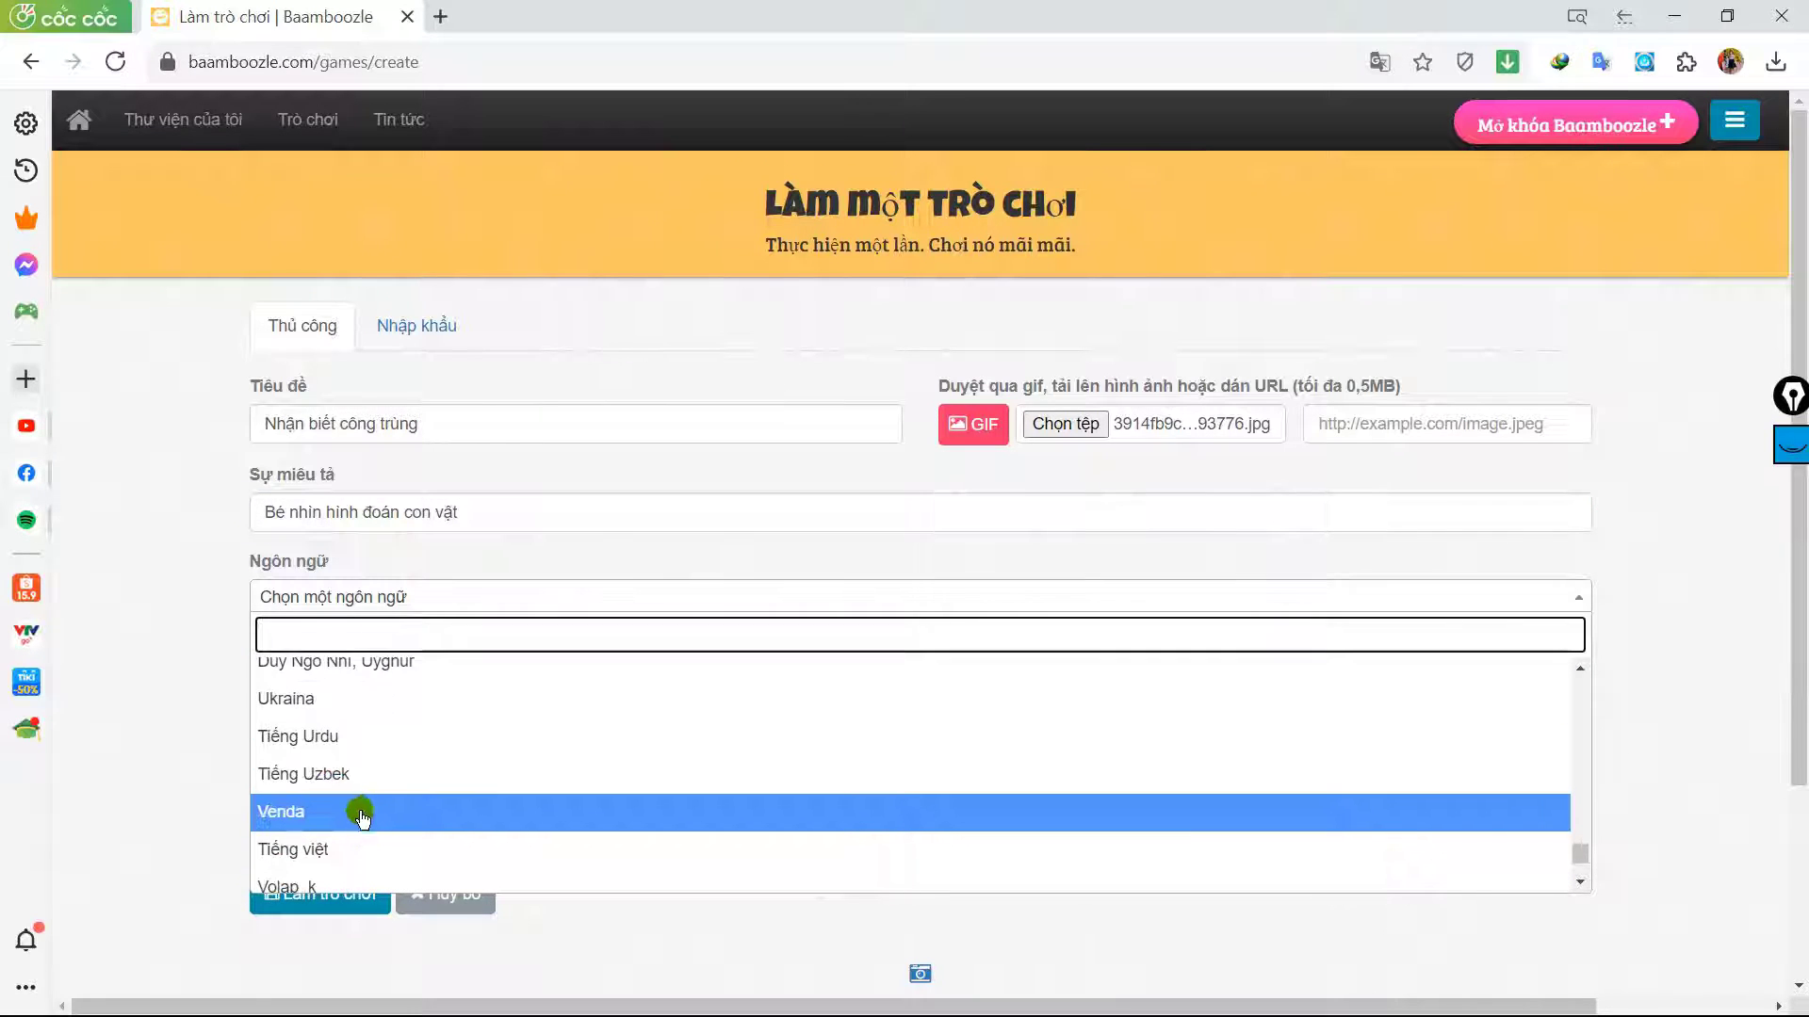
pyautogui.click(361, 849)
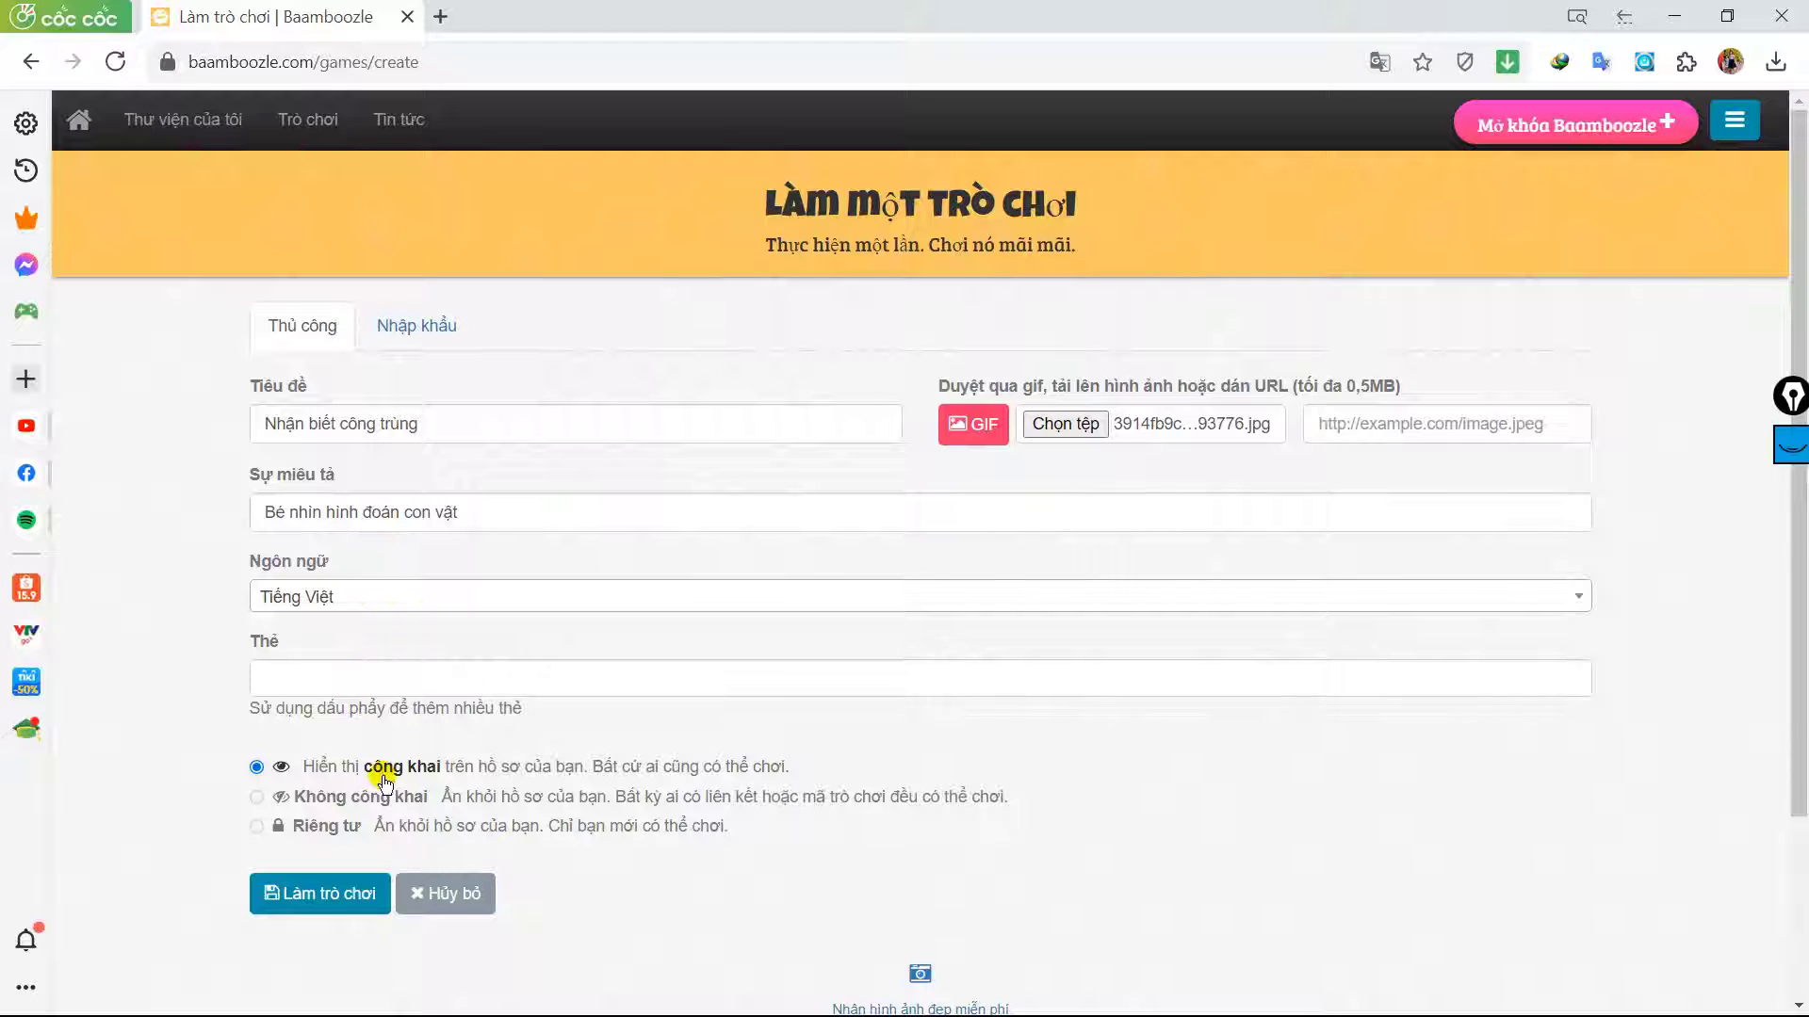
# Create the game with the public visibility option and no tags
pyautogui.scroll(-2, 283, 726)
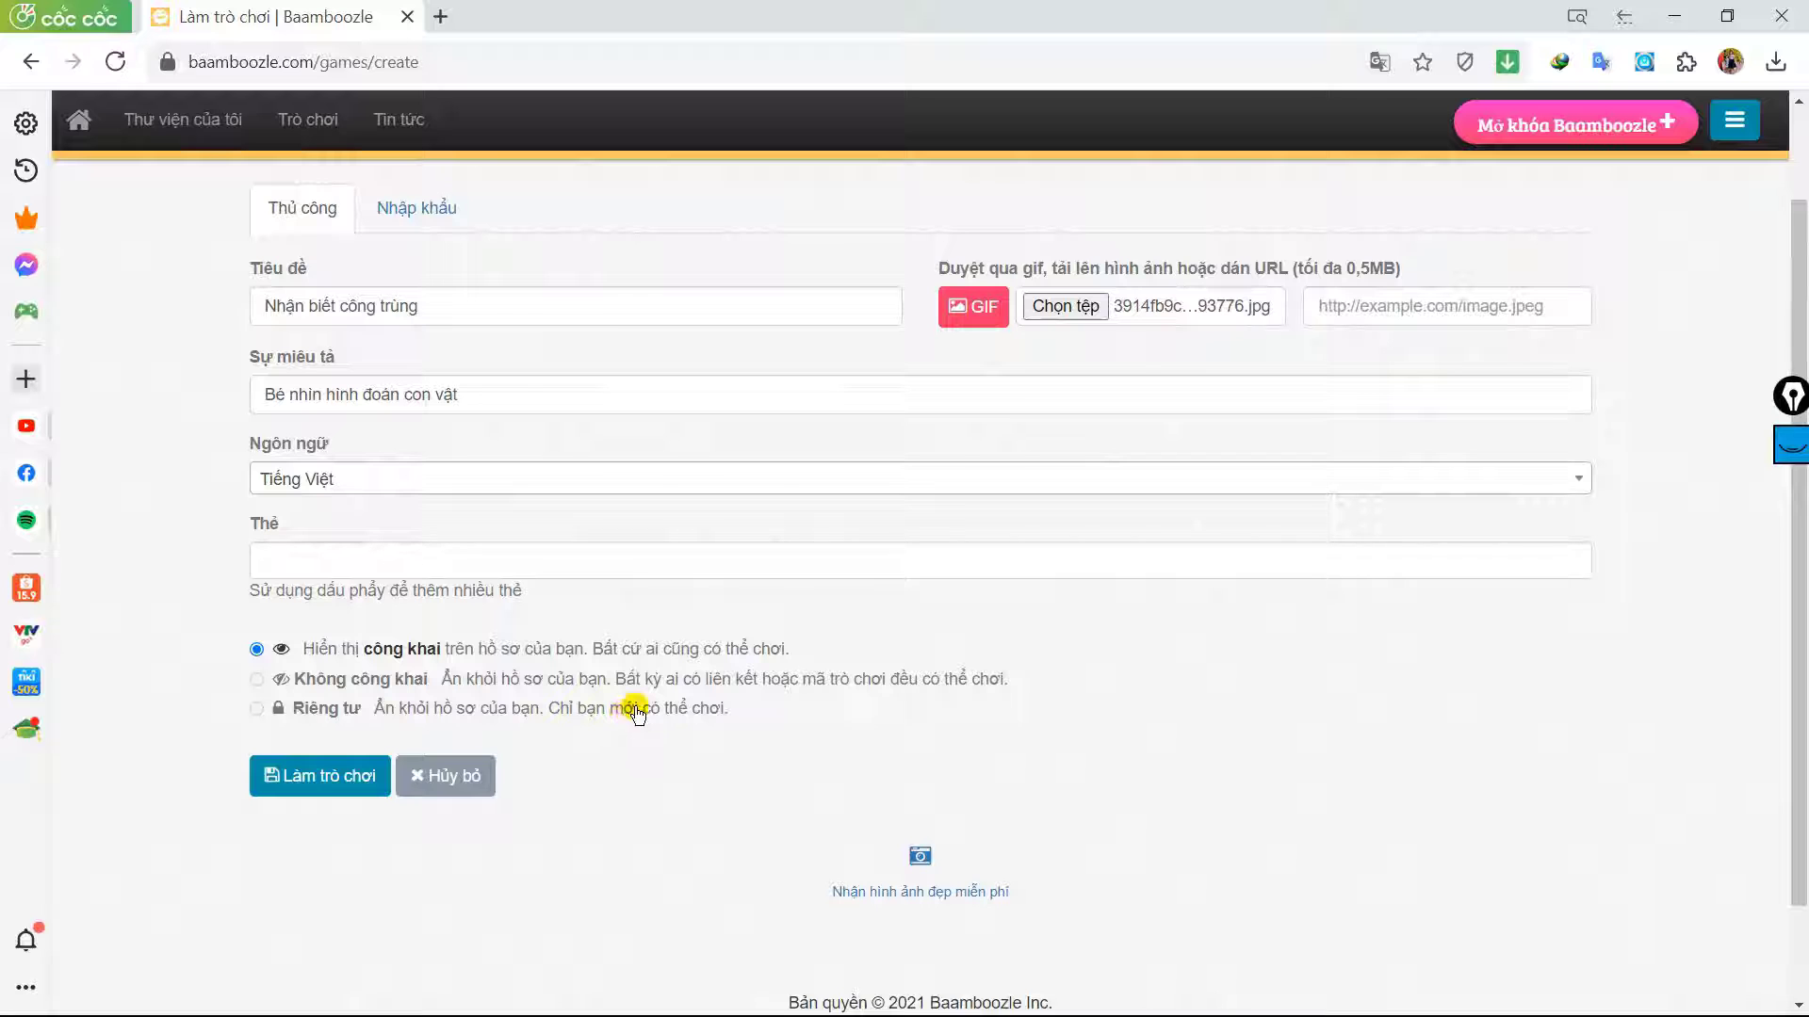
pyautogui.click(299, 778)
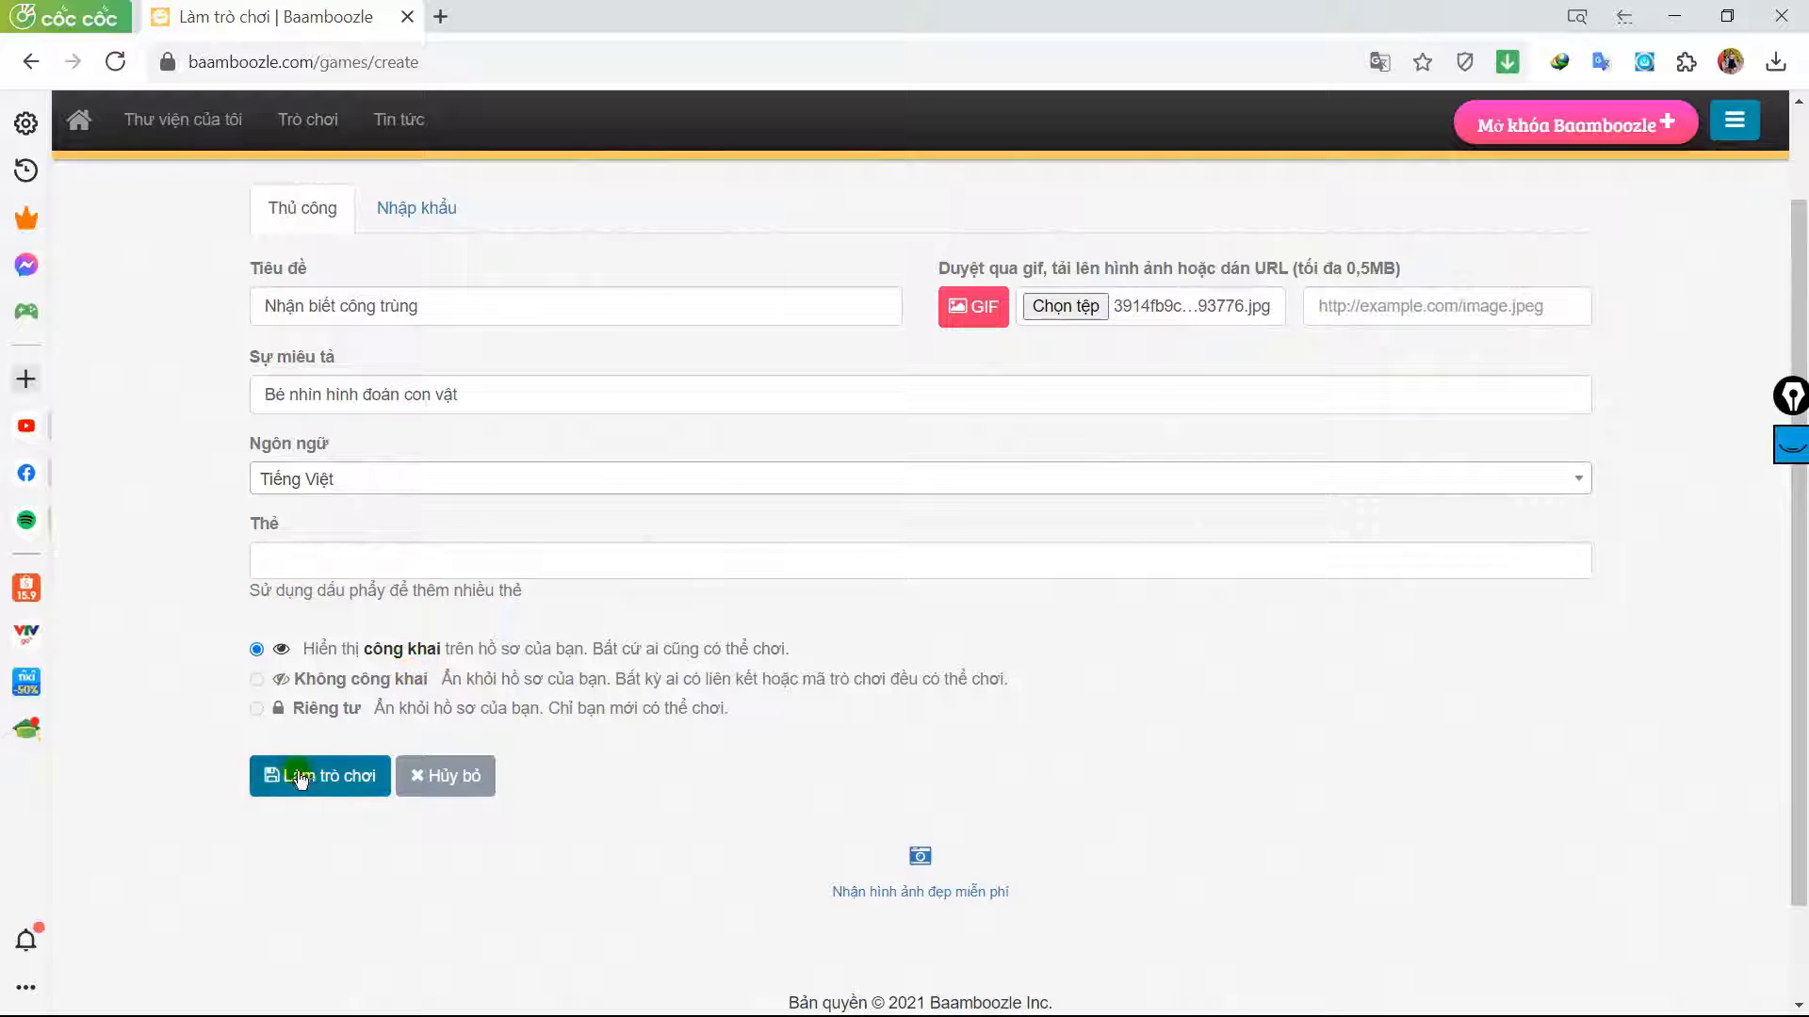
pyautogui.click(320, 778)
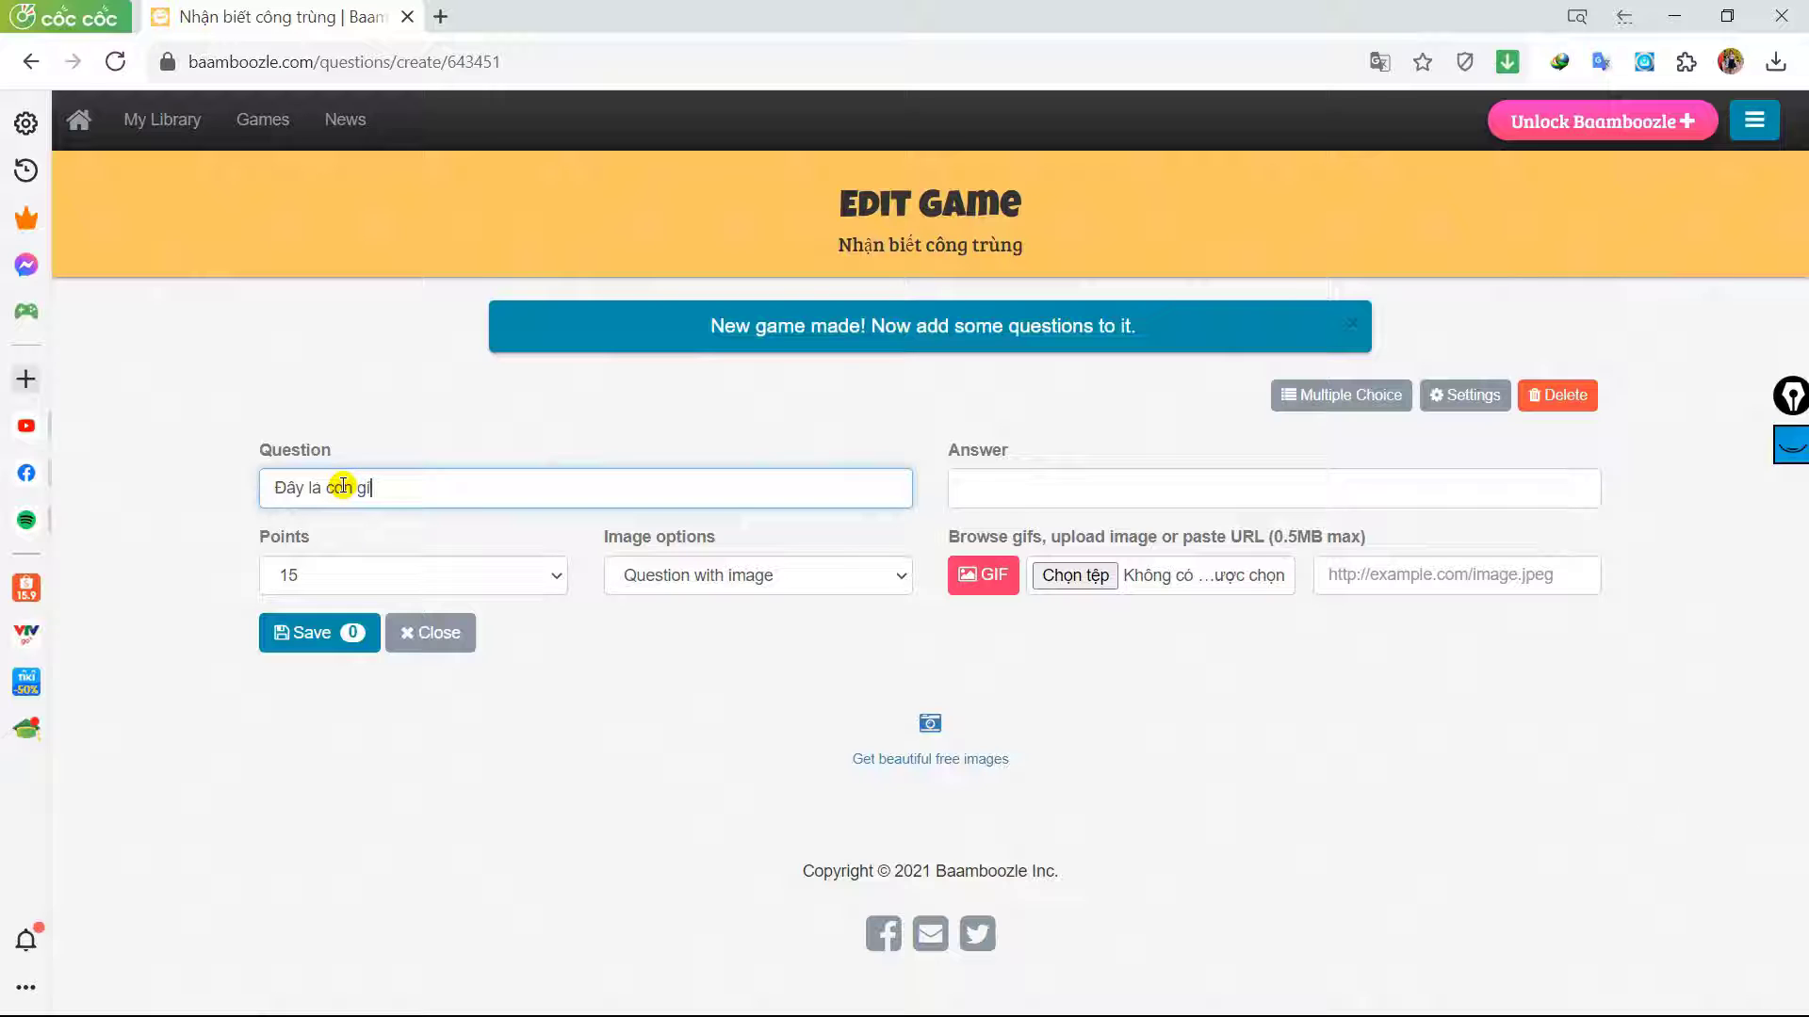
# Save the question "Đây là con gì" with the bee picture b9087e1642edb6b3effc.jpg, the answer "Con ong" and 5 points
pyautogui.click(1041, 575)
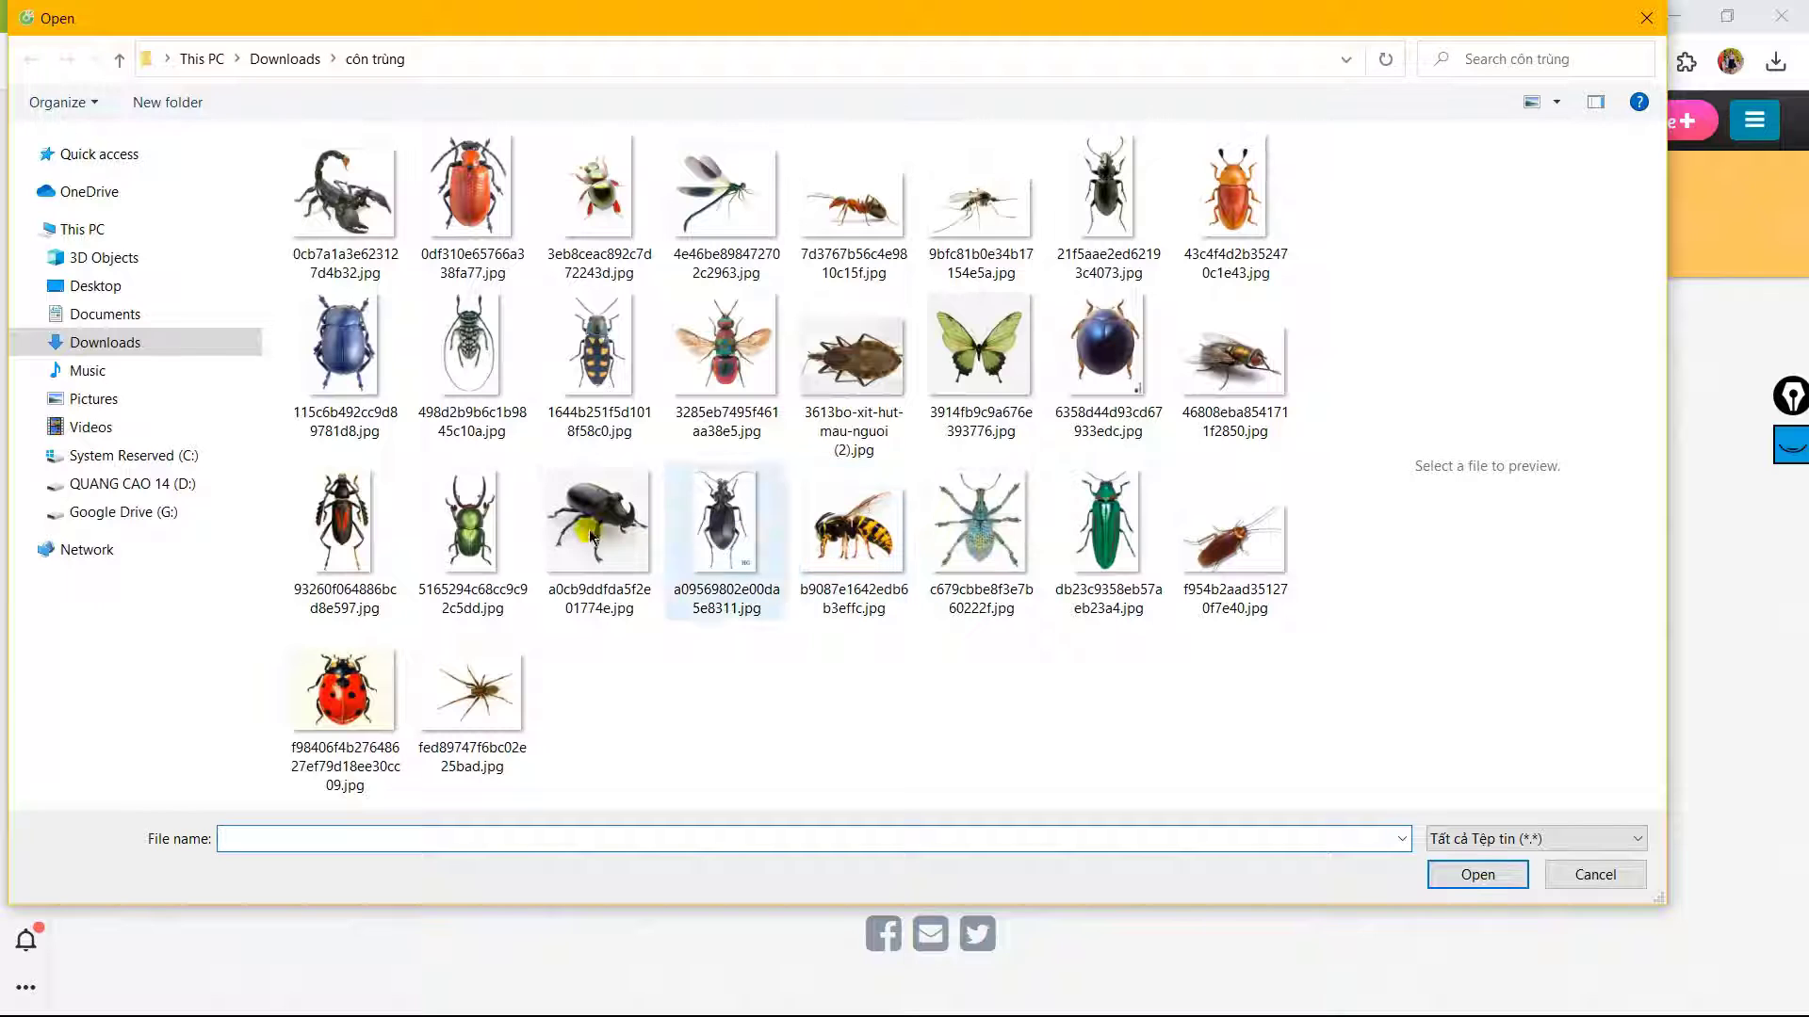
pyautogui.click(852, 527)
pyautogui.click(1502, 874)
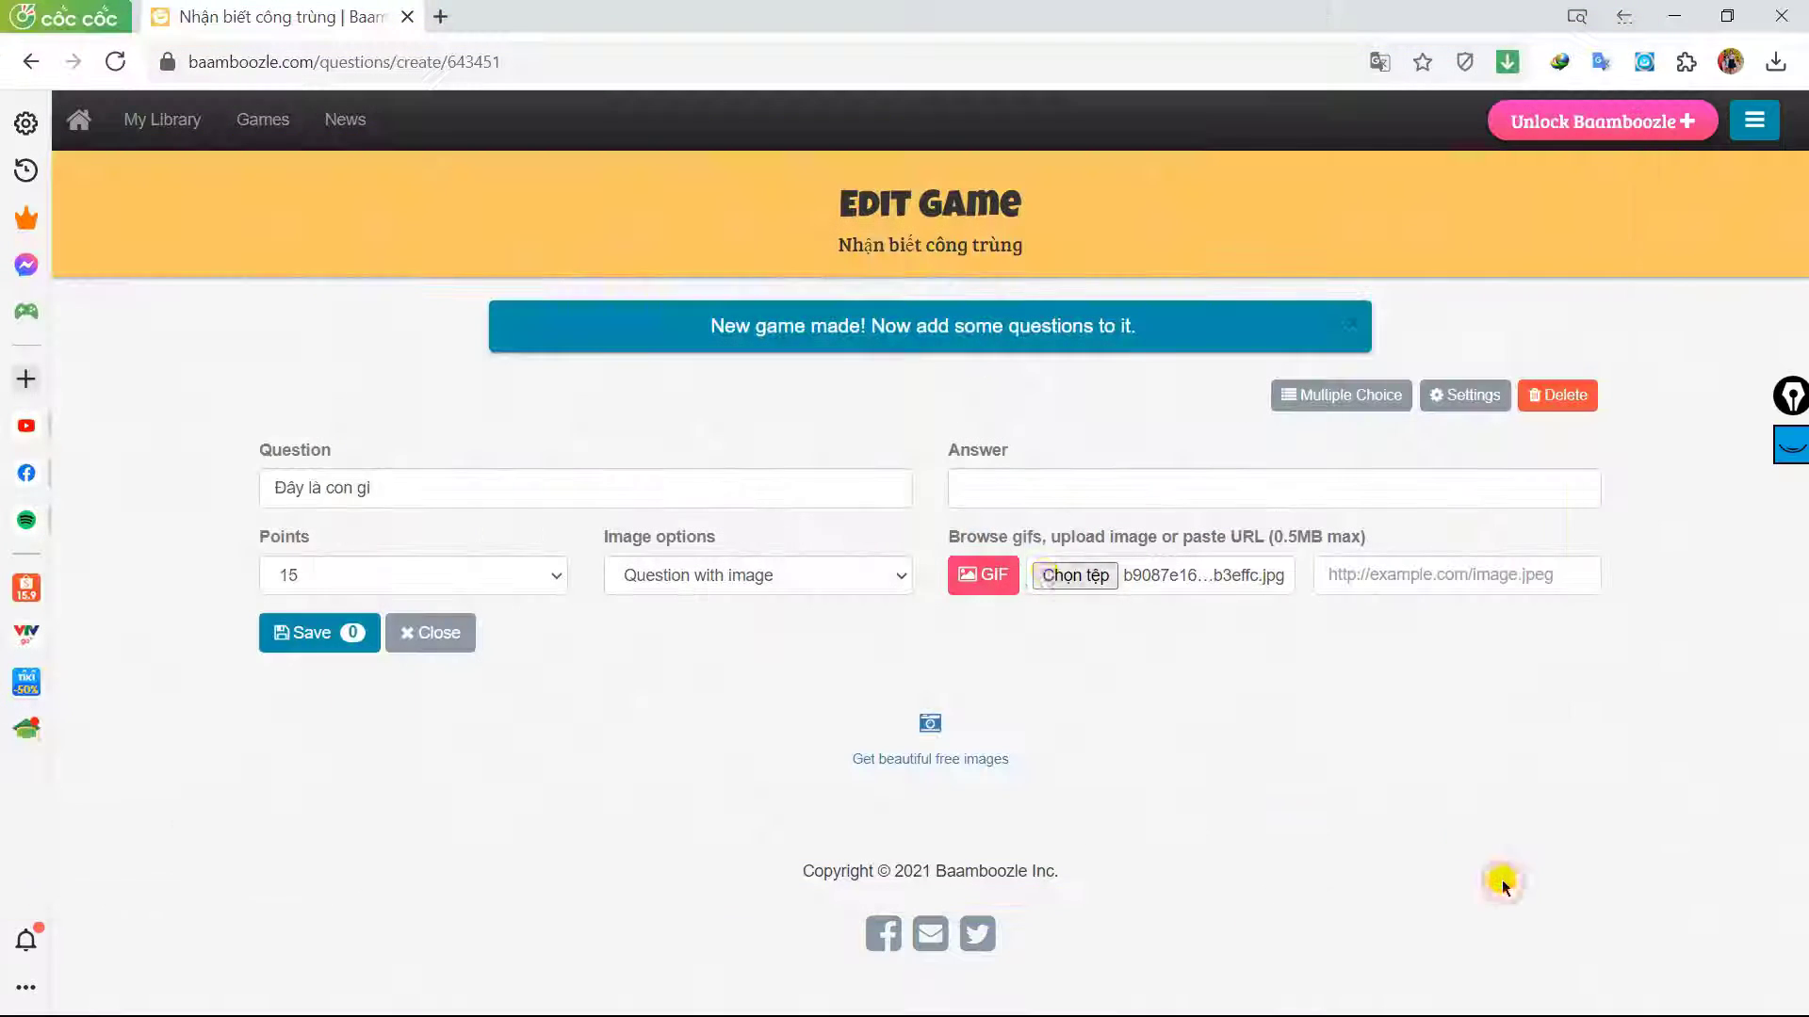
pyautogui.click(961, 483)
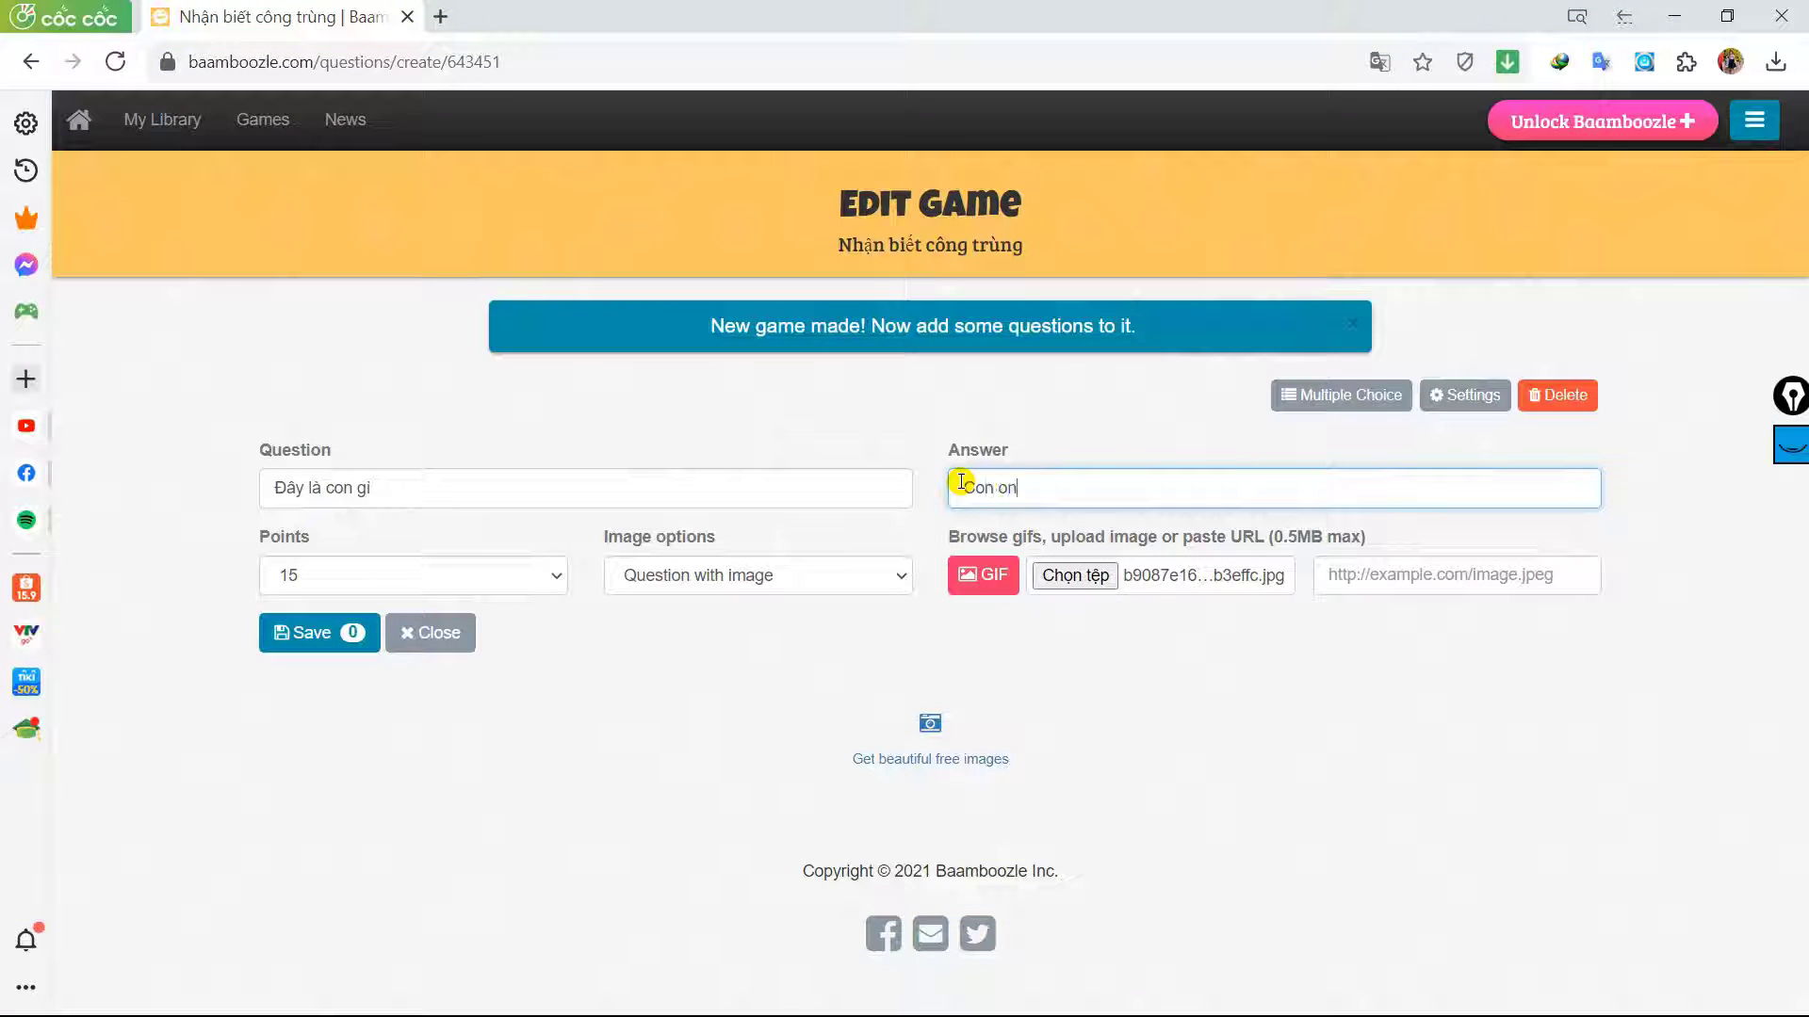
pyautogui.click(537, 575)
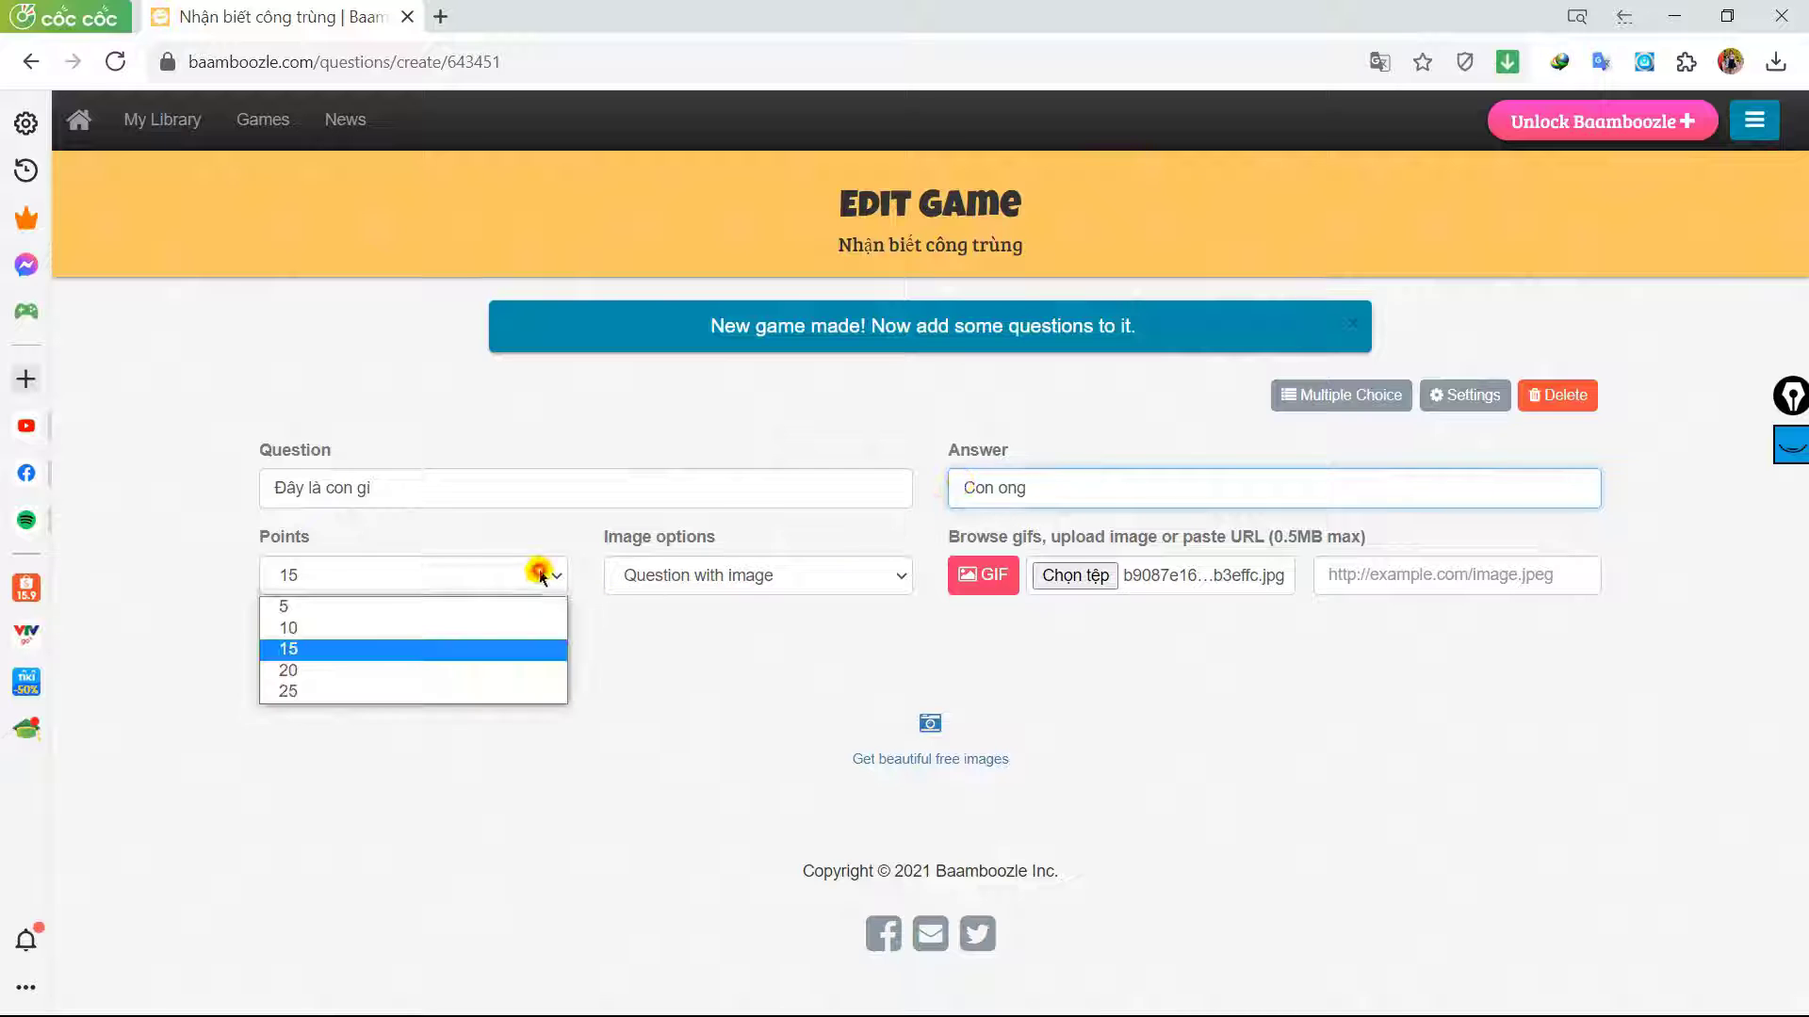
pyautogui.click(332, 604)
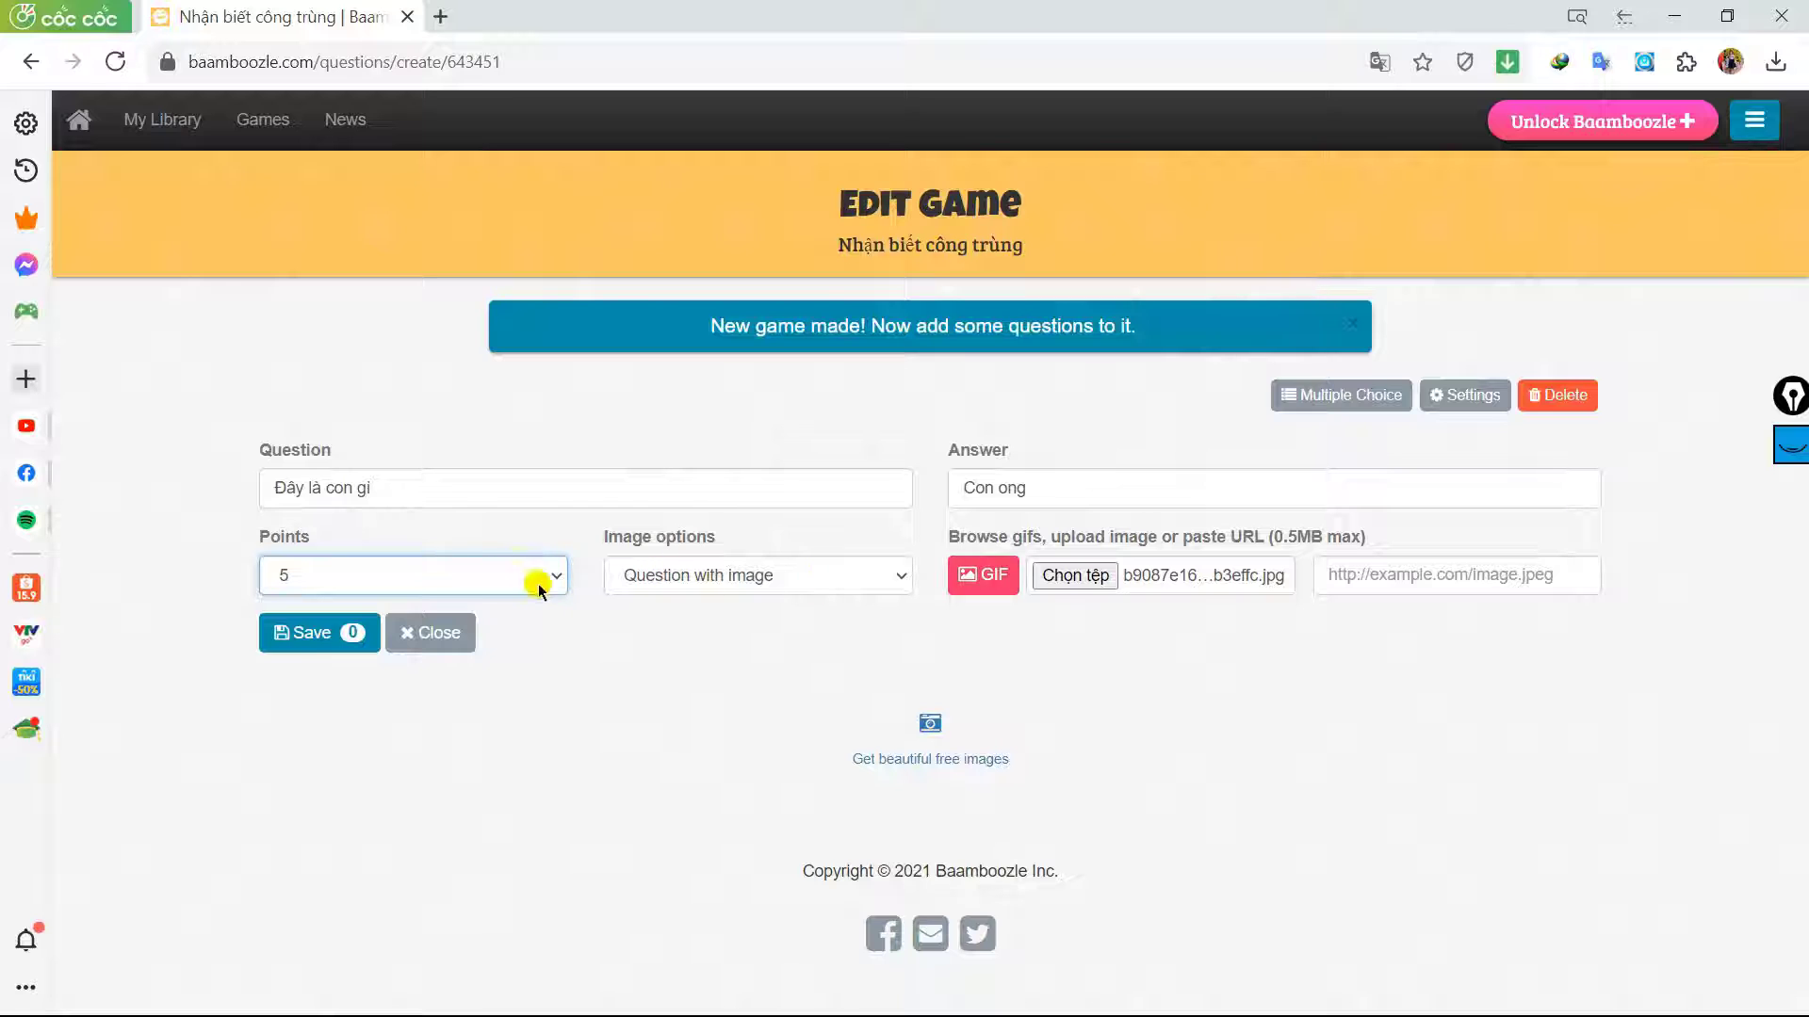
pyautogui.click(307, 645)
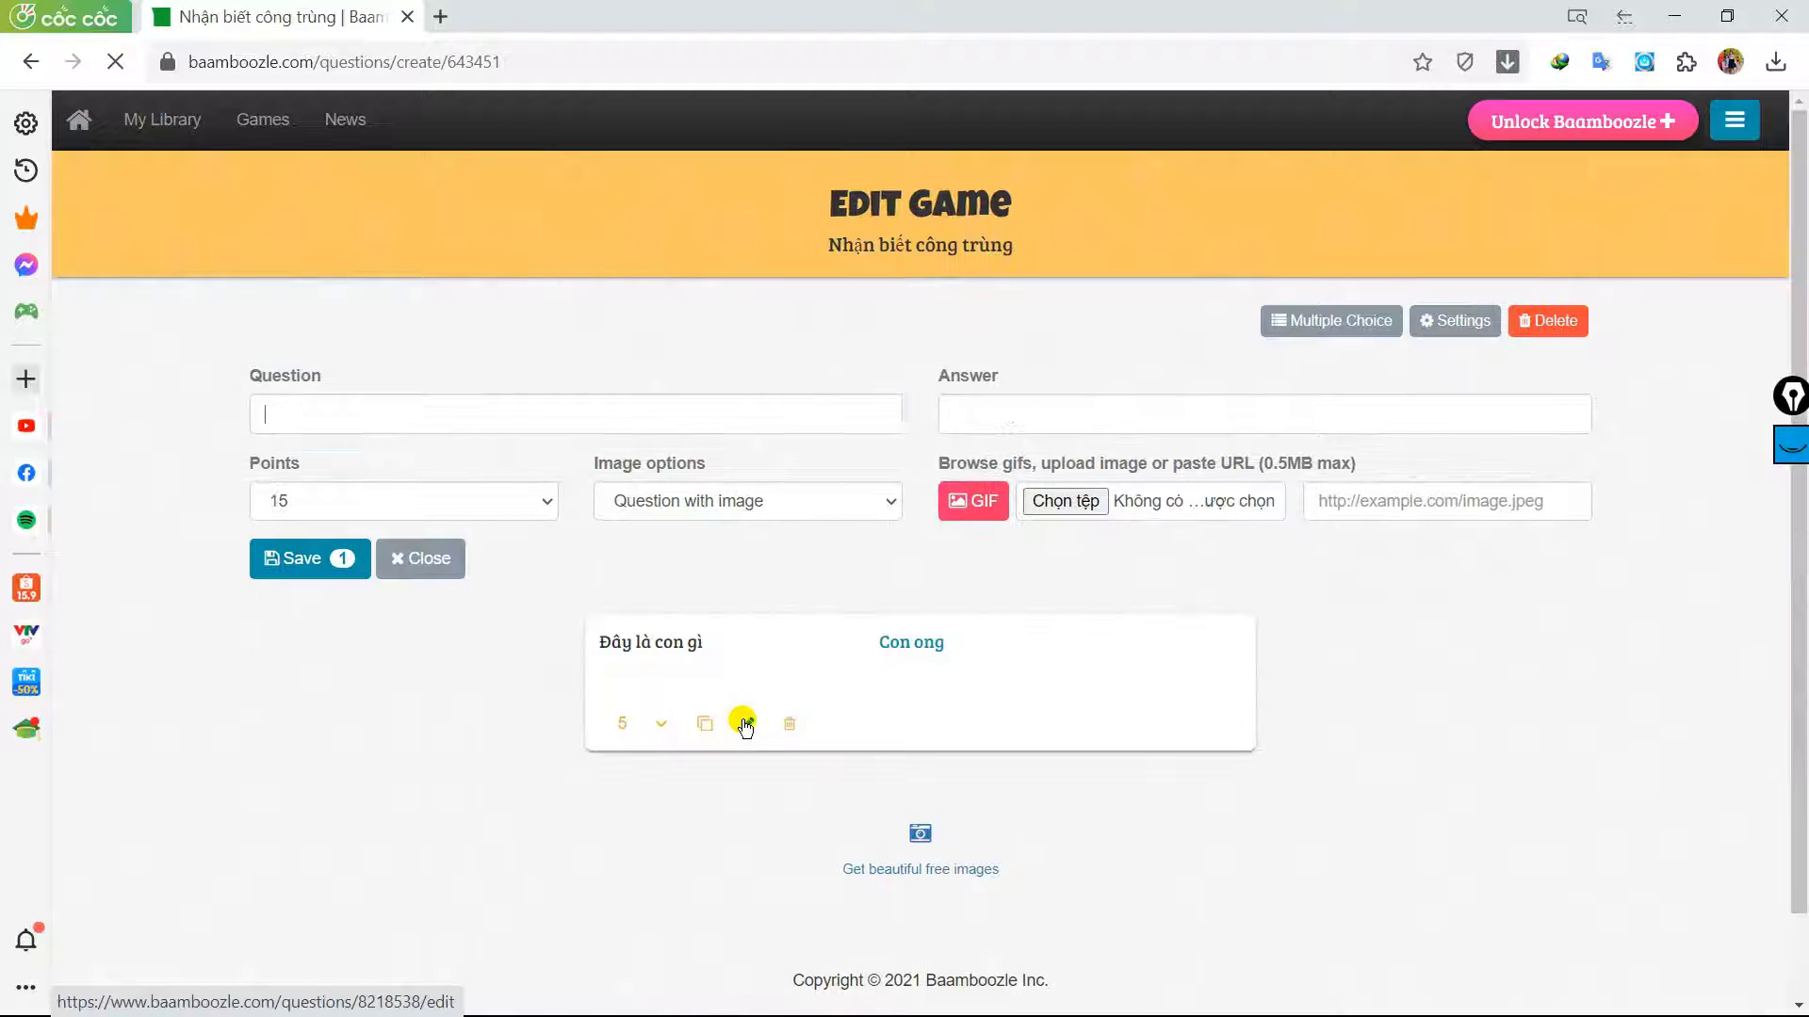
# Add a second question "Đây là con gì" with the scorpion picture 0cb7a1a3e623127d4b32.jpg, the answer "Con bò cạp" and 5 points, and save it
pyautogui.click(313, 429)
pyautogui.write('Đaya l')
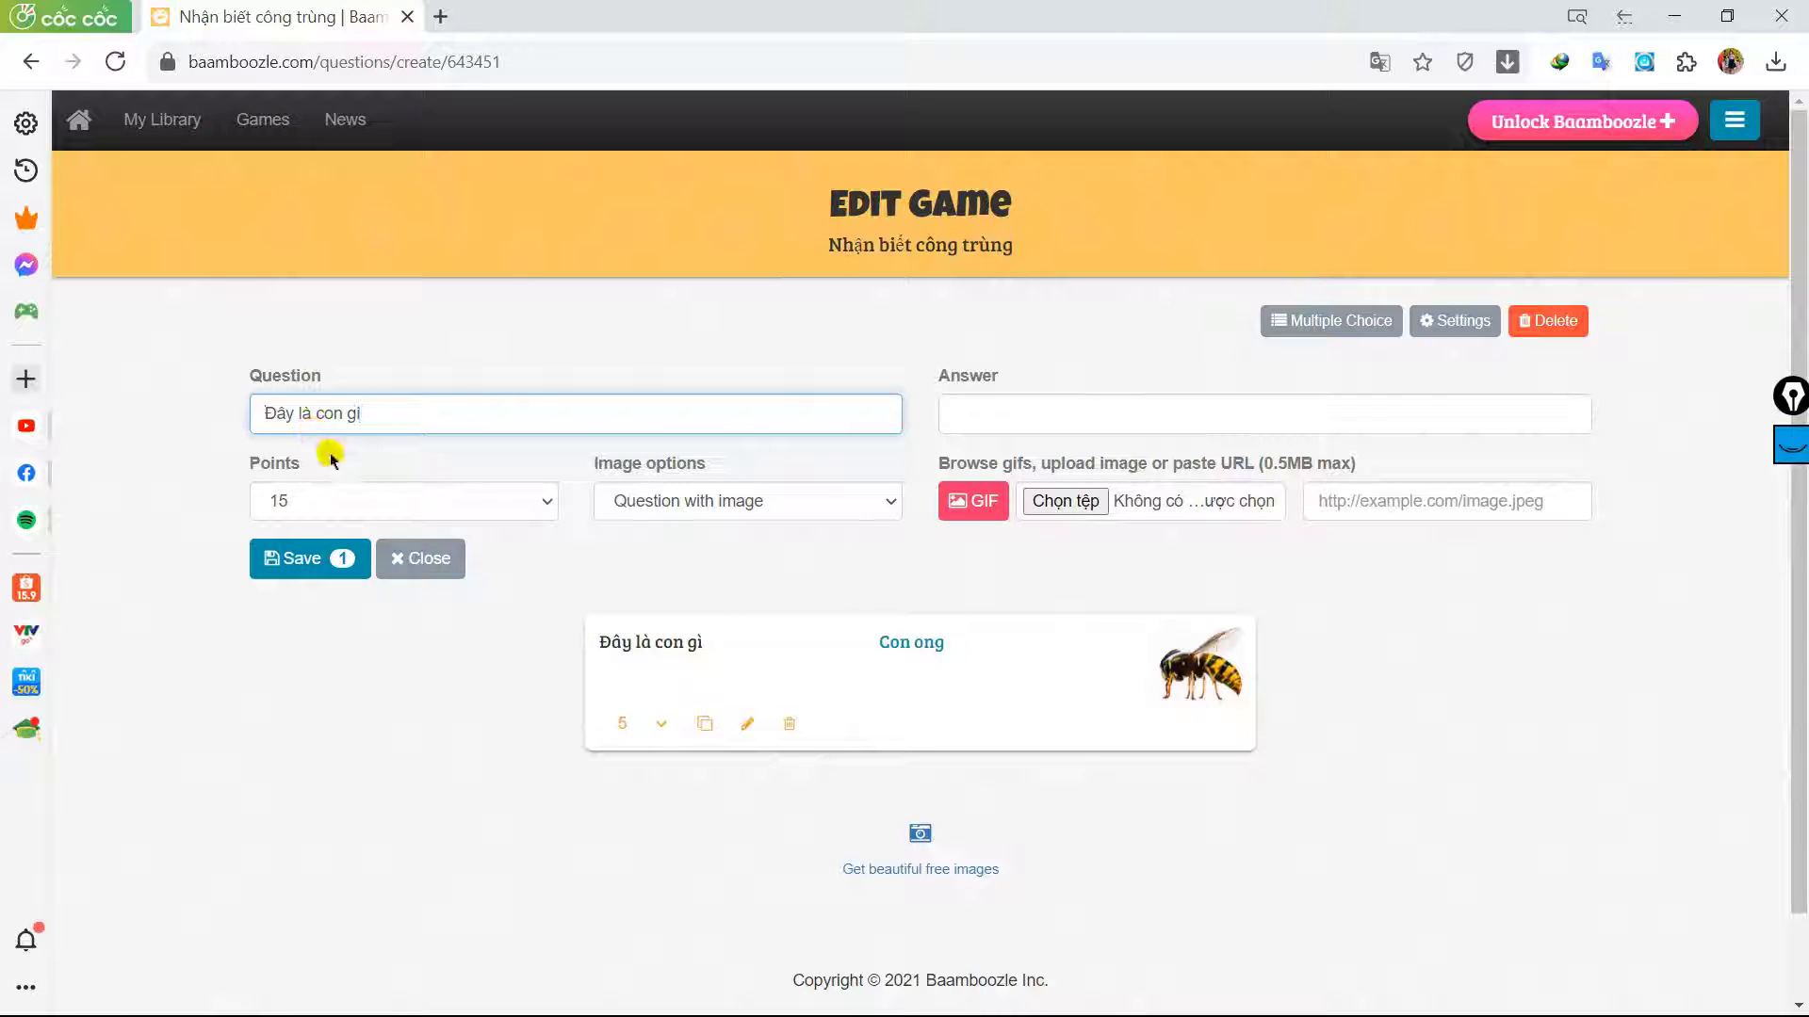
pyautogui.click(1066, 501)
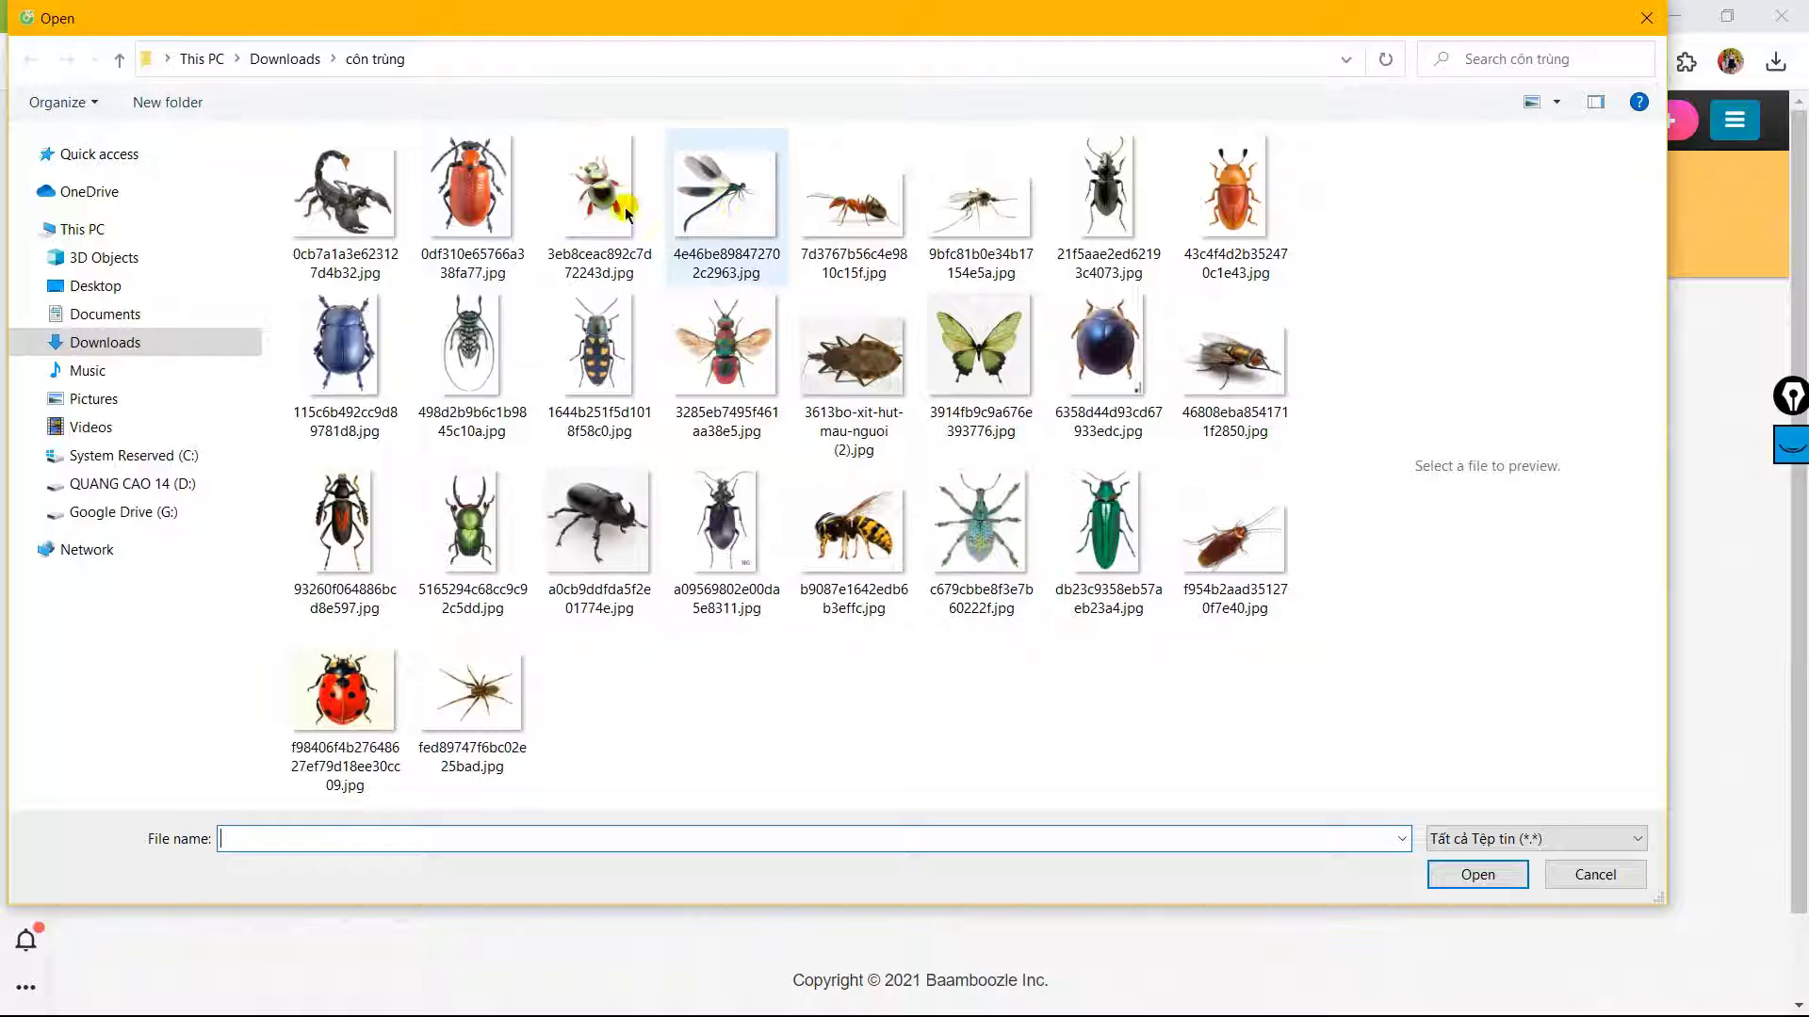
pyautogui.click(325, 212)
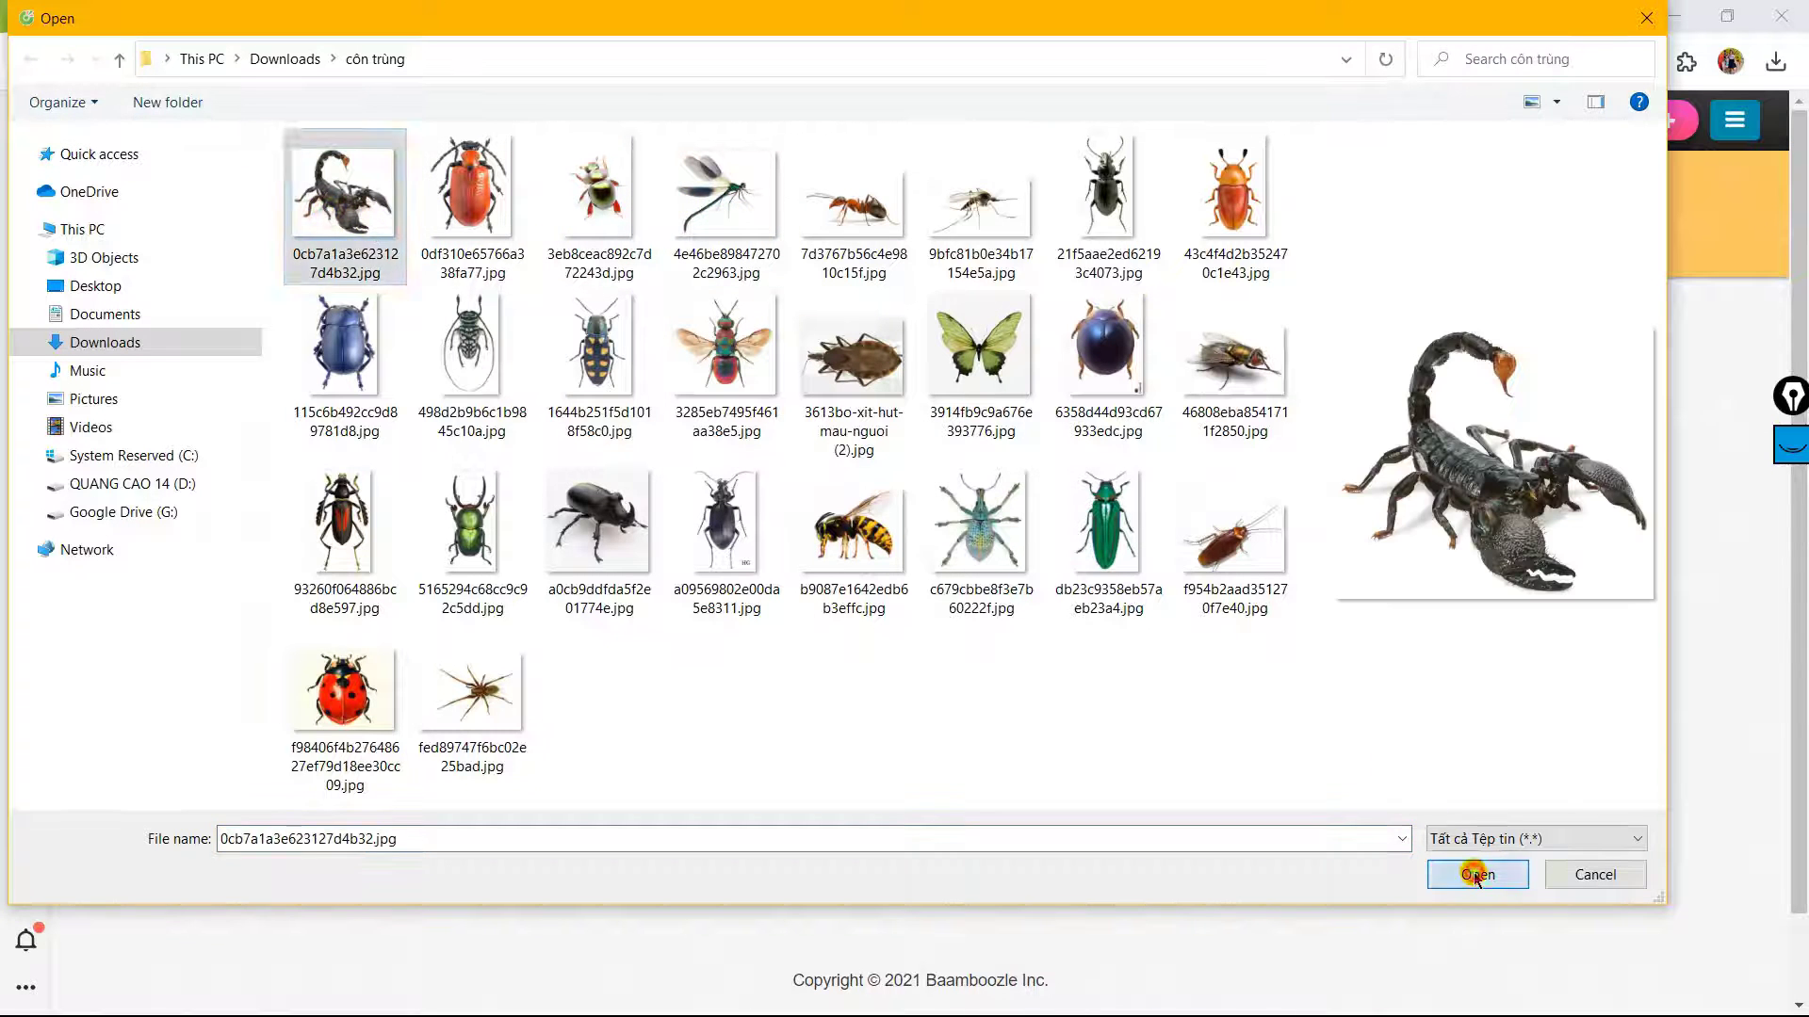
pyautogui.click(1477, 874)
pyautogui.click(989, 407)
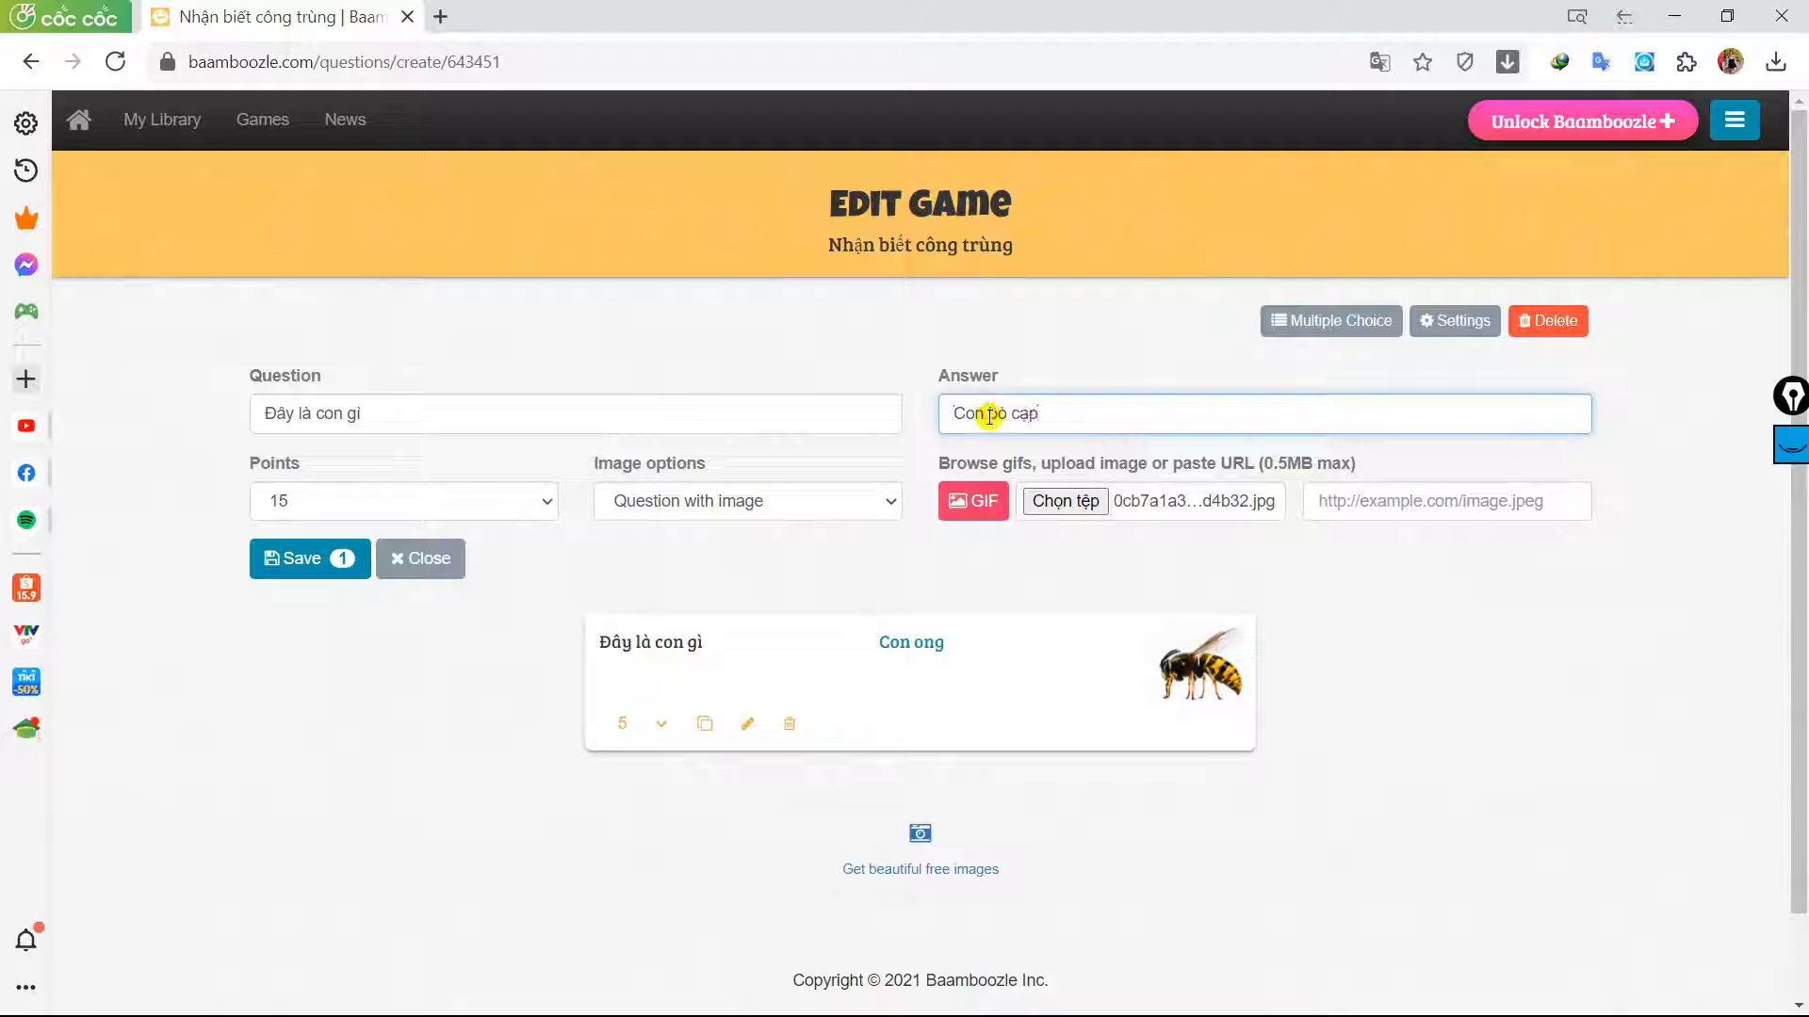
pyautogui.click(299, 501)
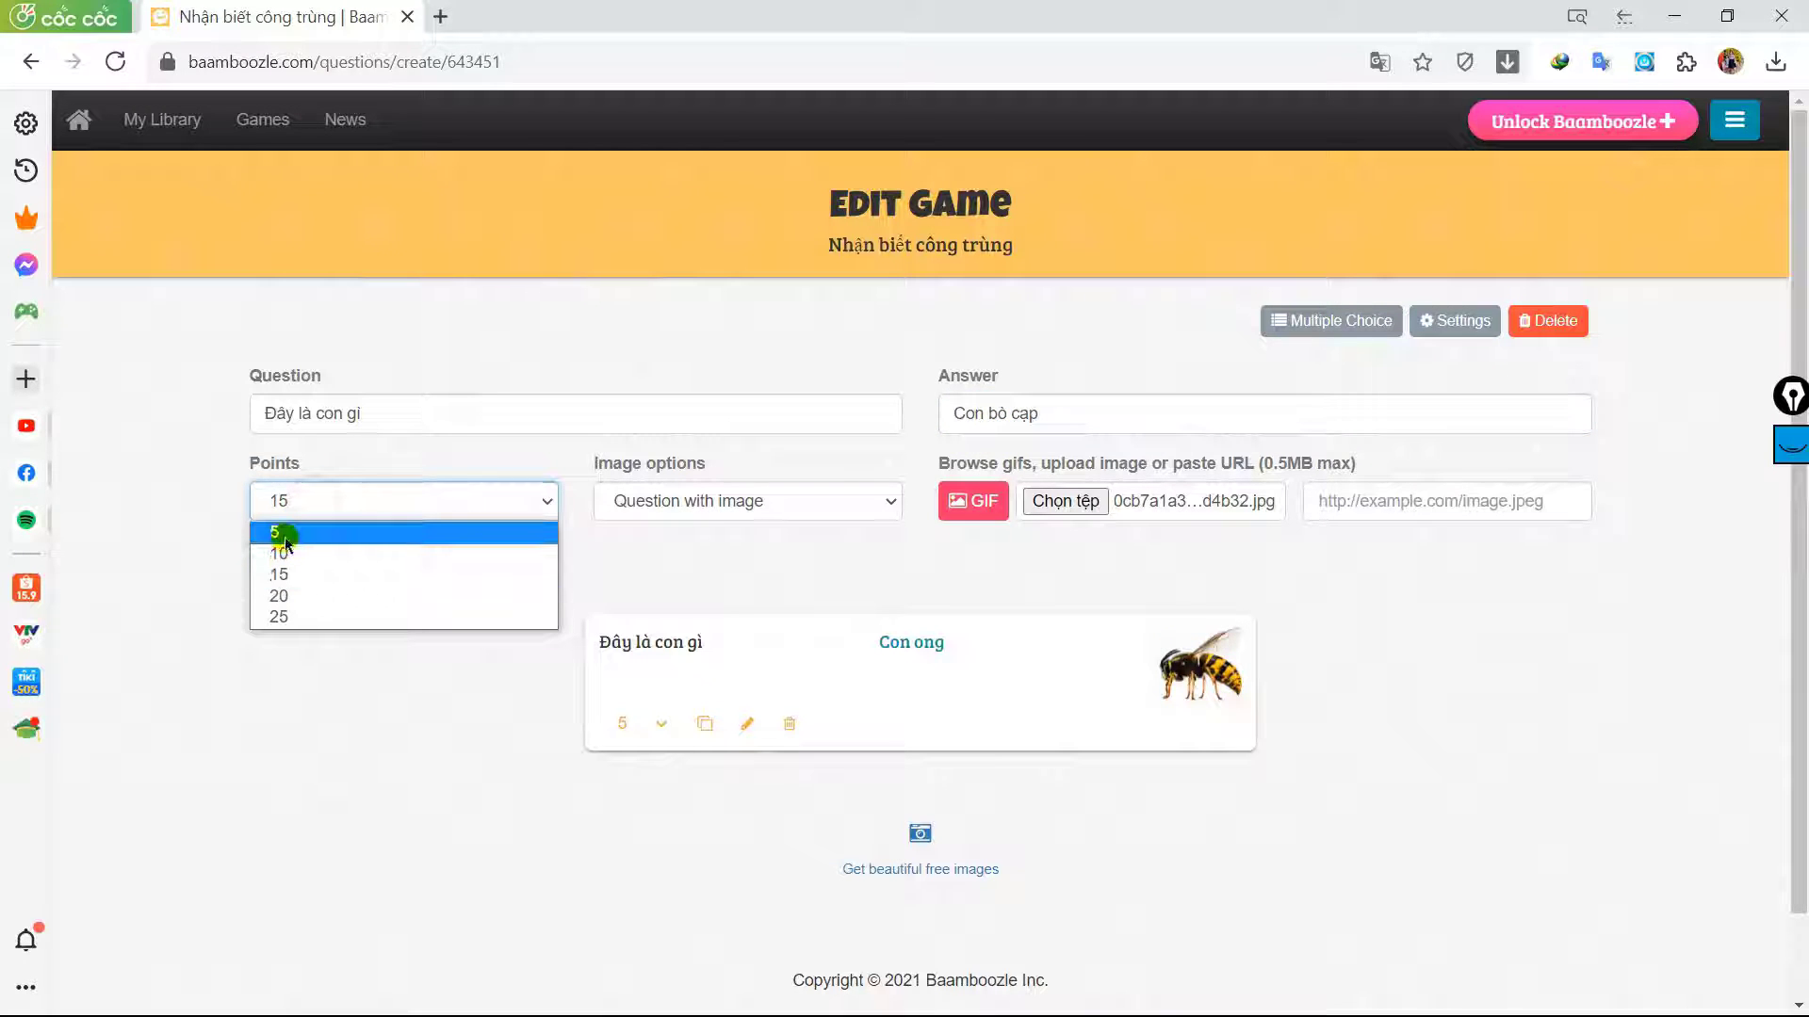
pyautogui.click(283, 533)
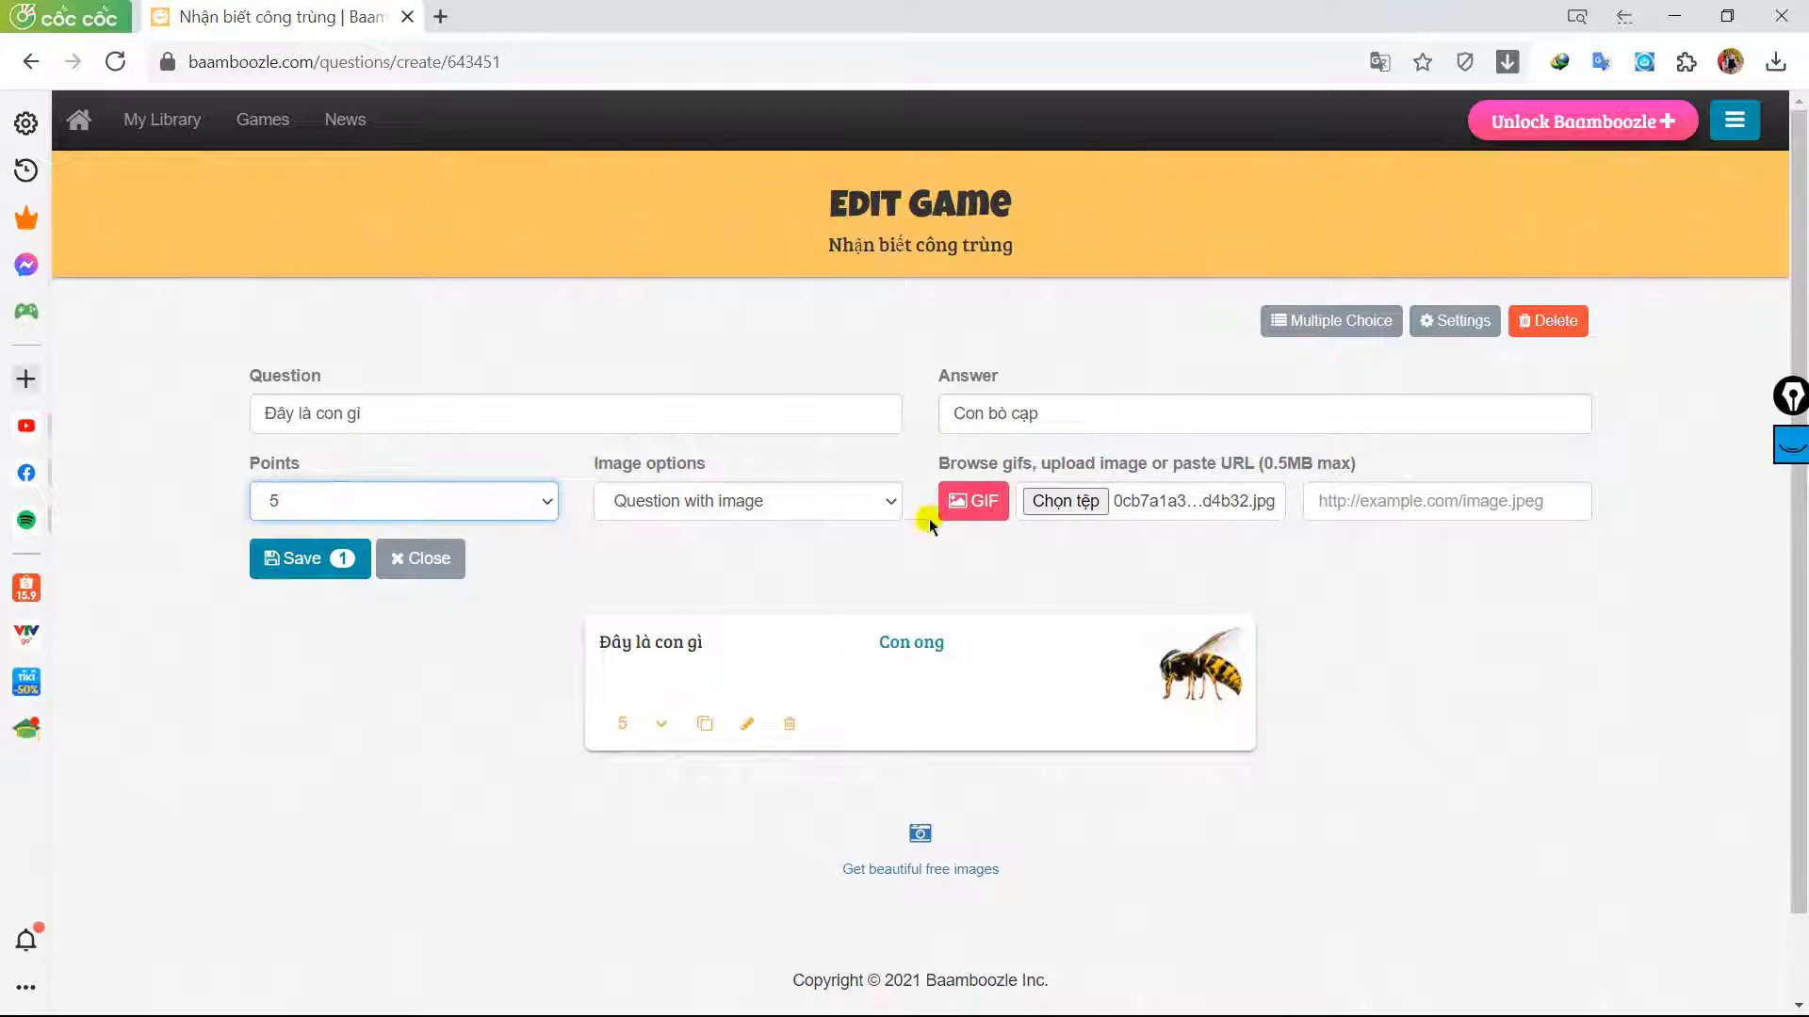
pyautogui.click(316, 565)
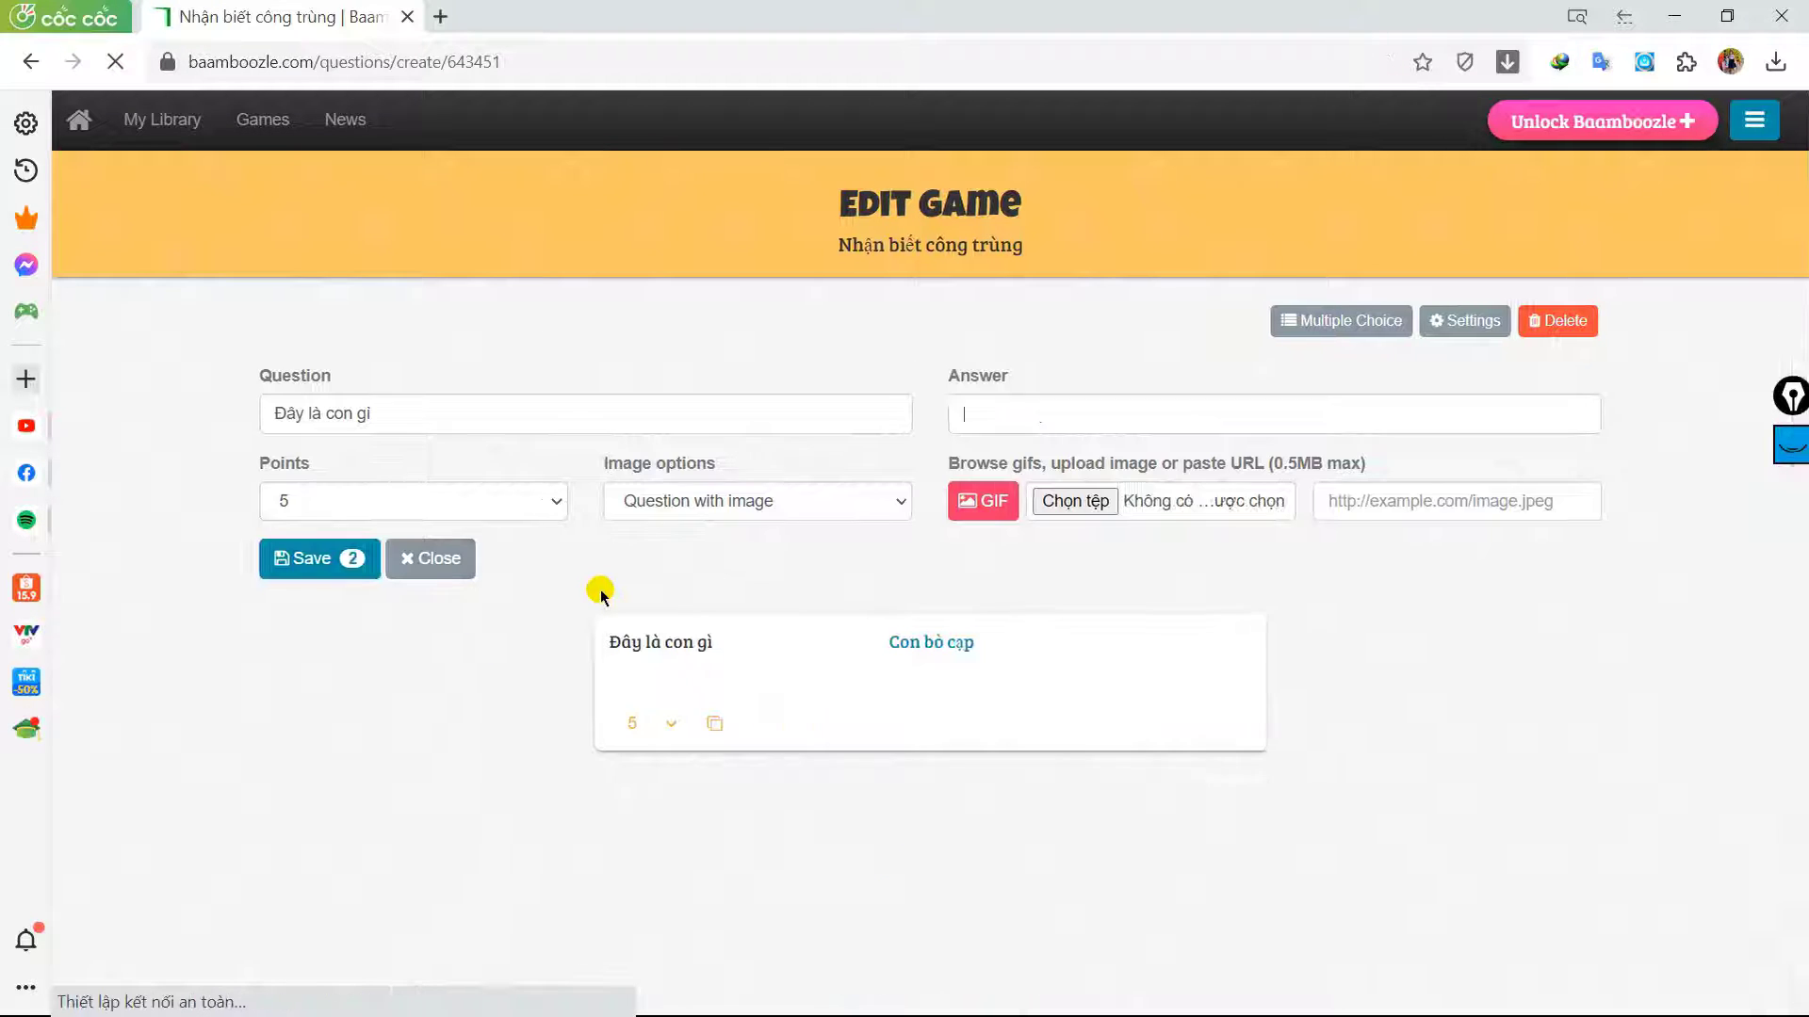
pyautogui.click(279, 570)
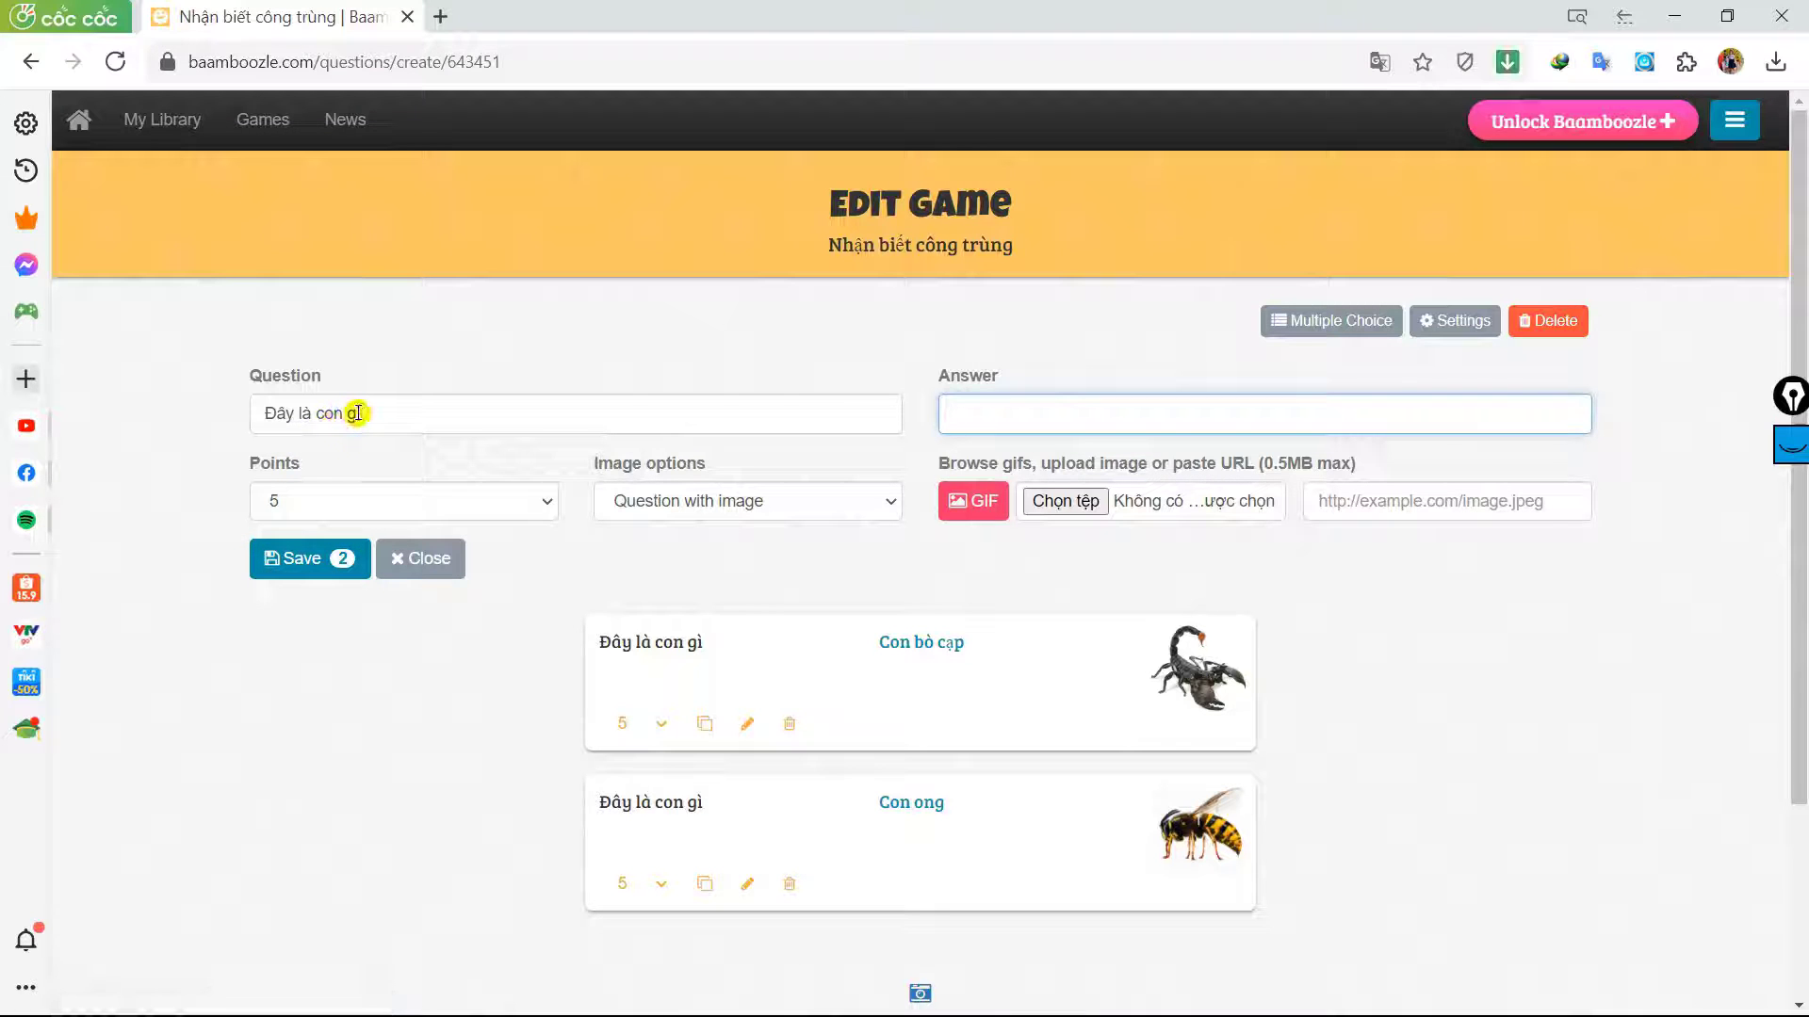
# Add a third question with the ladybug picture f98406f4b27648627ef79d18ee30cc09.jpg and the answer "Con cánh cam", and save it
pyautogui.click(1045, 506)
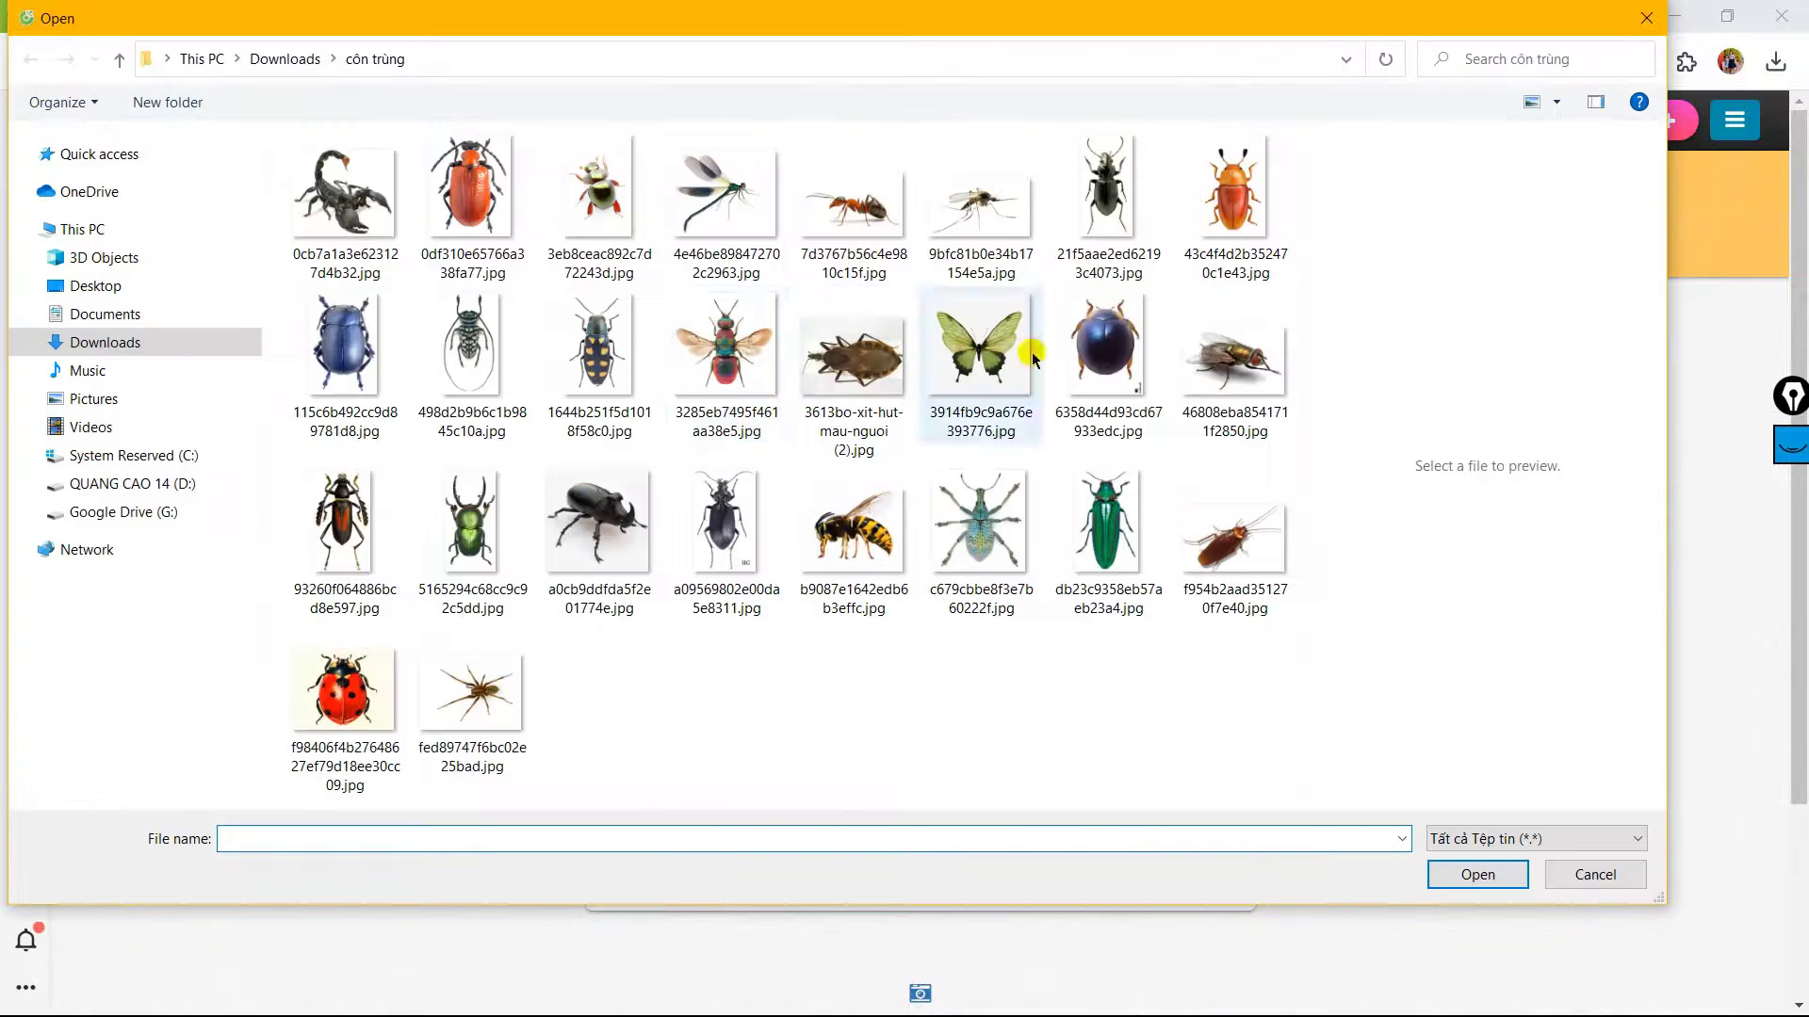
pyautogui.click(343, 702)
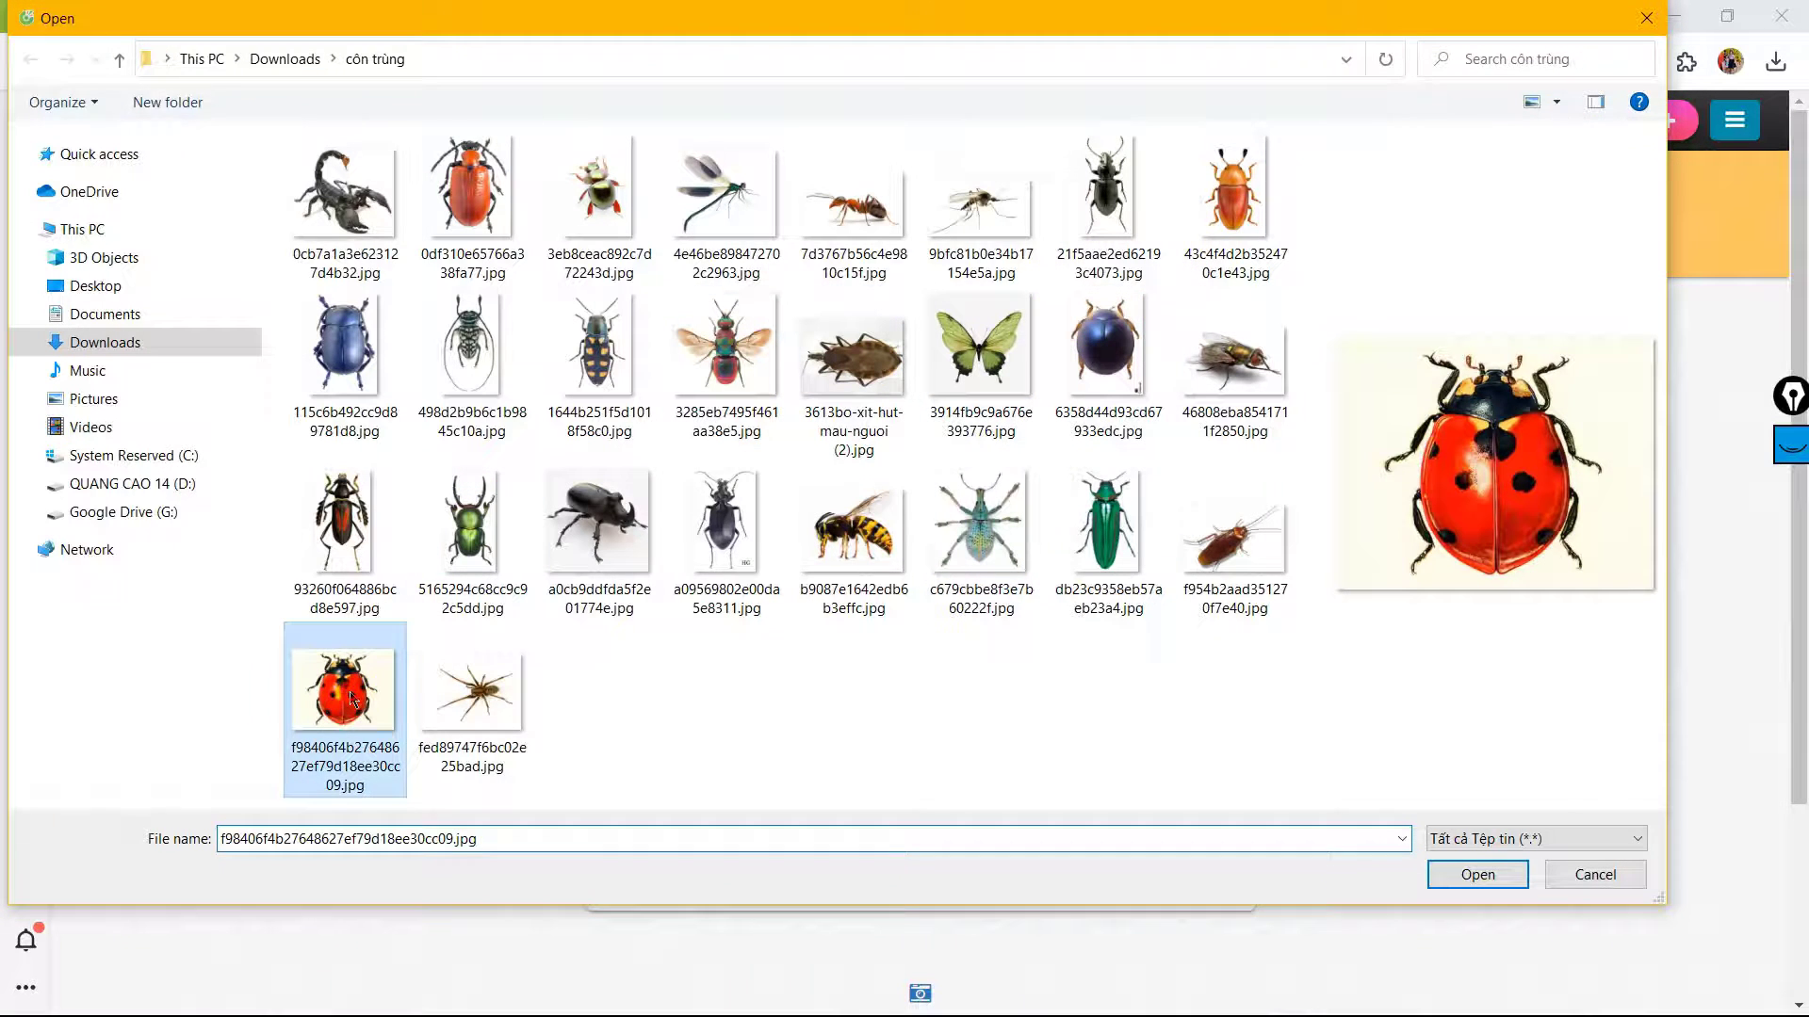
pyautogui.click(1477, 874)
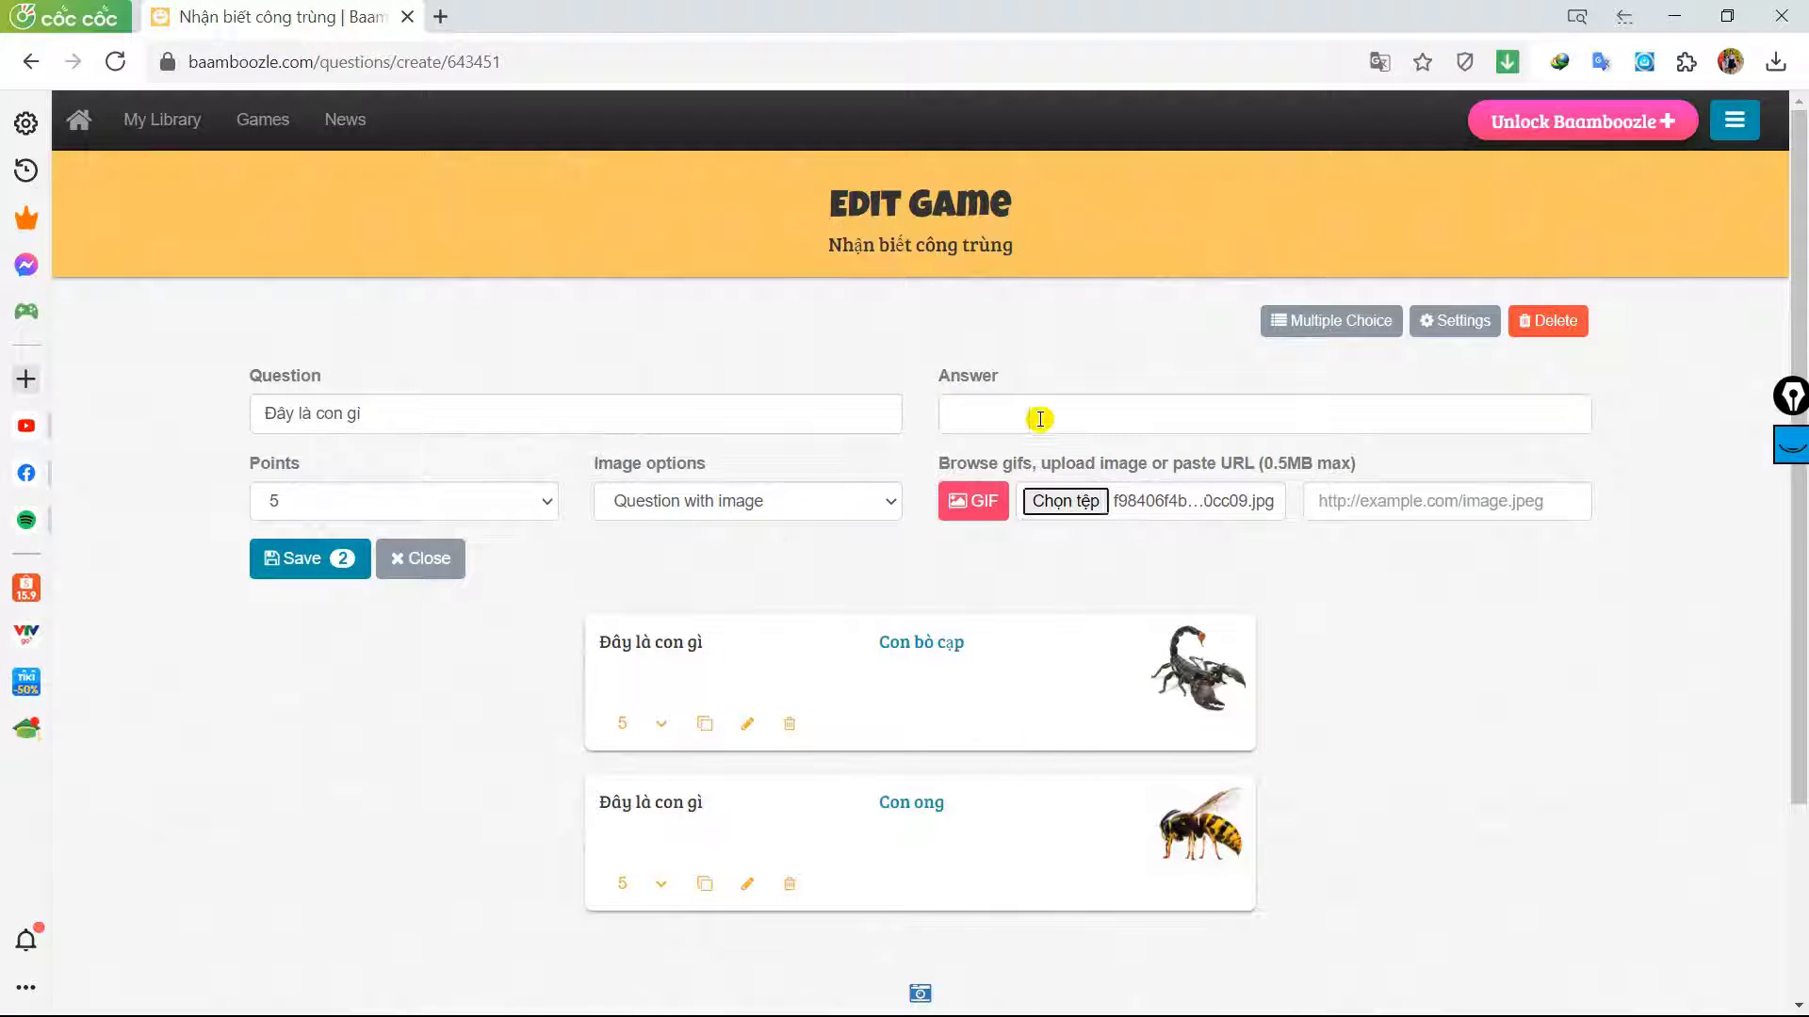
pyautogui.click(1040, 419)
pyautogui.write('Con cánh cam')
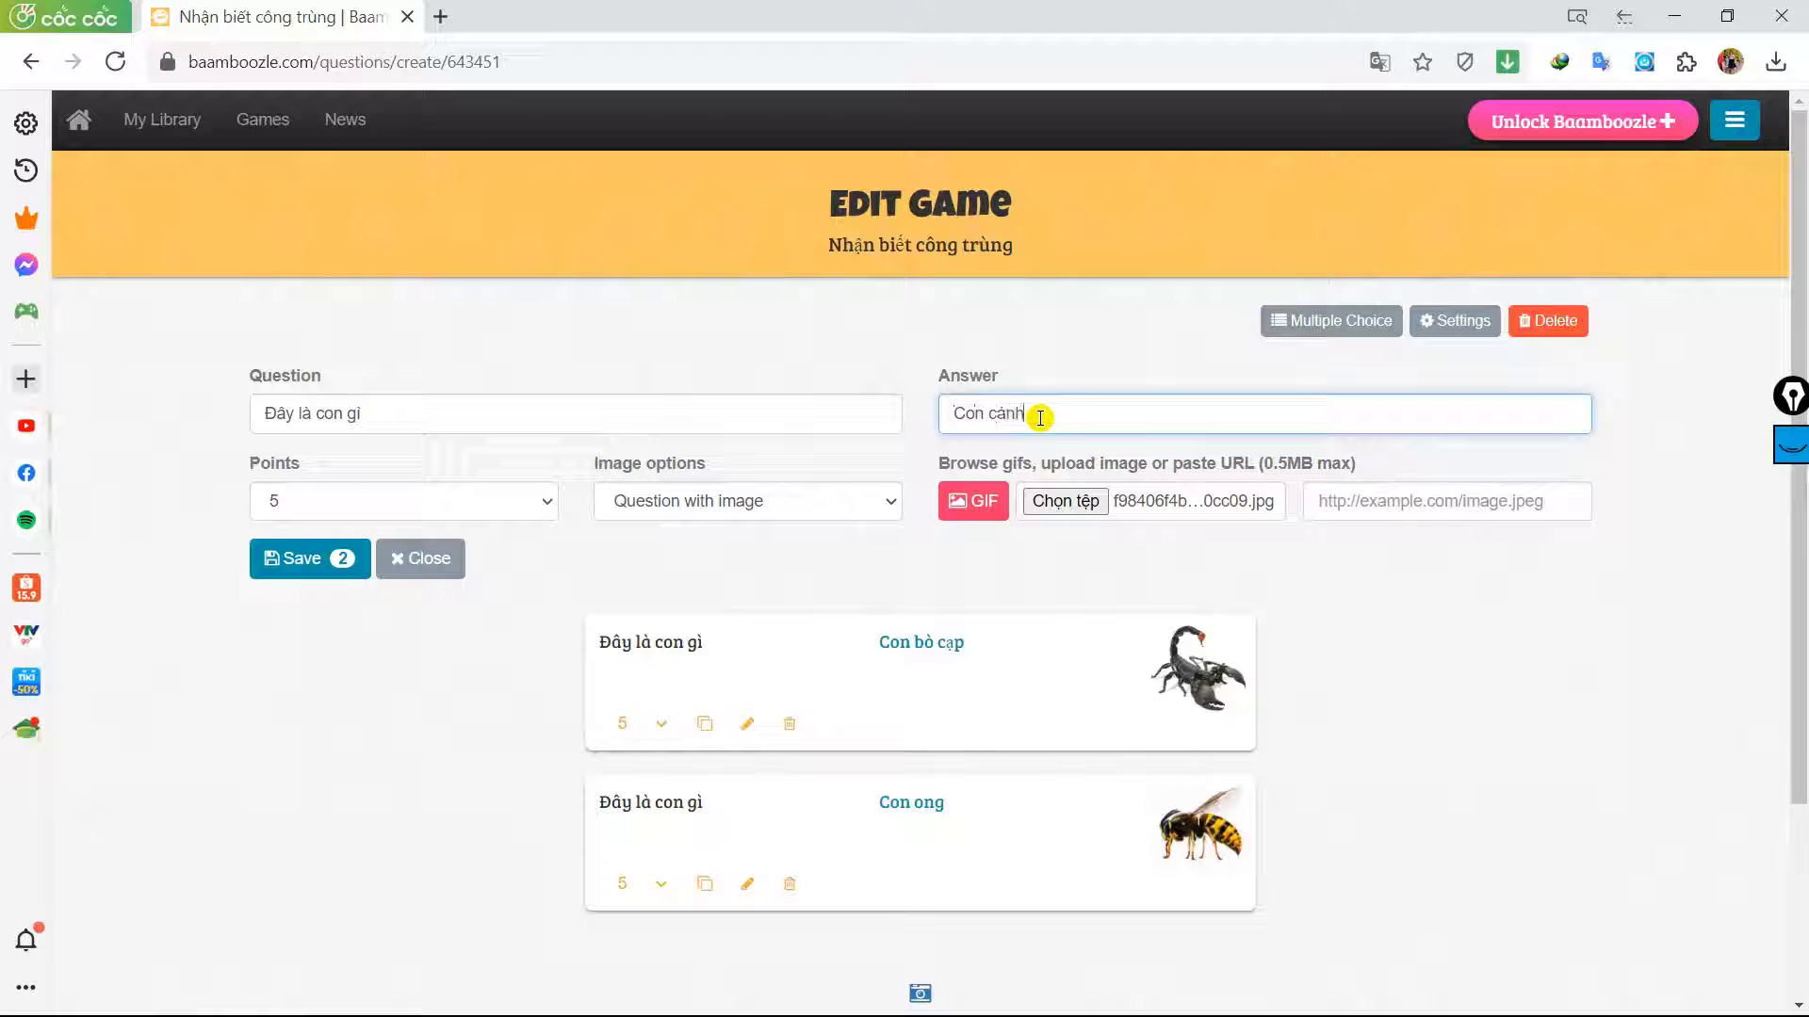
pyautogui.click(293, 564)
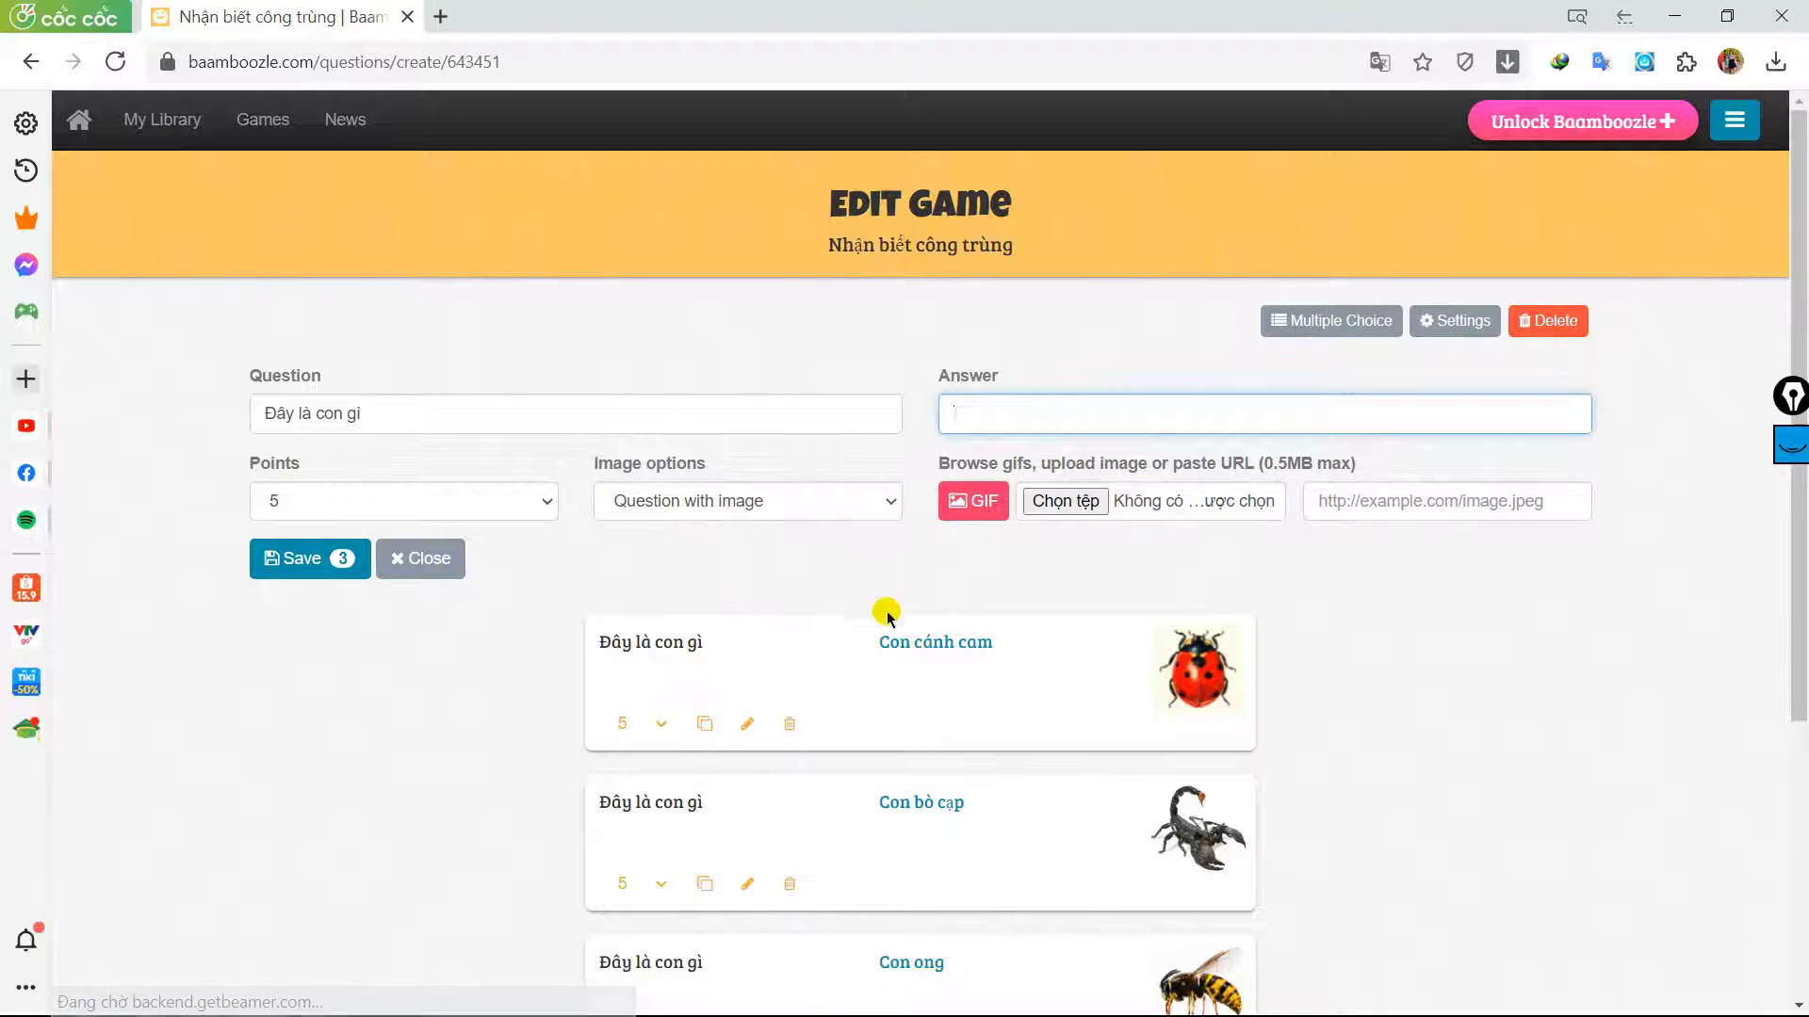
# Review the saved question cards and switch the answer to multiple choice to examine its extra answer fields
pyautogui.scroll(-3, 883, 613)
pyautogui.scroll(3, 880, 610)
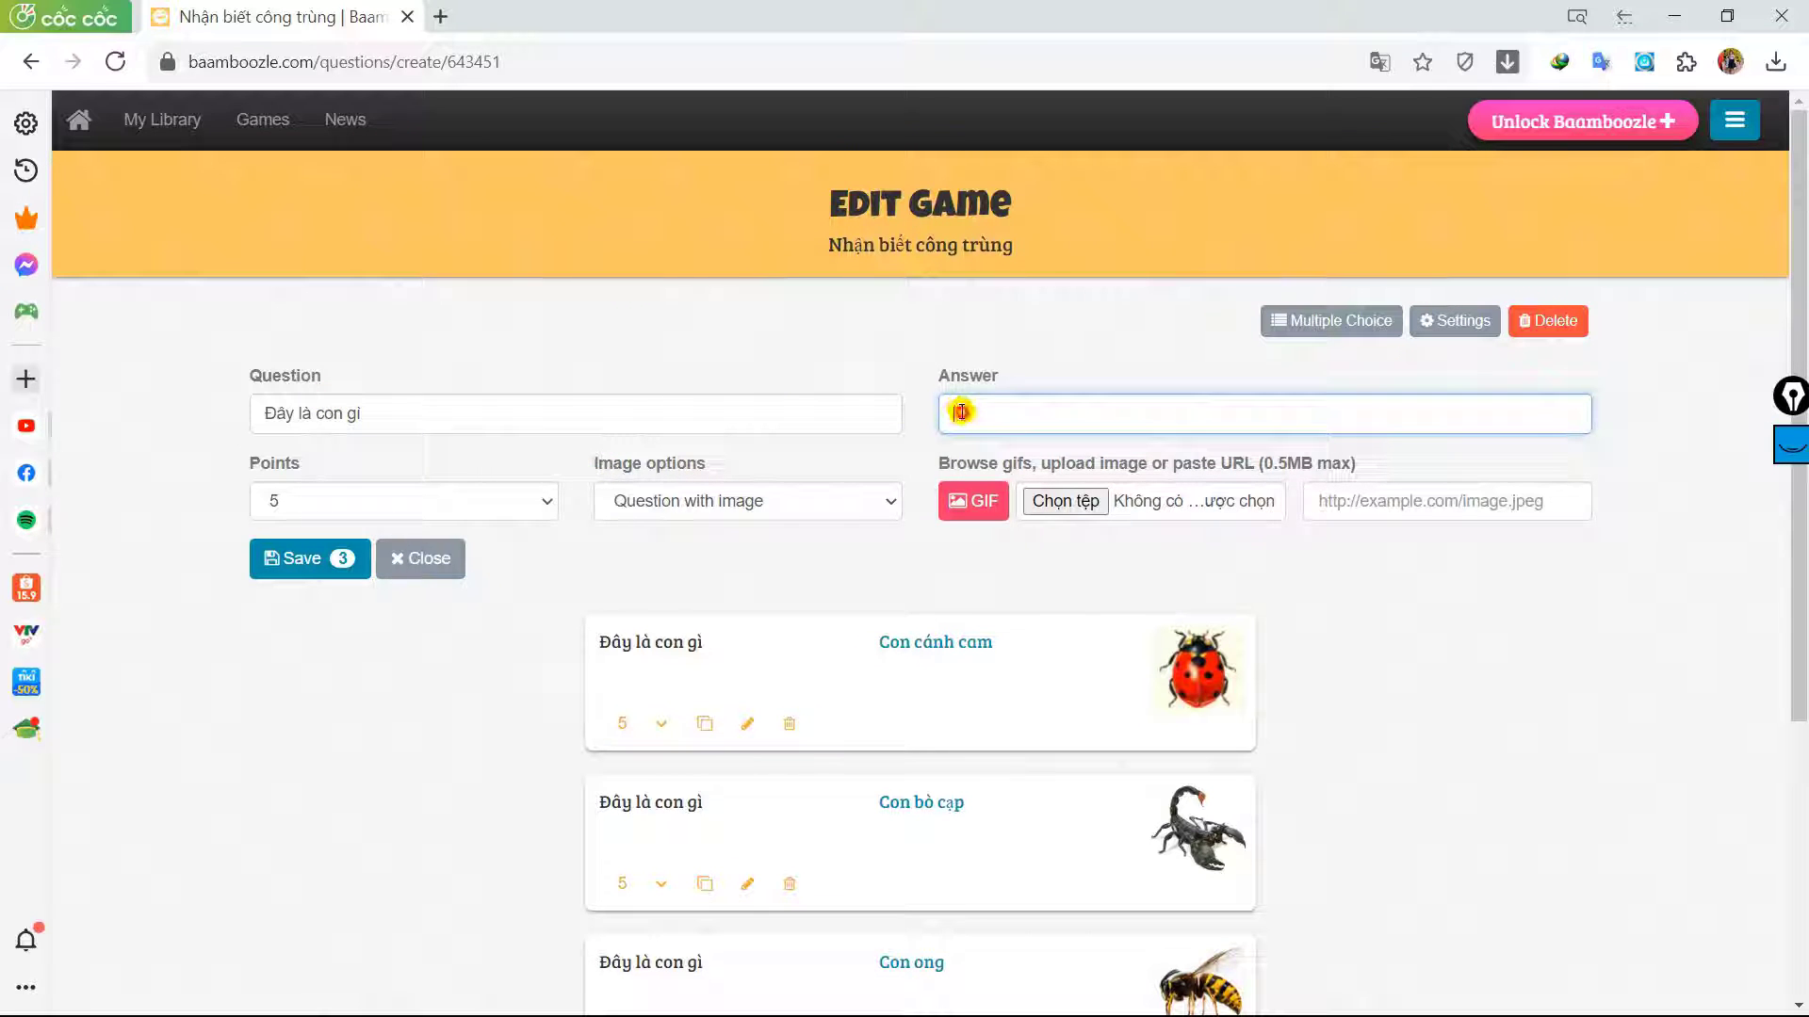
pyautogui.click(418, 413)
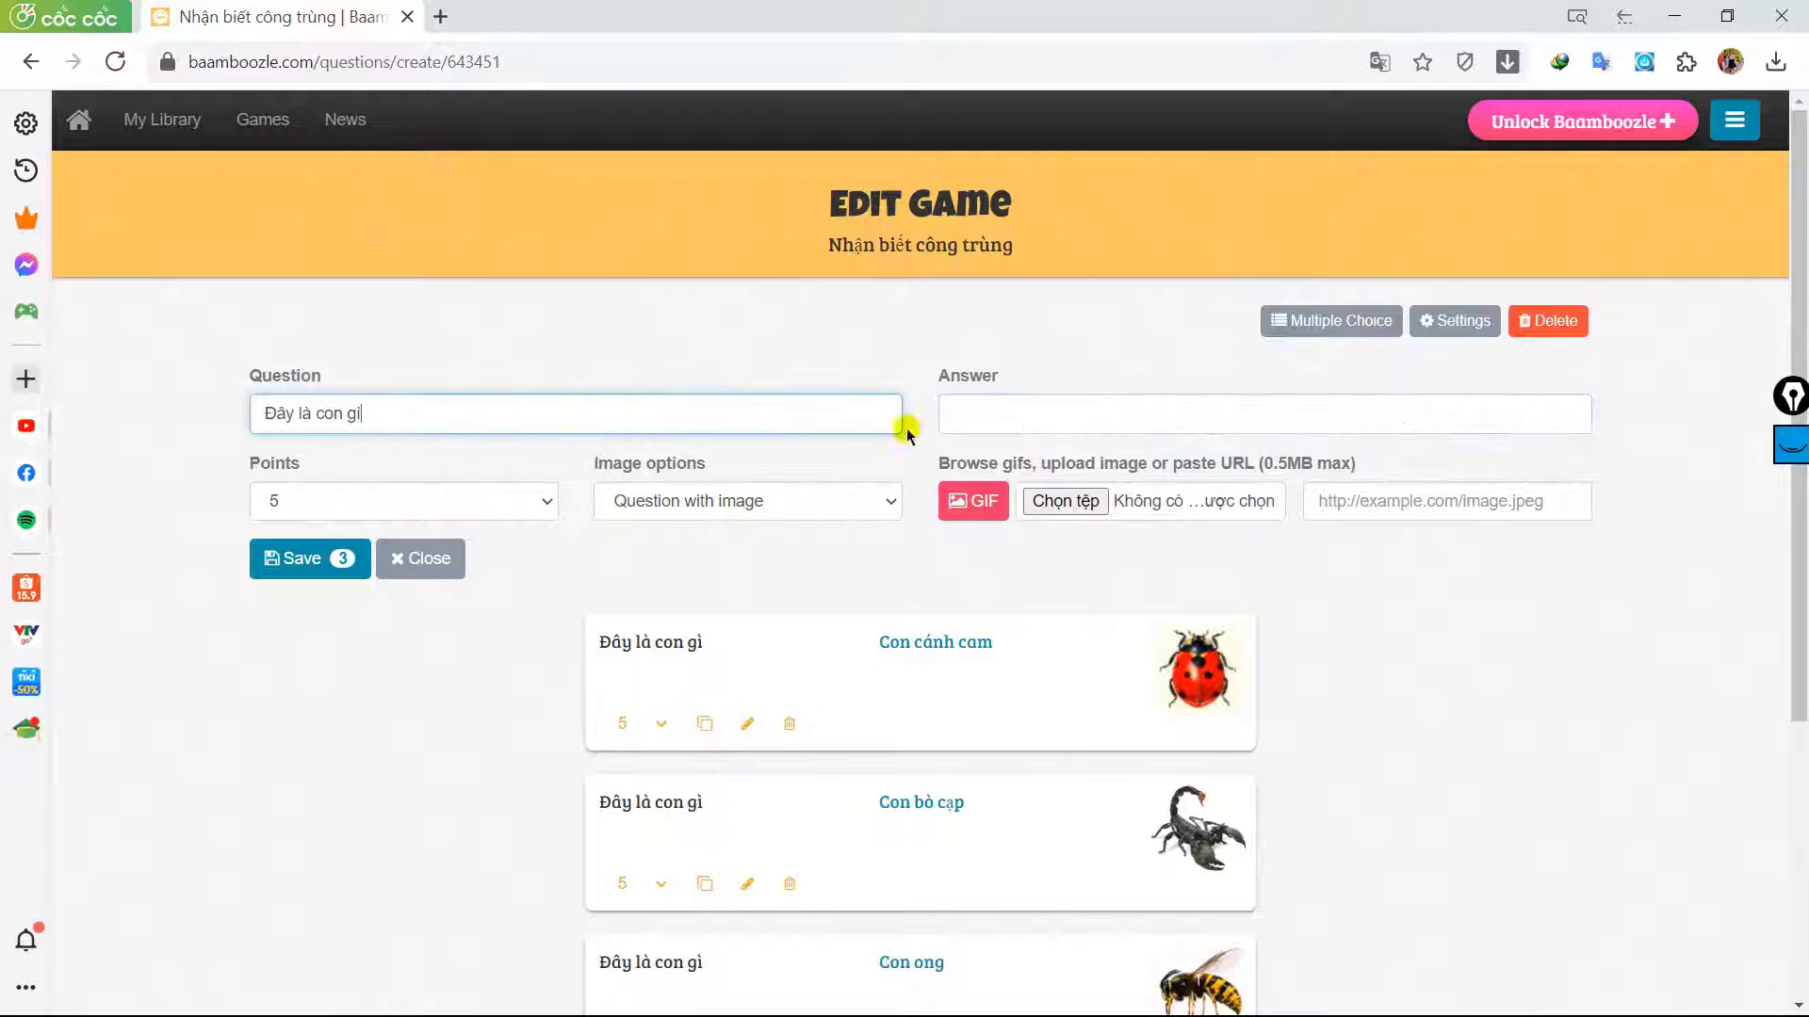
pyautogui.click(988, 419)
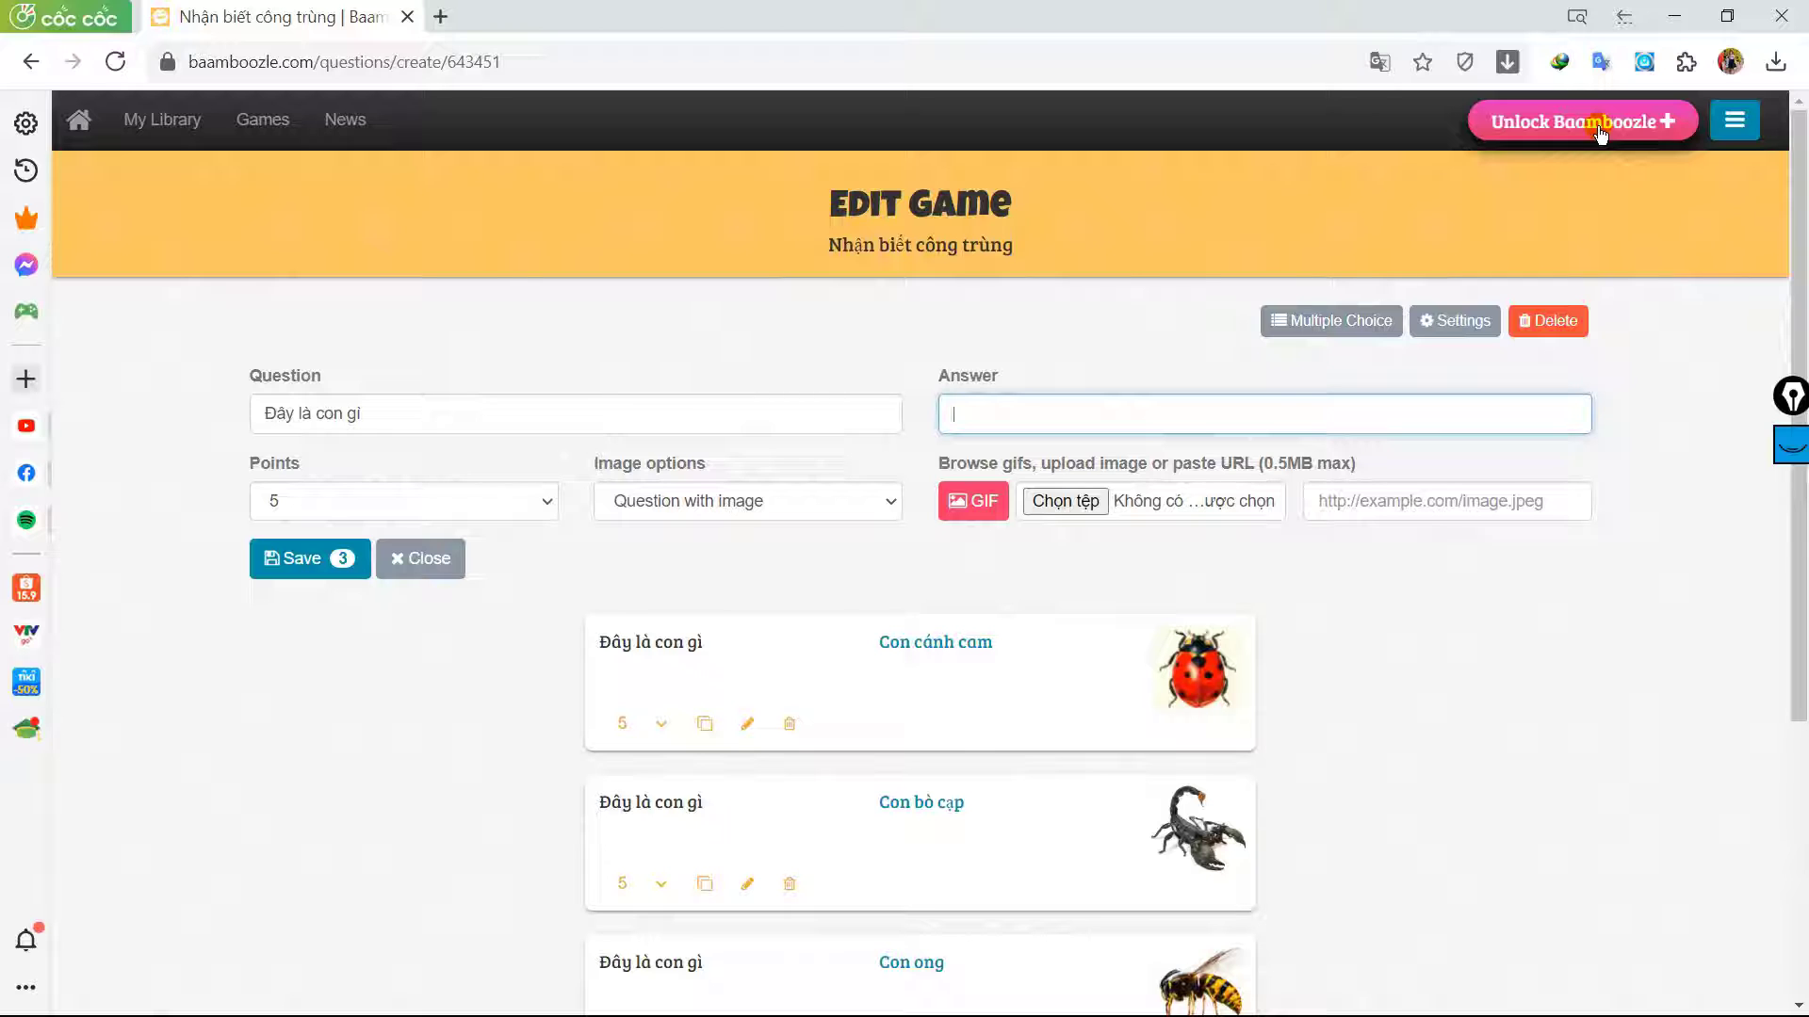
pyautogui.click(1304, 325)
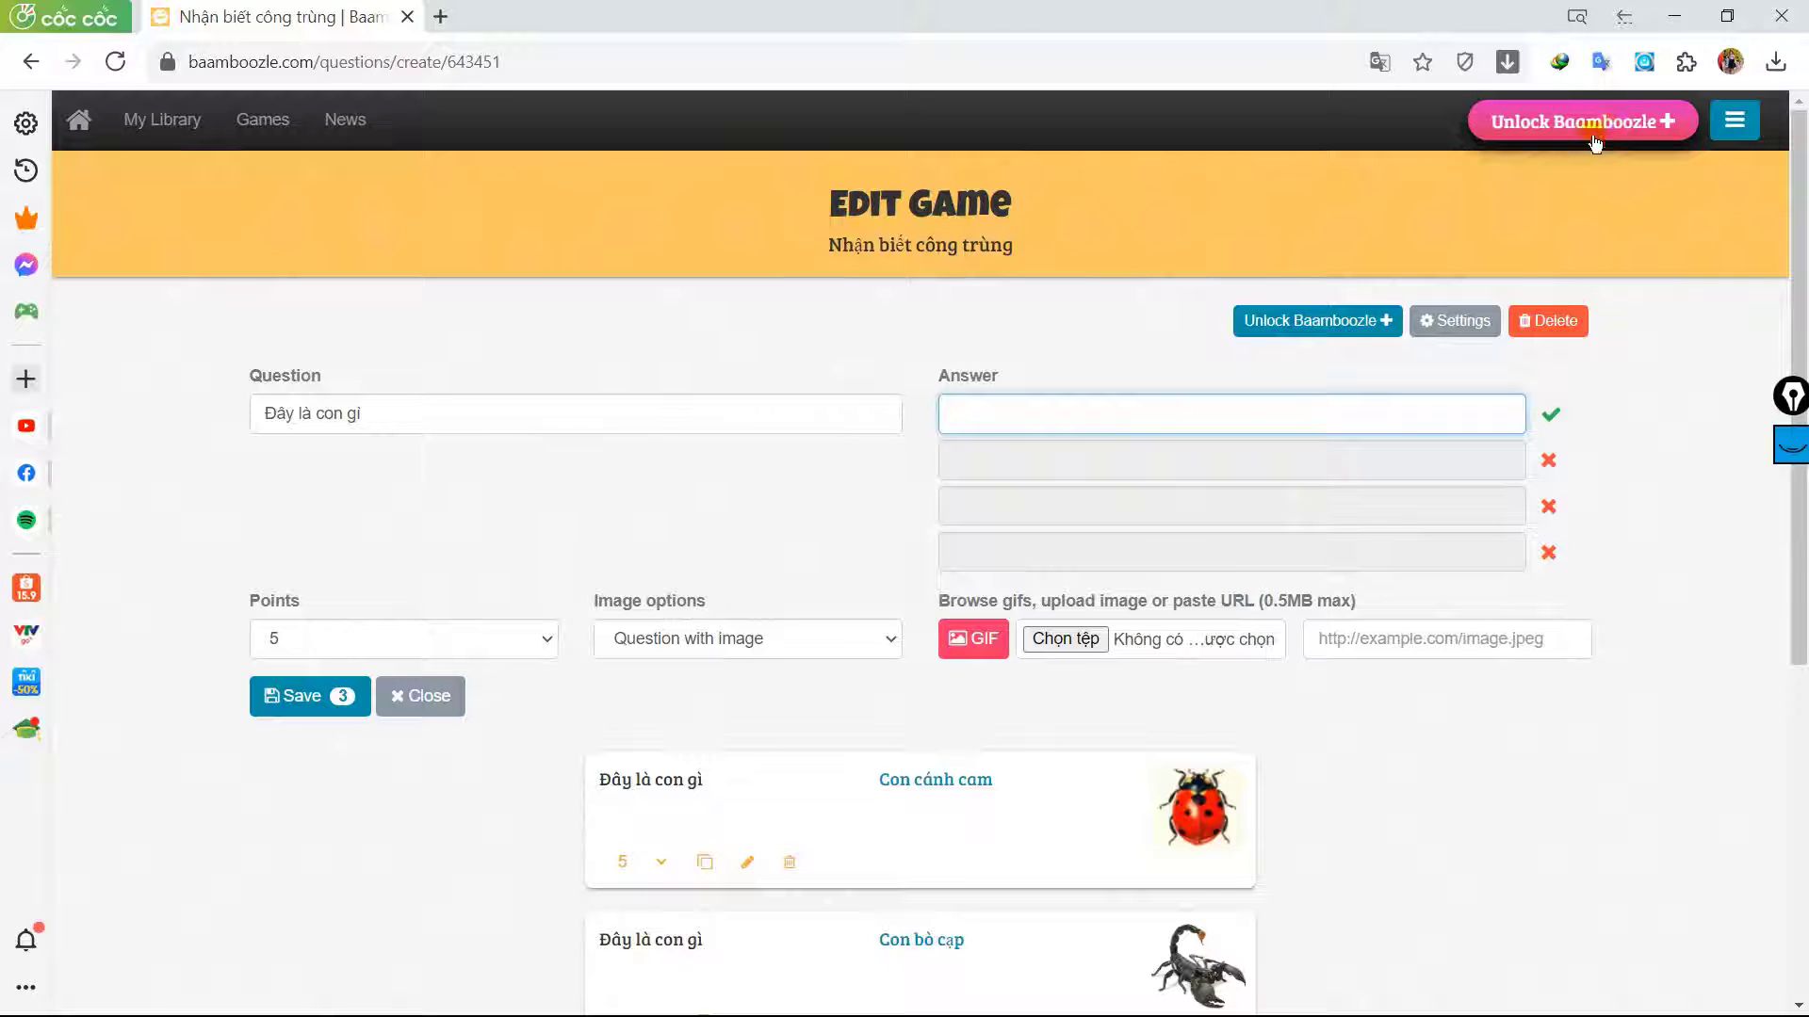
pyautogui.scroll(-1, 701, 550)
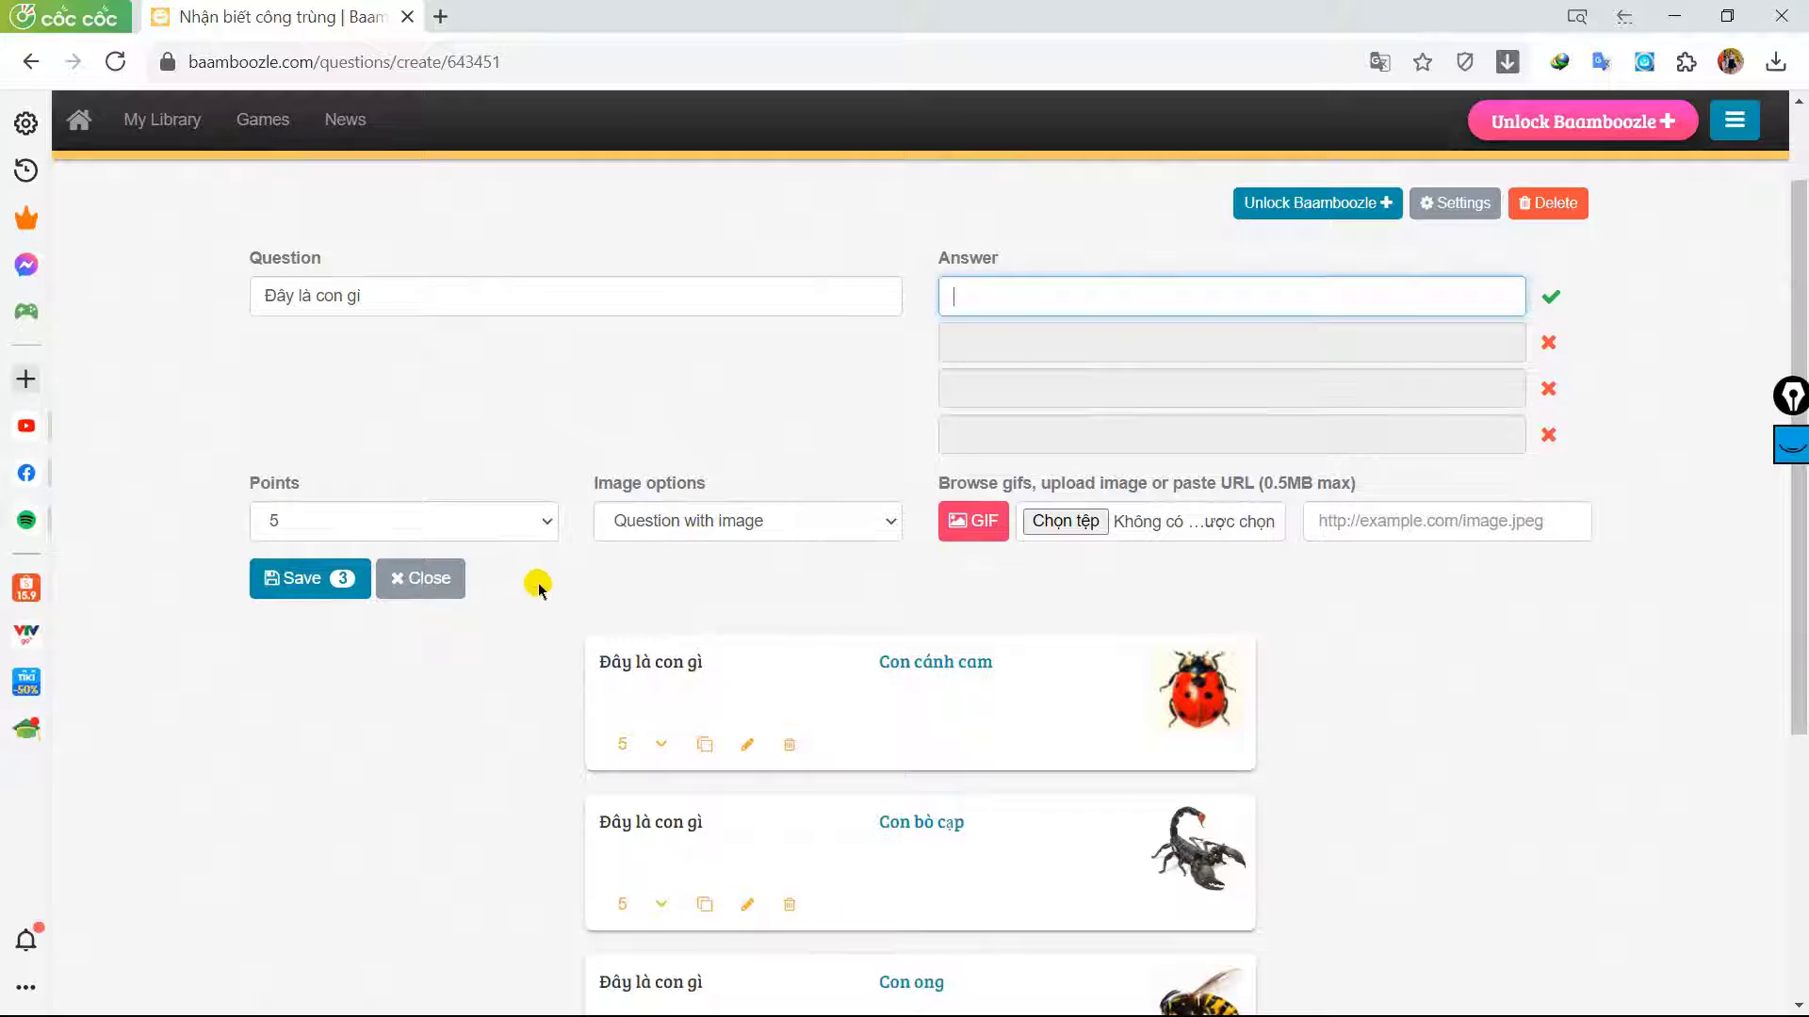
pyautogui.scroll(-2, 537, 585)
pyautogui.scroll(1, 505, 505)
pyautogui.scroll(1, 492, 464)
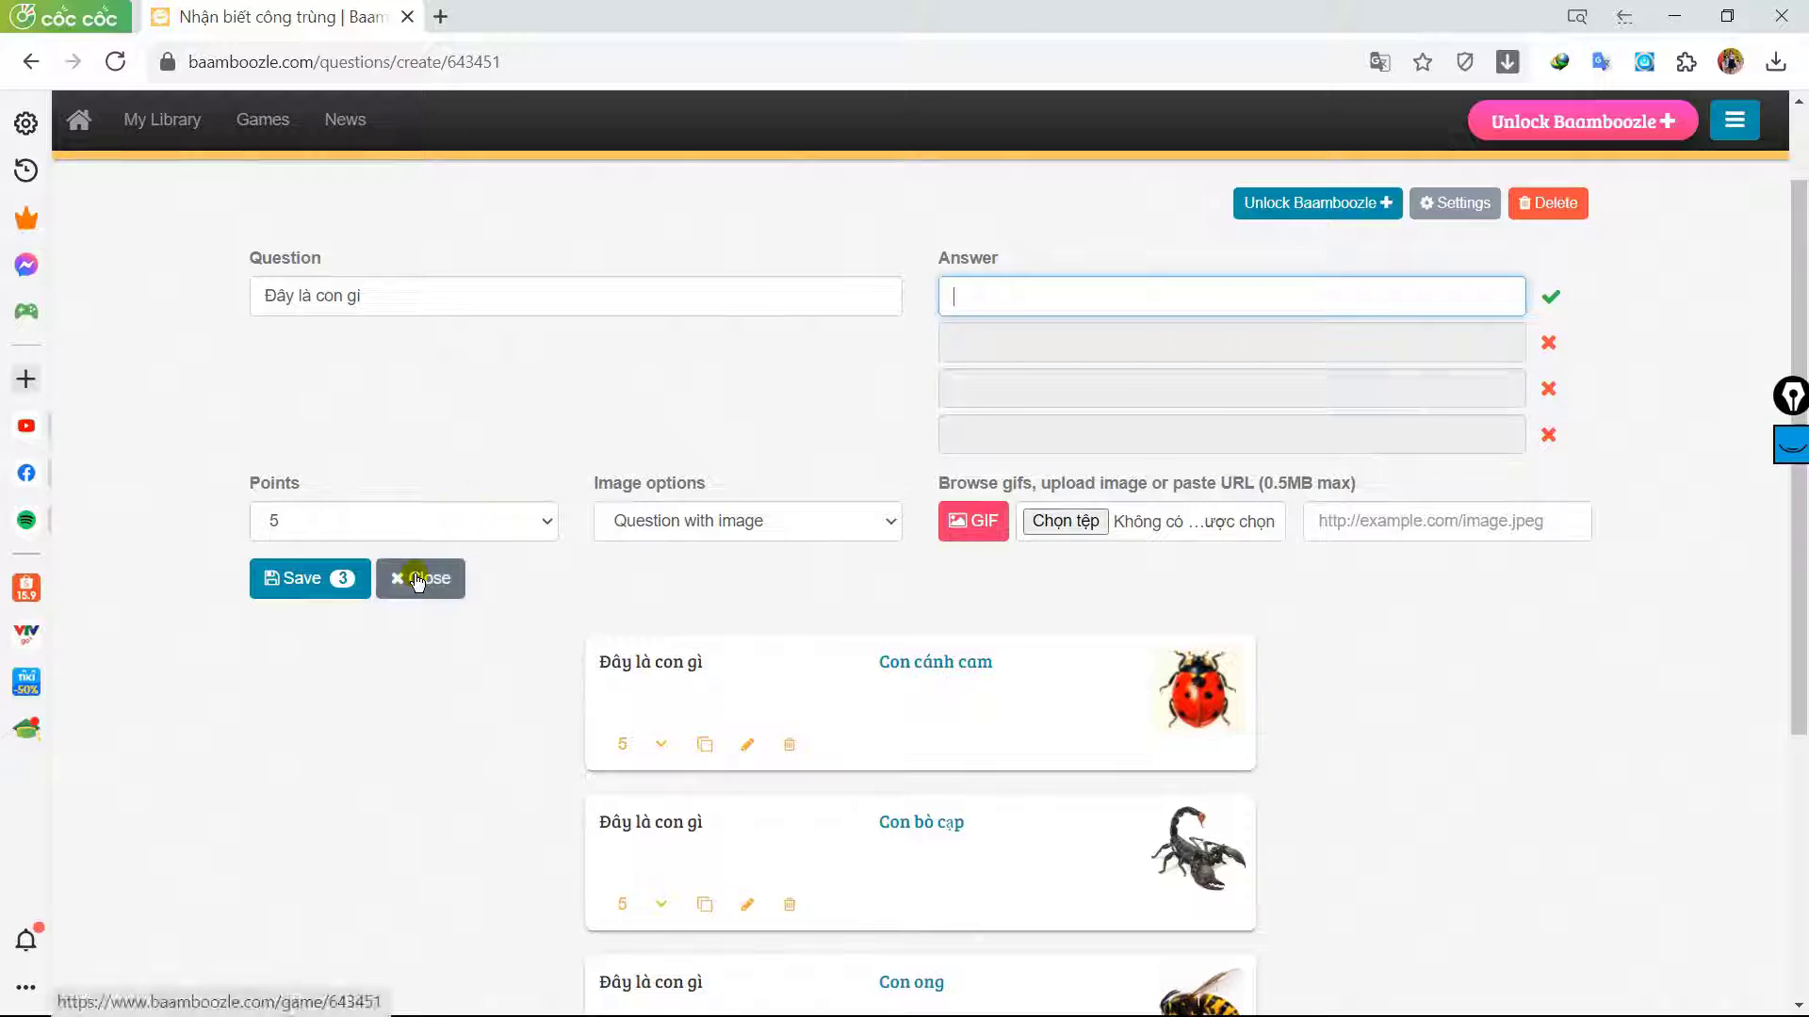
# Close the question editor and highlight the game code in the game preview
pyautogui.click(417, 579)
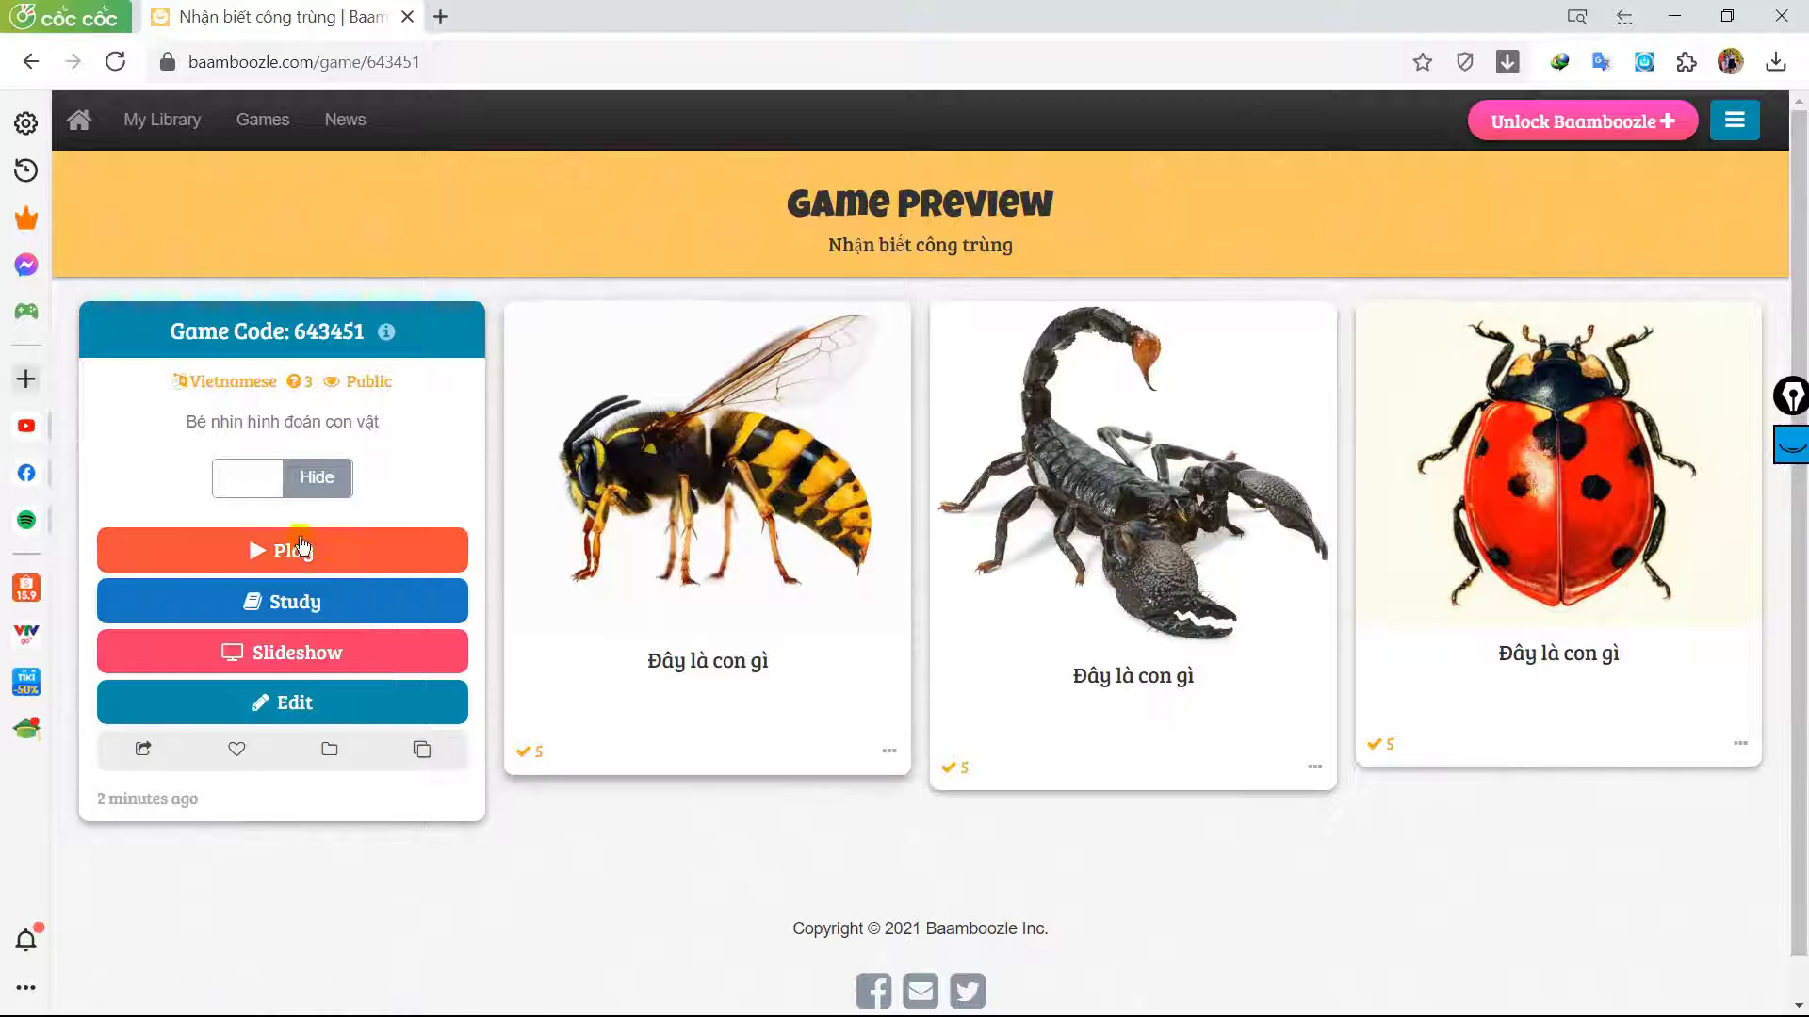
pyautogui.scroll(-1, 301, 546)
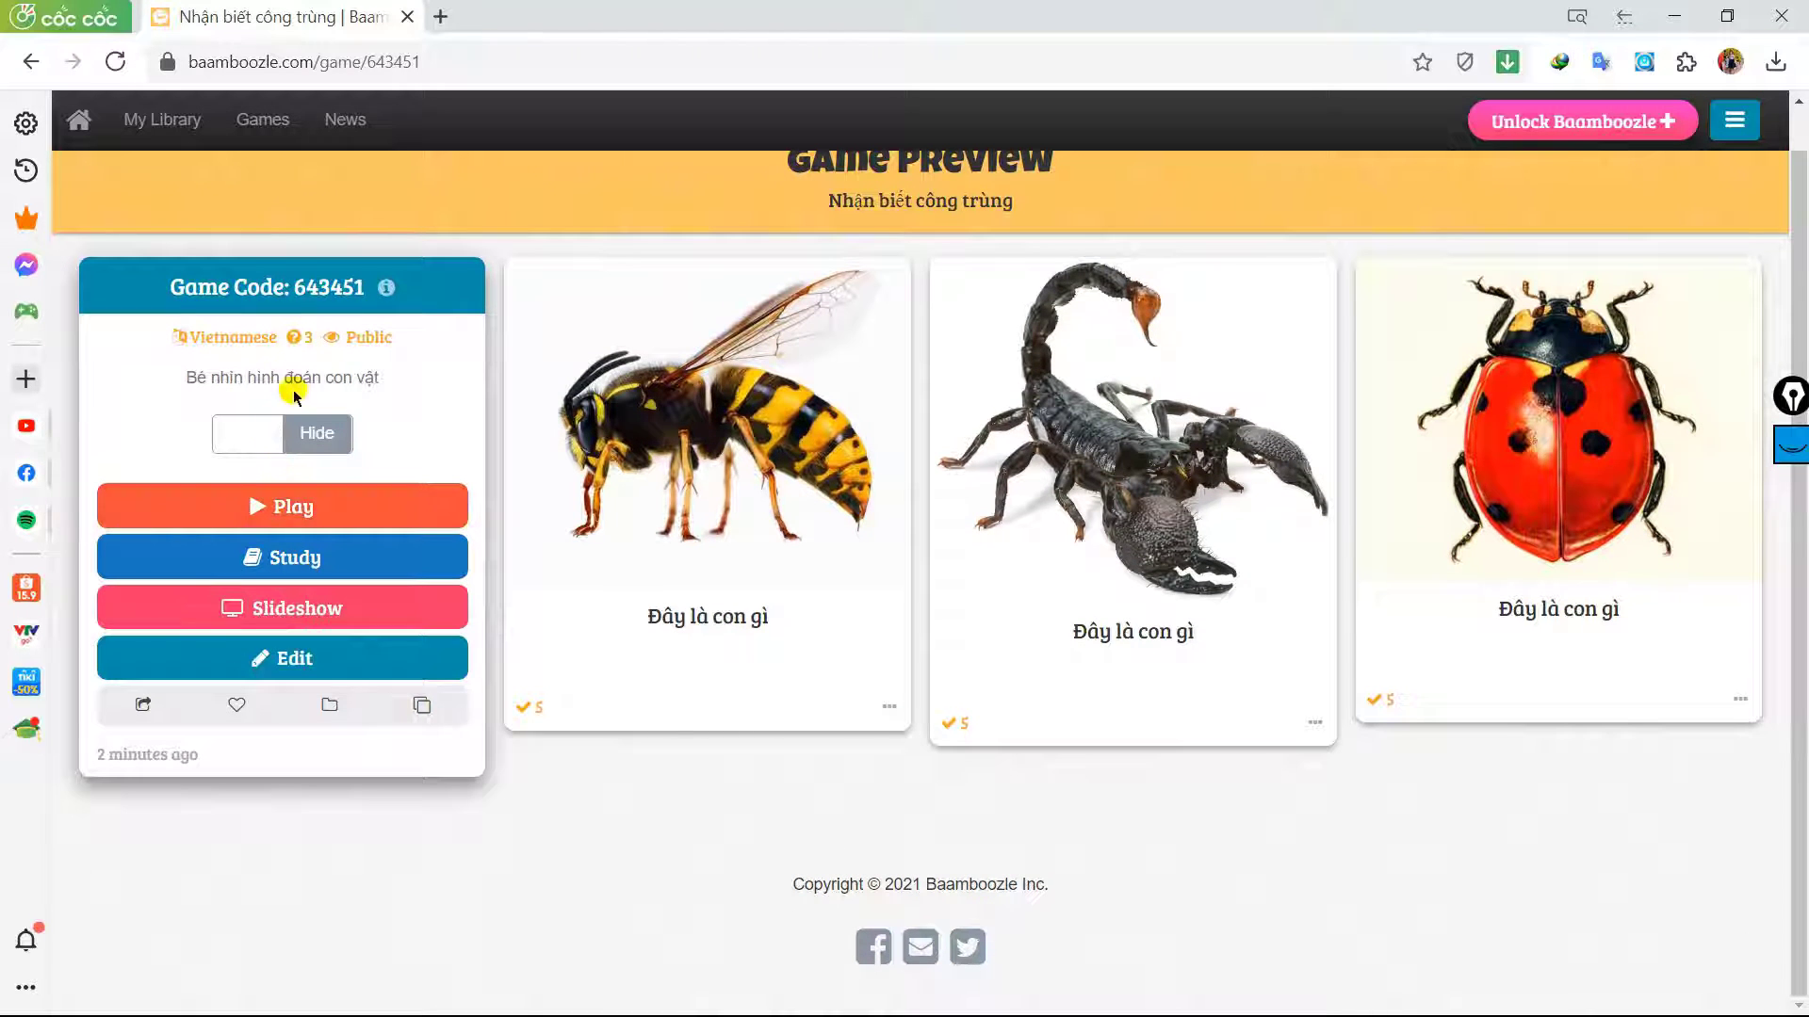
pyautogui.moveTo(297, 287); pyautogui.dragTo(364, 287)
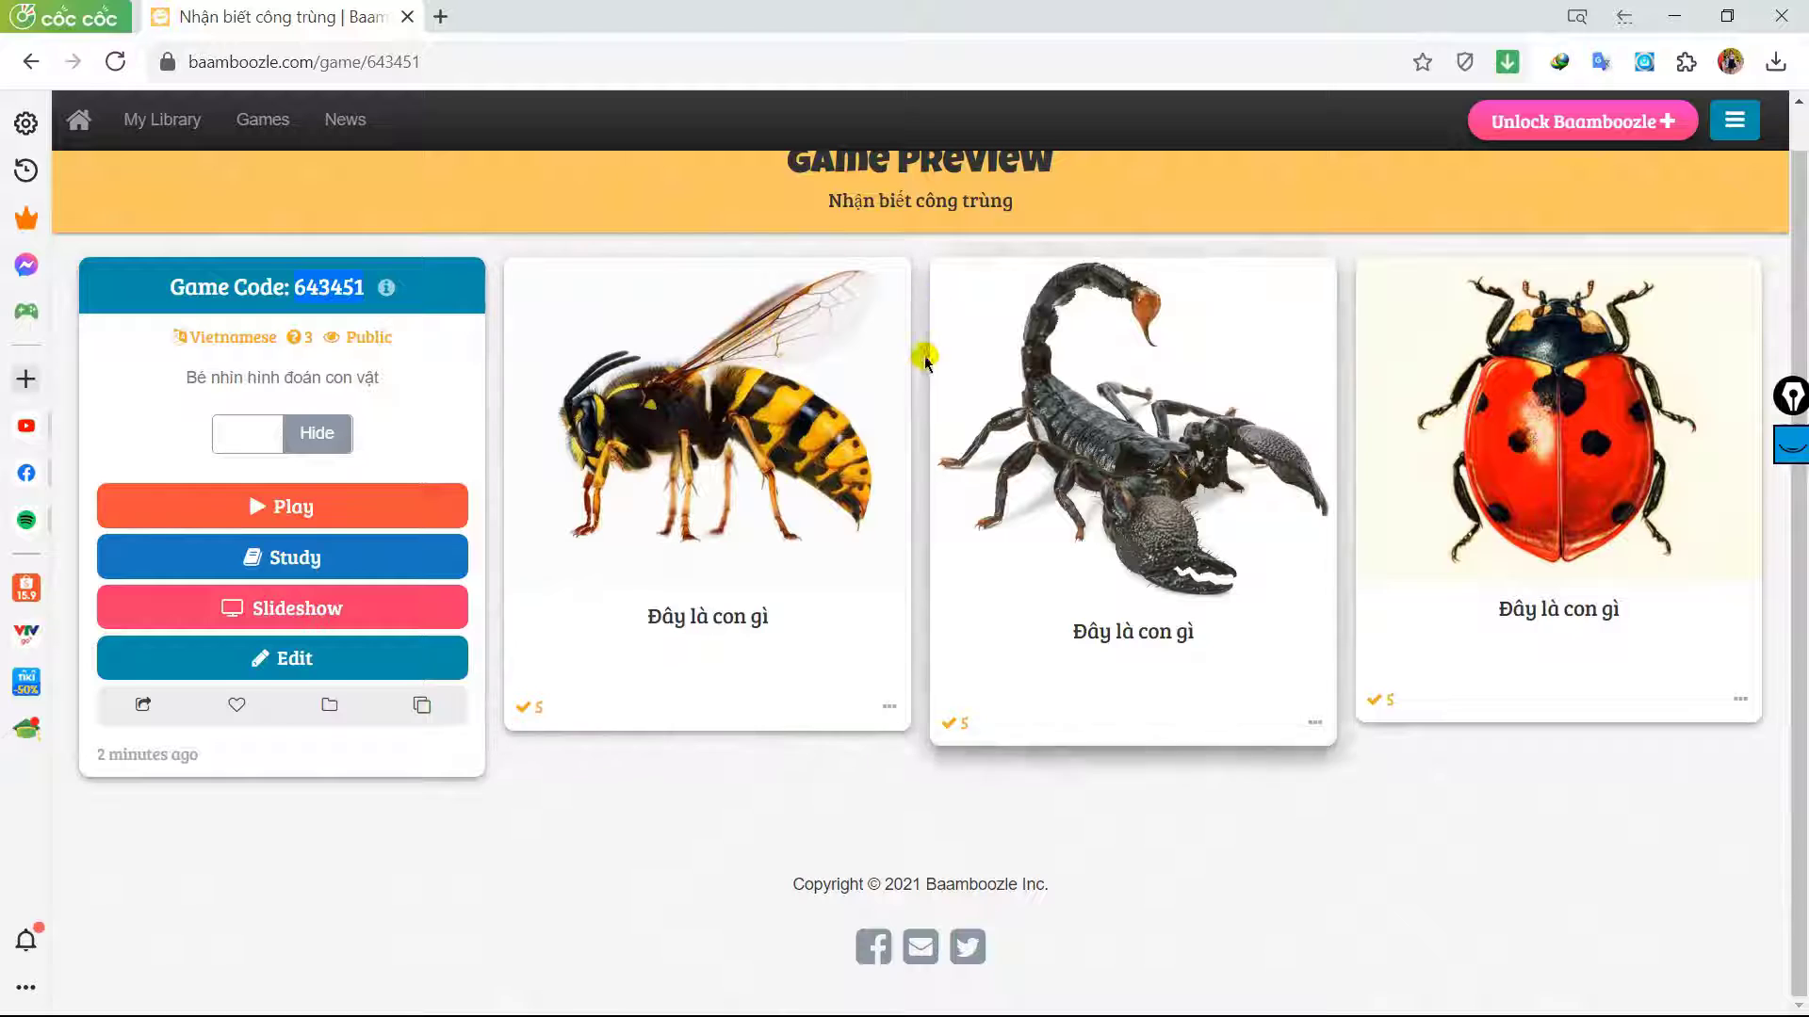
# Open the play setup for the insect game and try the team counts 1 to 4, finishing on 4 teams
pyautogui.scroll(1, 924, 358)
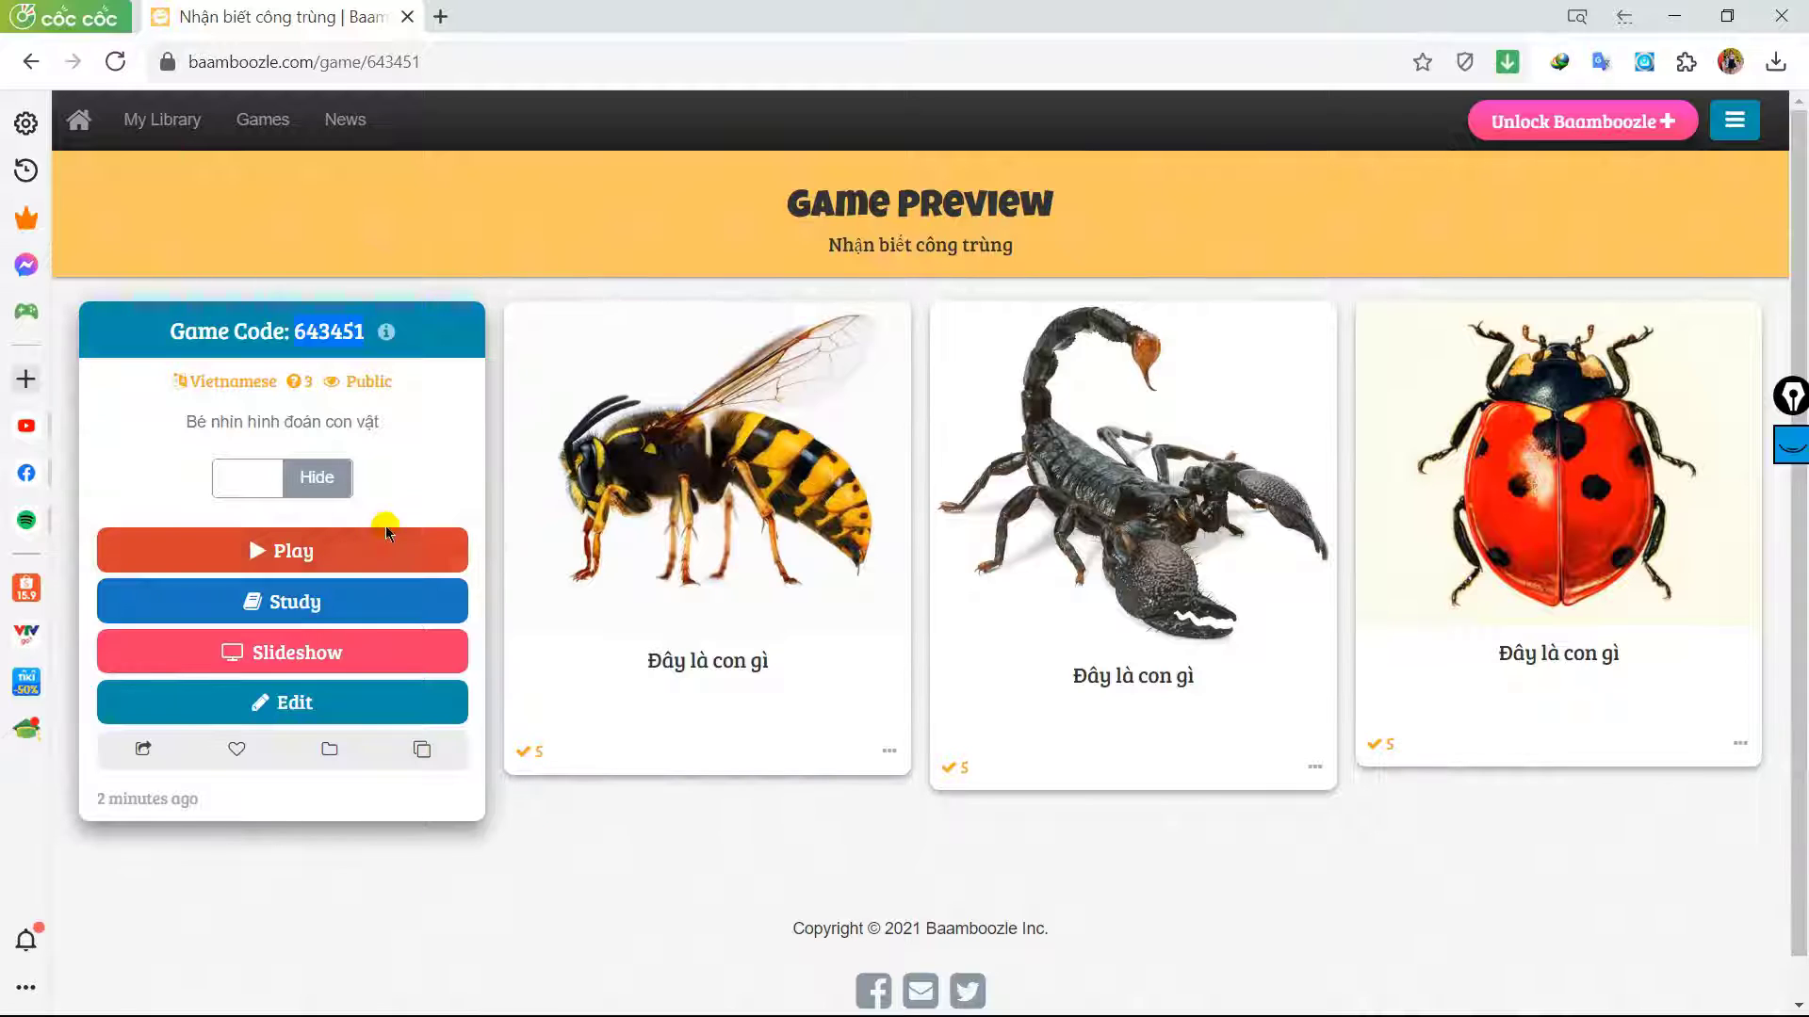
pyautogui.click(265, 557)
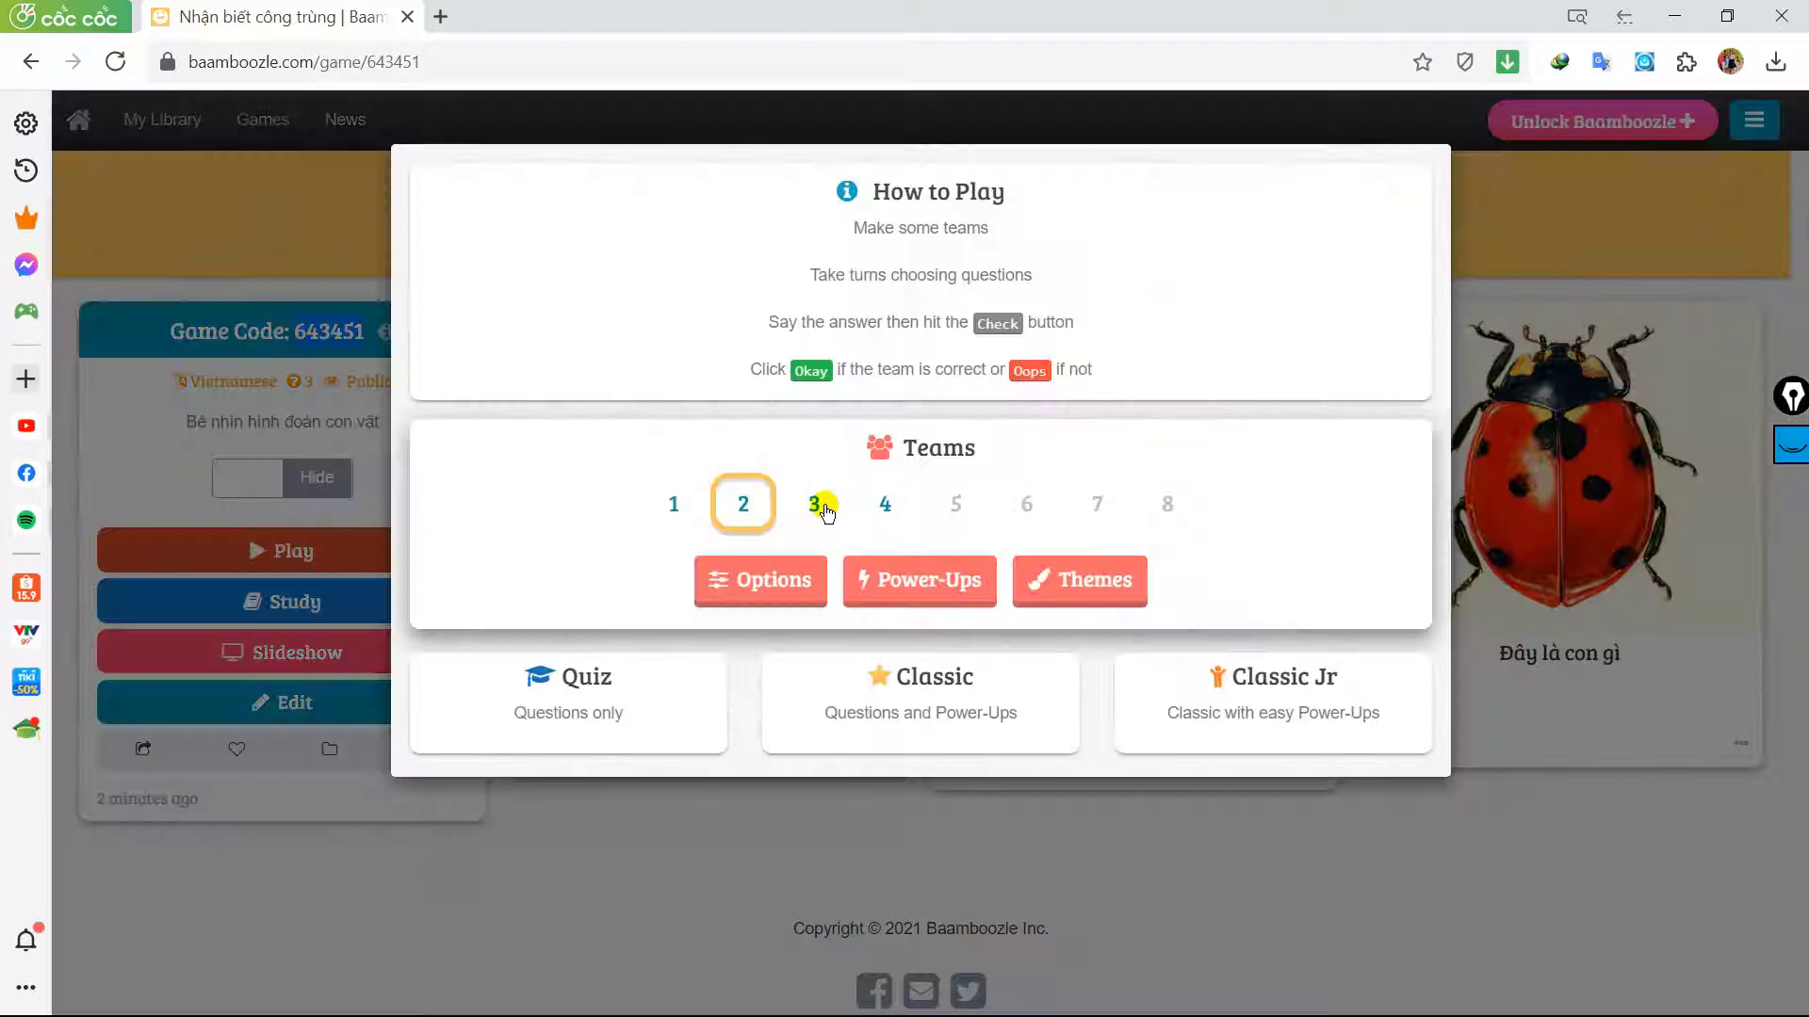
pyautogui.click(680, 507)
pyautogui.click(749, 506)
pyautogui.click(815, 506)
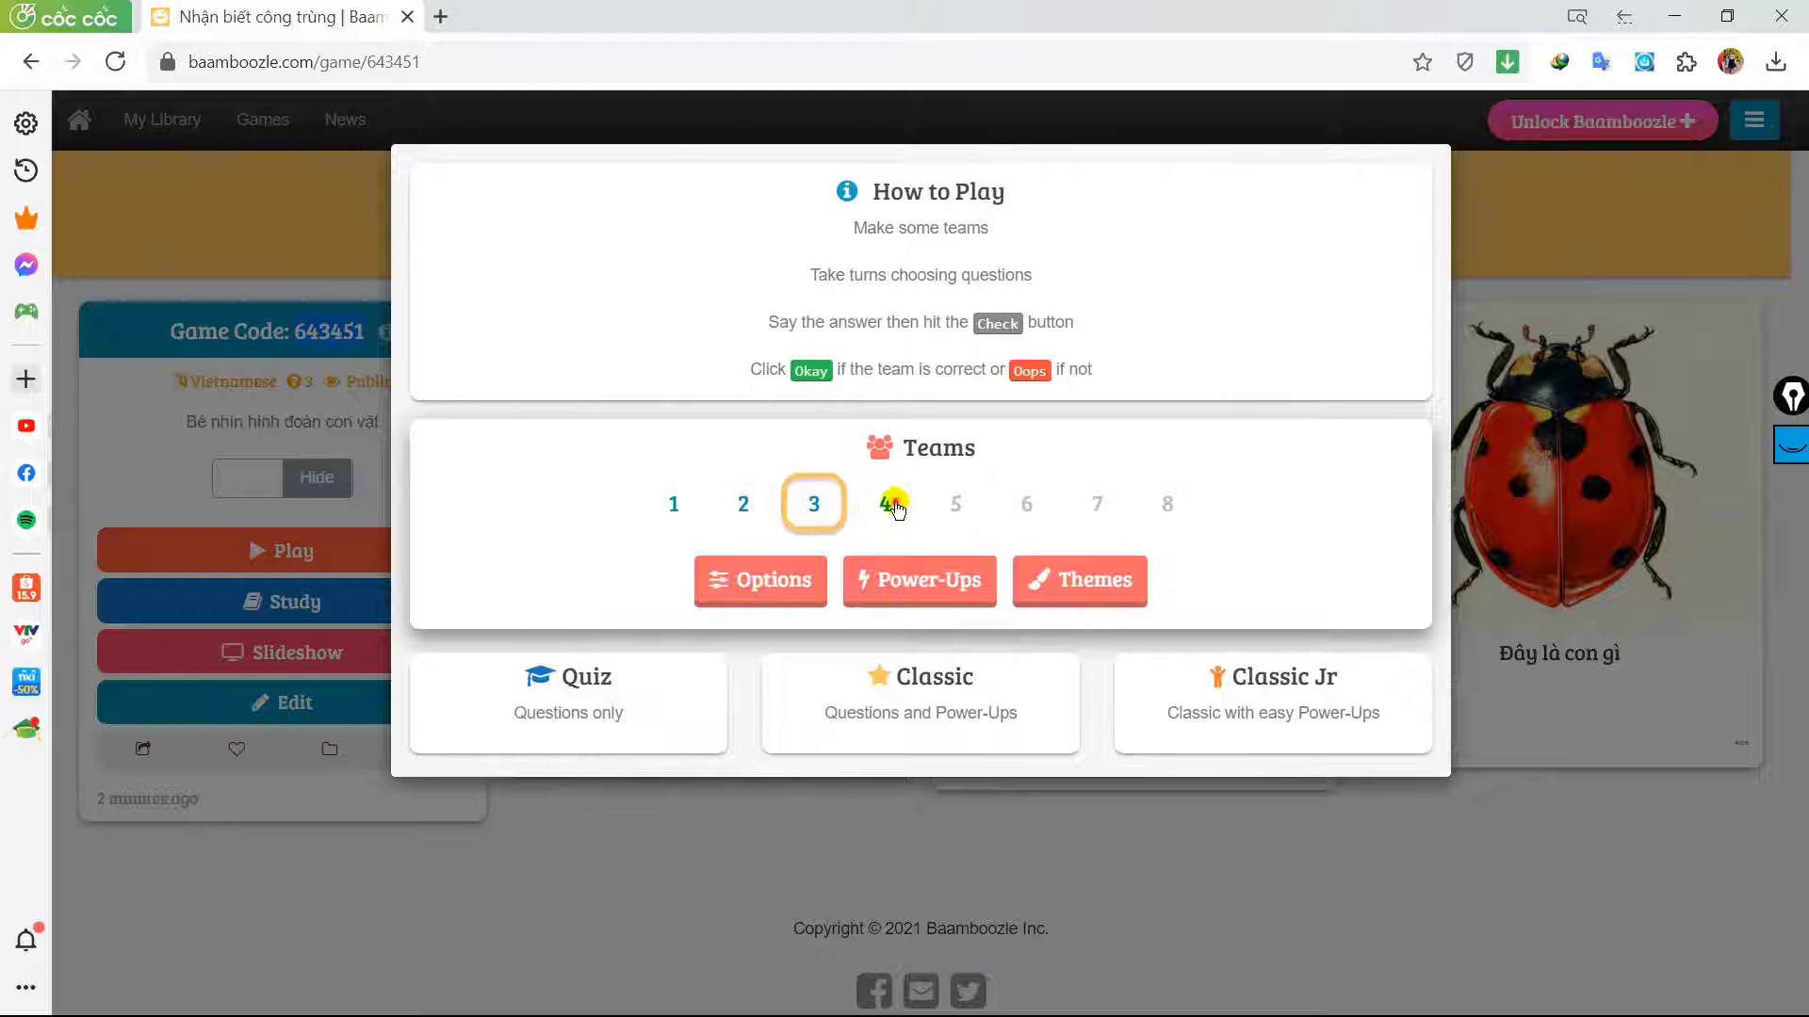
pyautogui.click(894, 509)
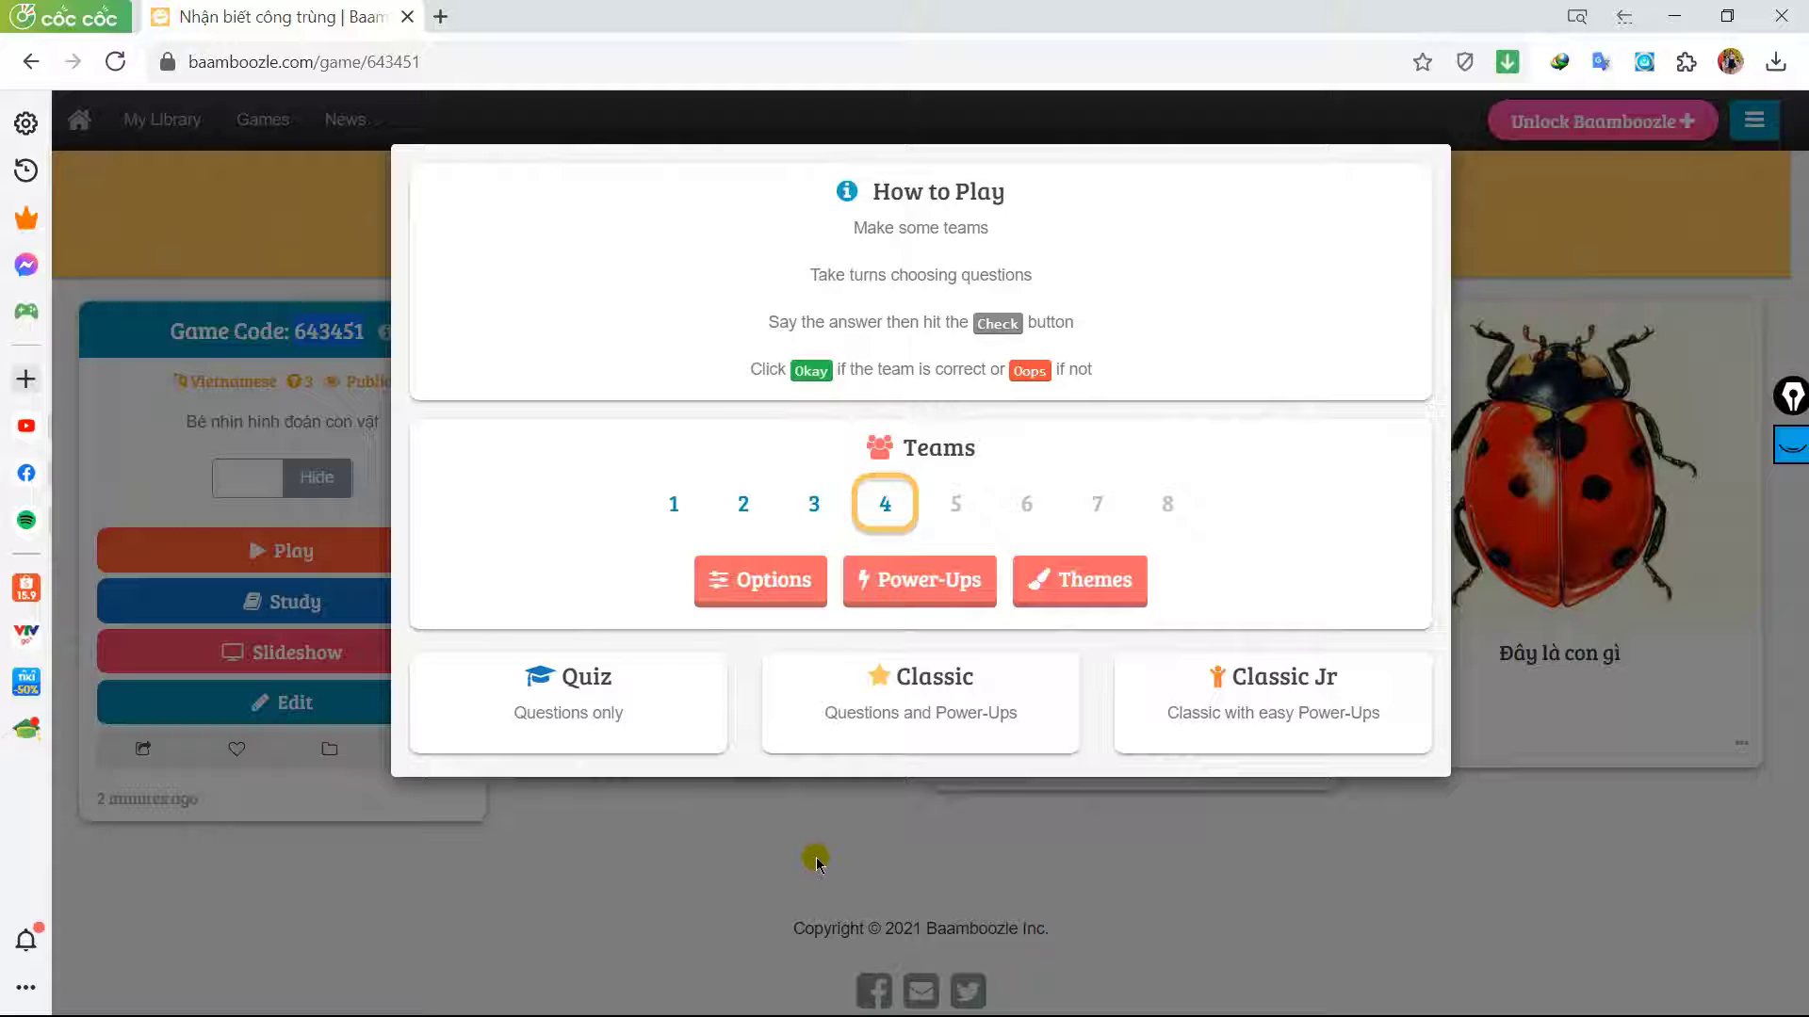
pyautogui.click(674, 504)
pyautogui.click(742, 504)
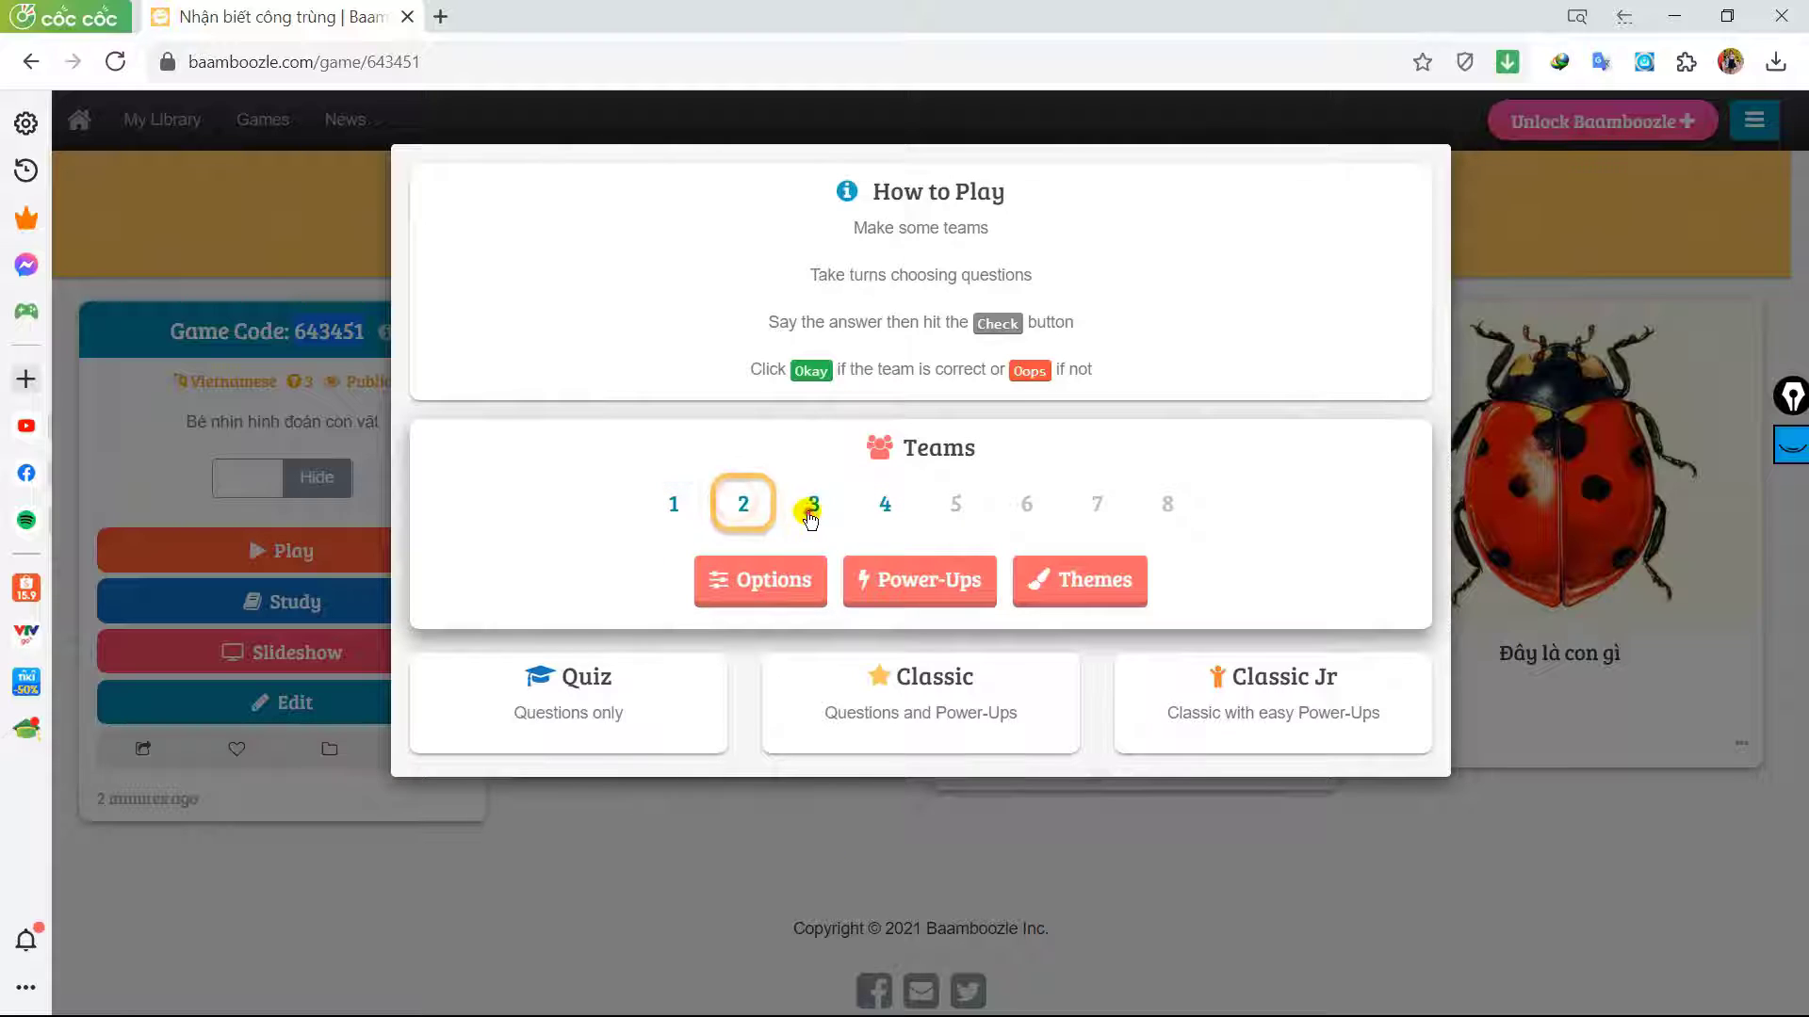
pyautogui.click(810, 513)
pyautogui.click(878, 511)
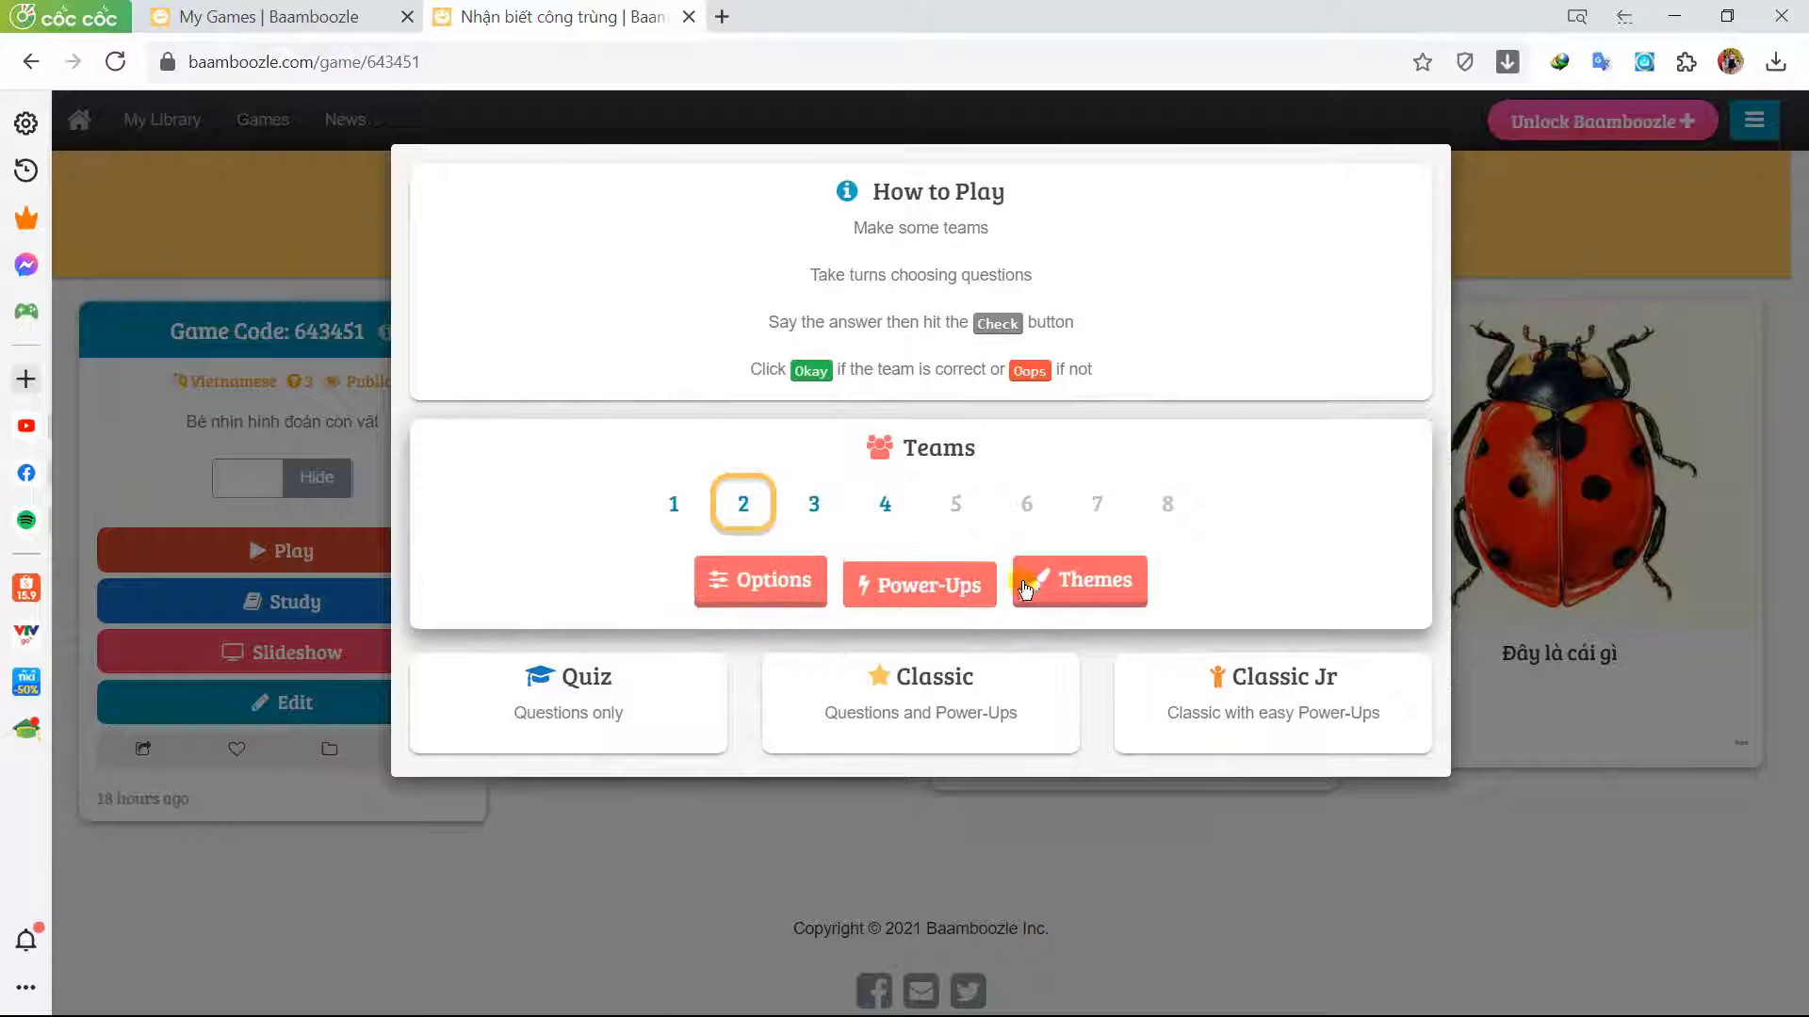
# Review the available game options and power-ups in the play setup for two teams
pyautogui.click(763, 586)
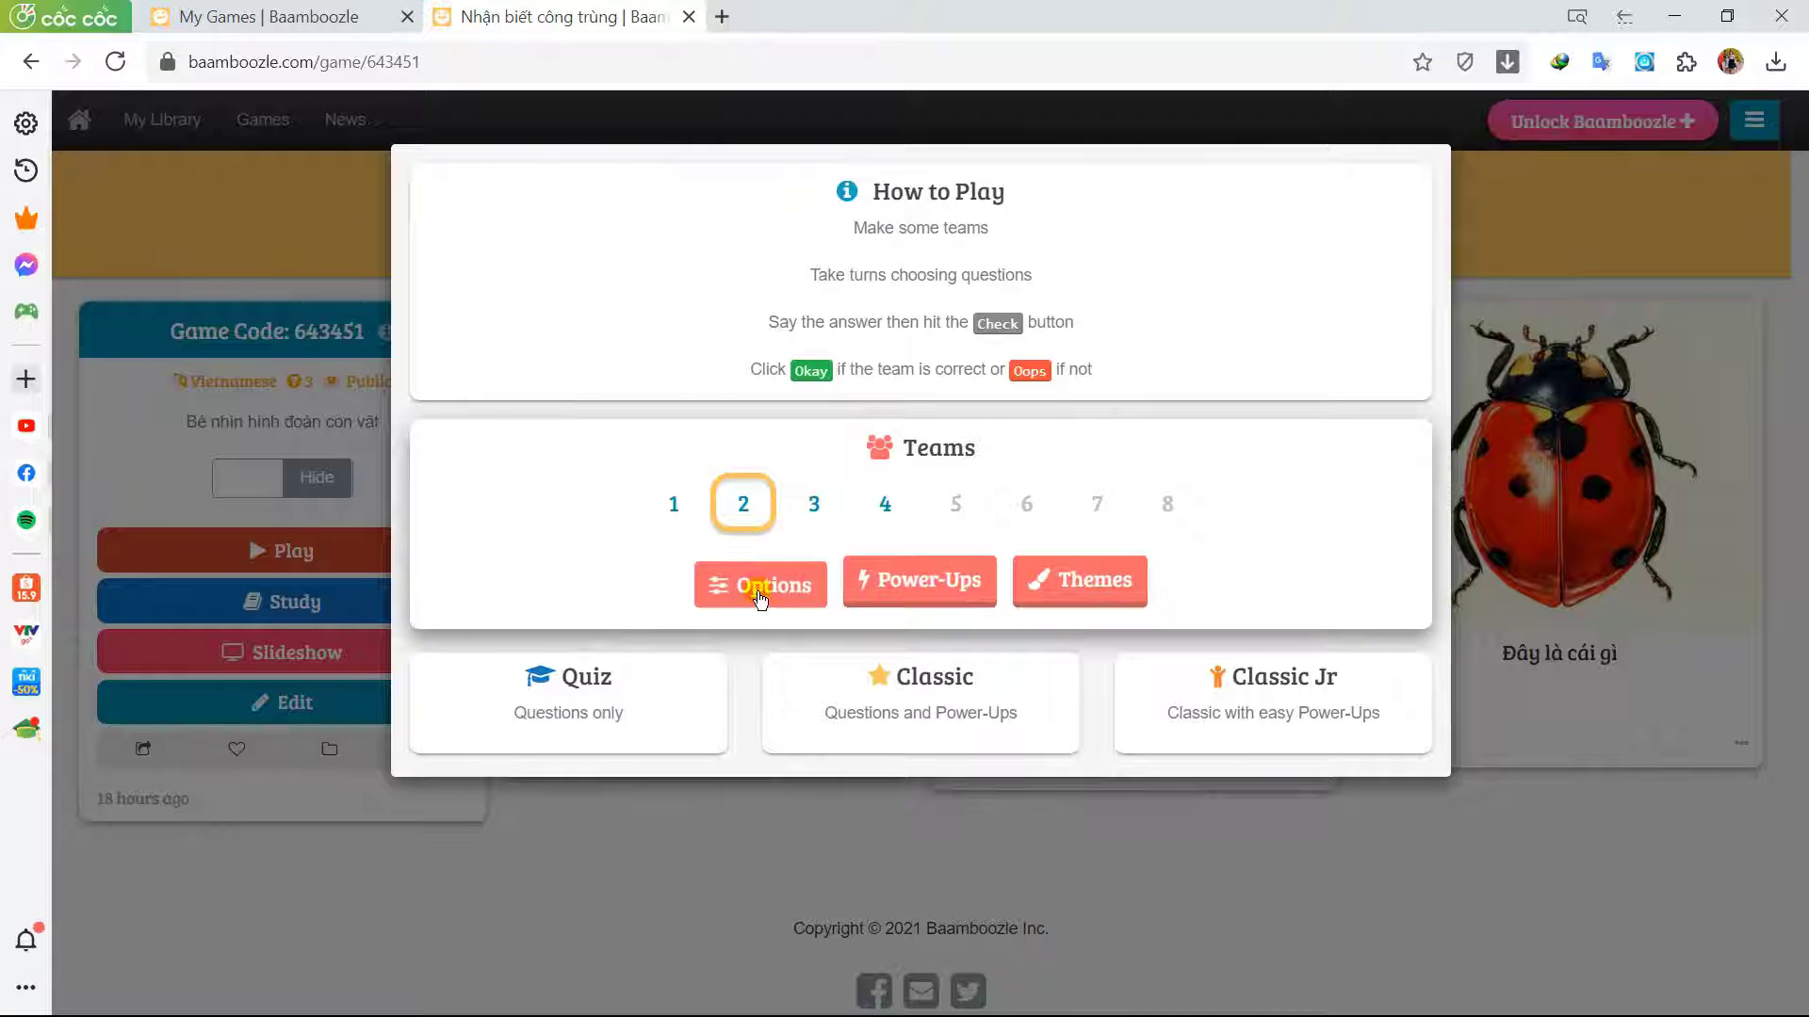
pyautogui.scroll(-3, 975, 733)
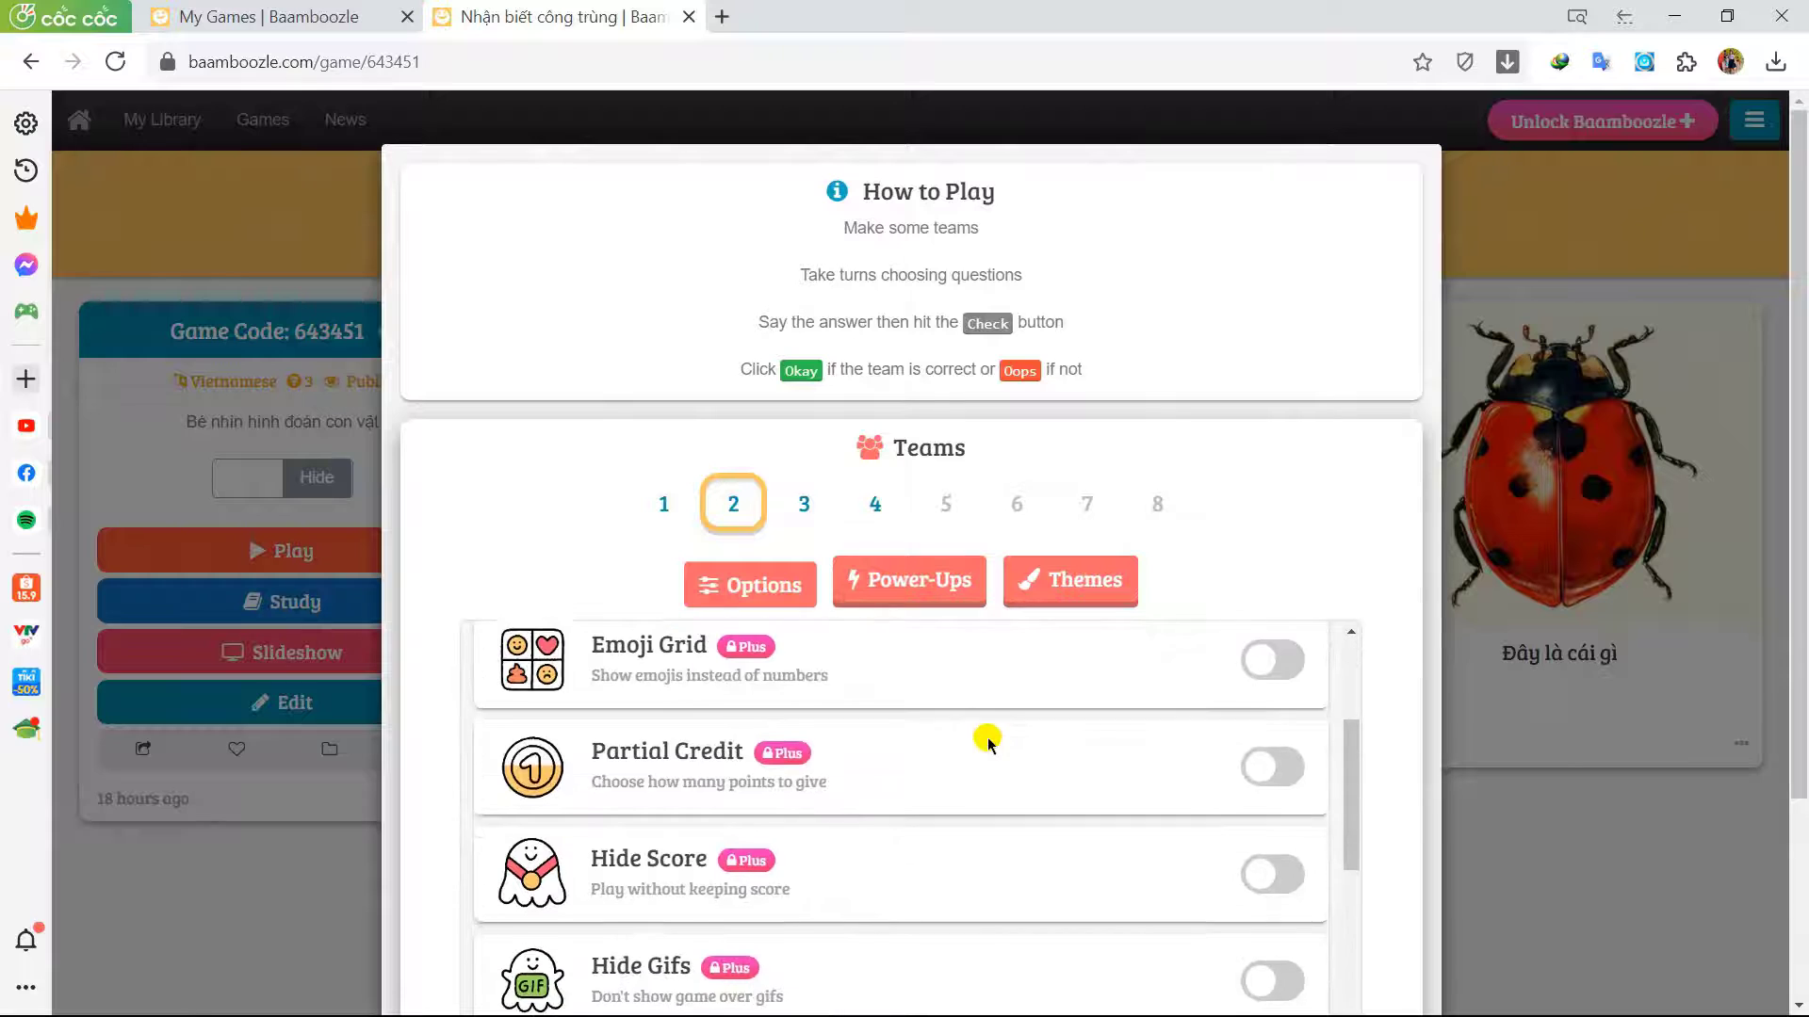
pyautogui.scroll(2, 986, 740)
pyautogui.scroll(1, 987, 740)
pyautogui.click(916, 584)
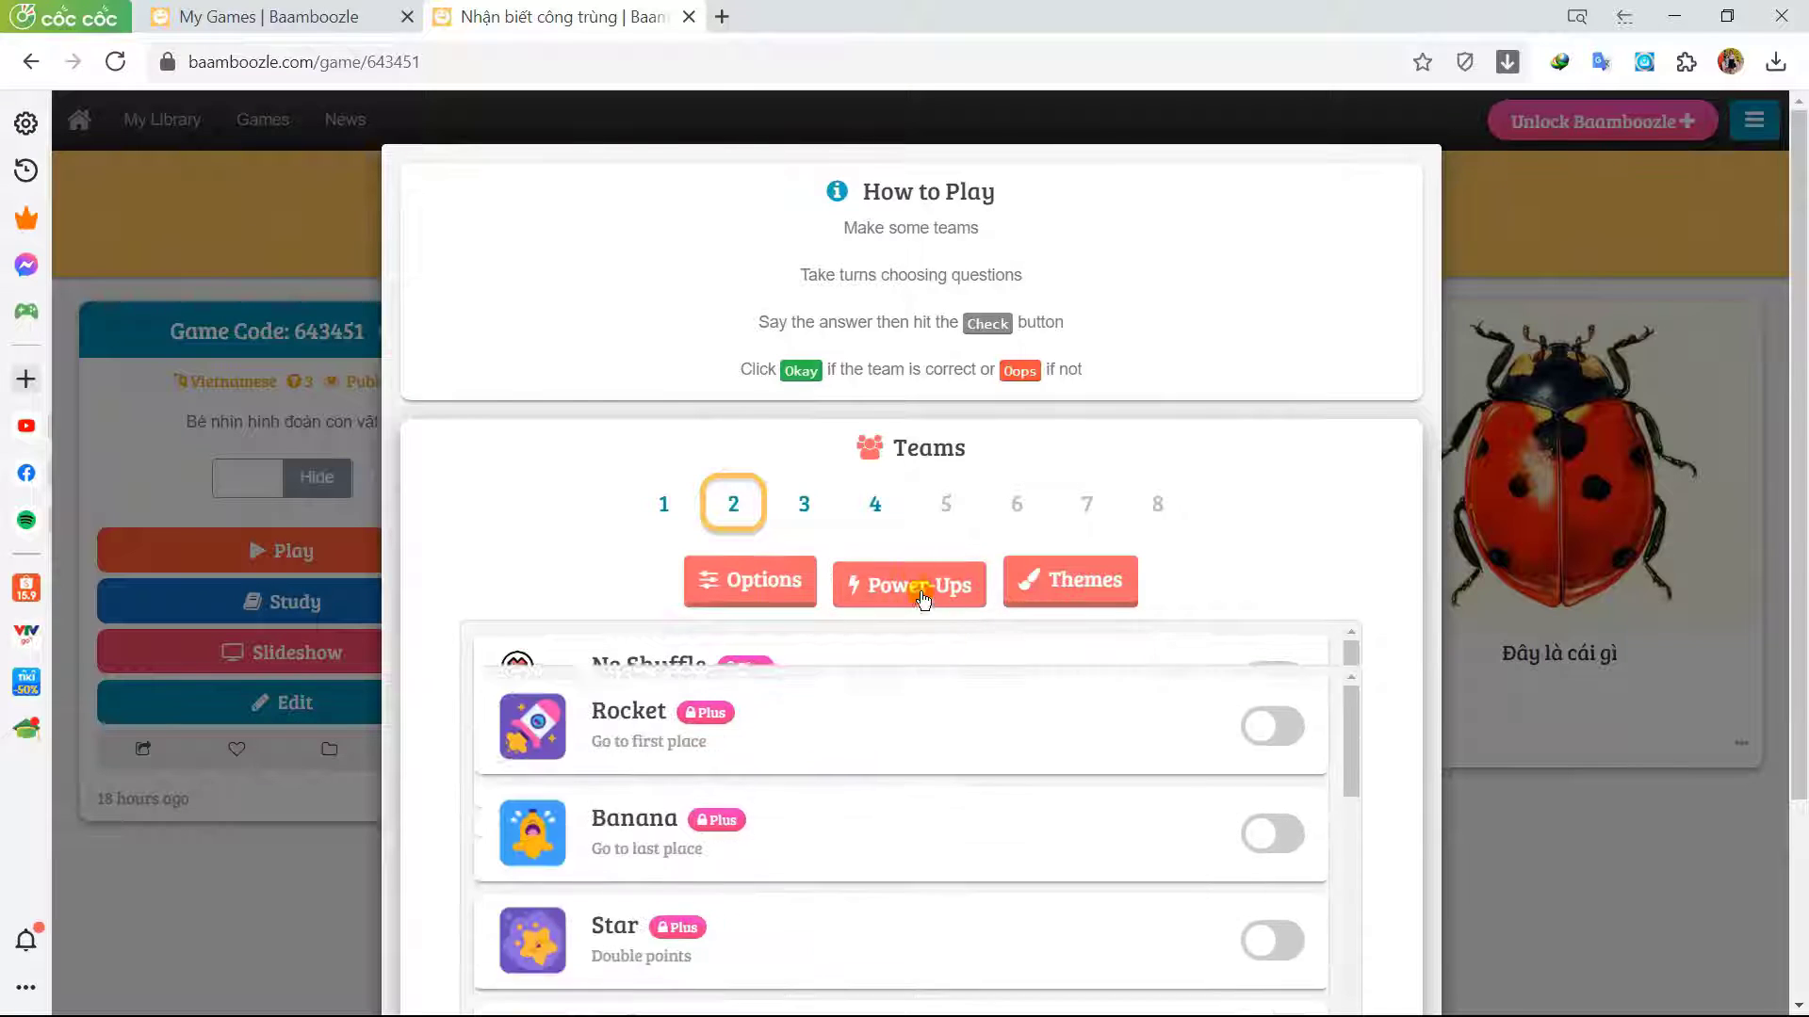
pyautogui.scroll(-2, 1126, 784)
pyautogui.scroll(2, 1118, 788)
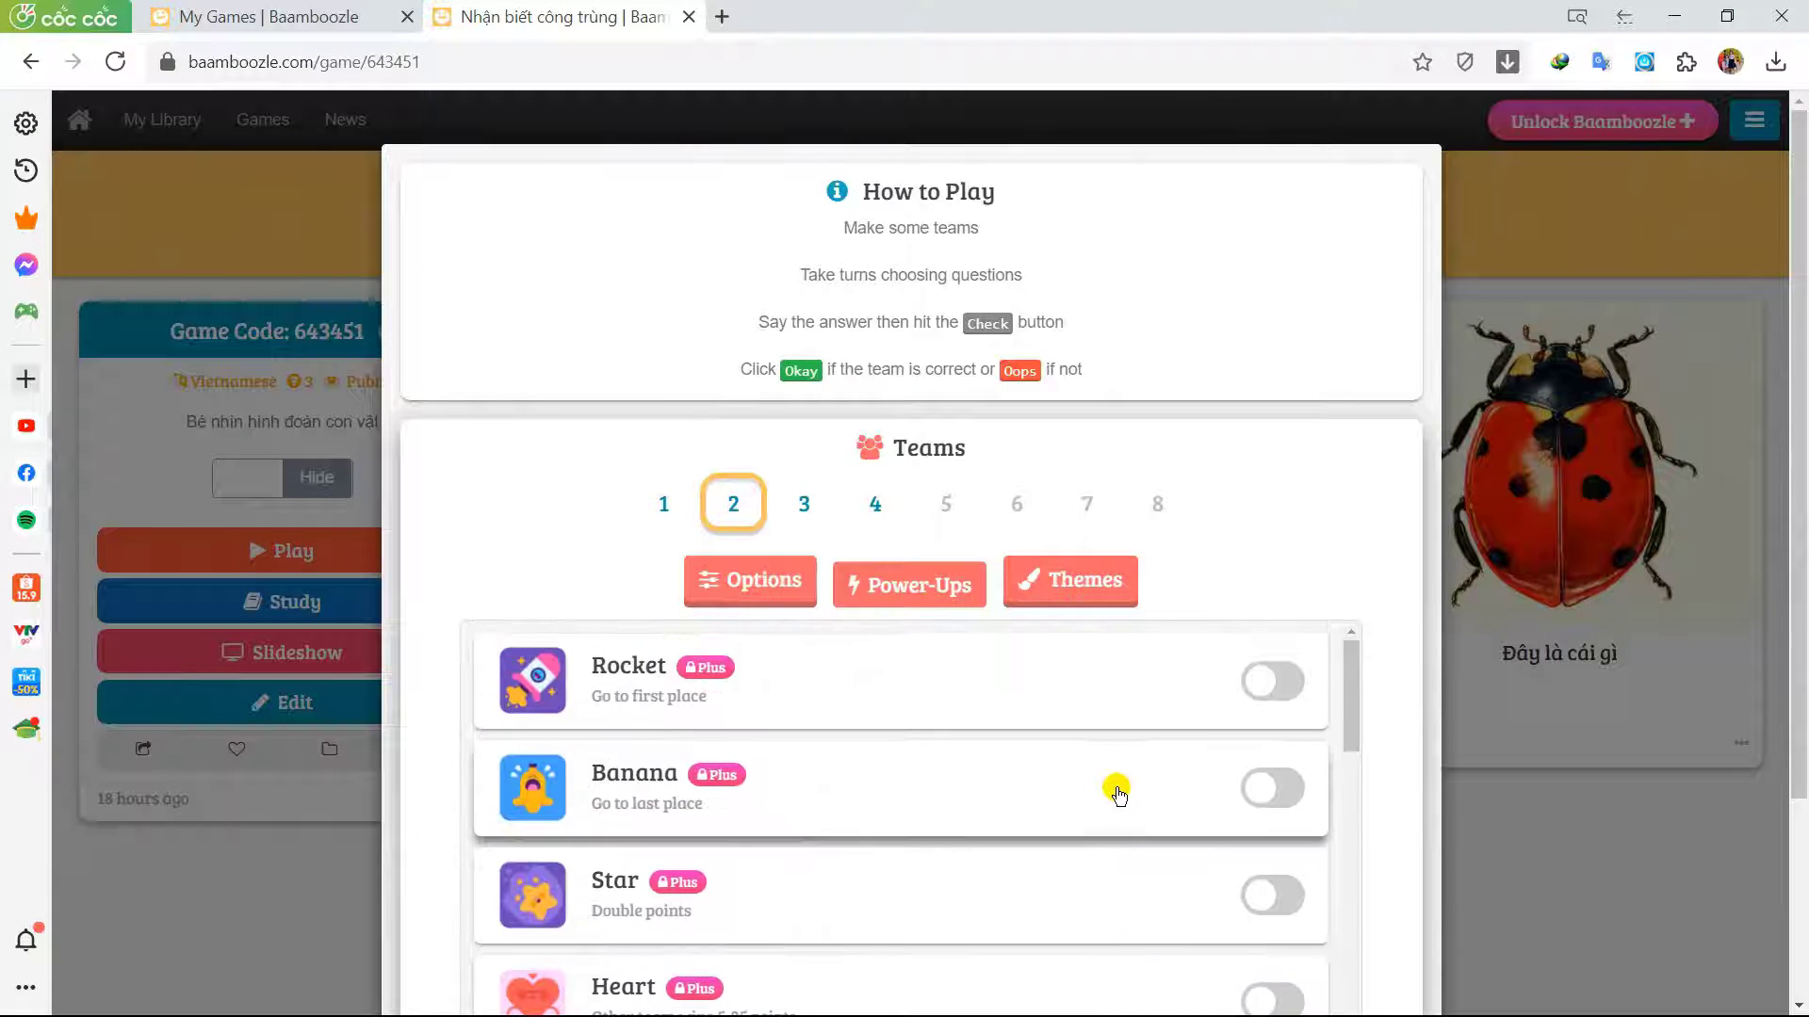
# Compare the full list of Plus-only game options with the power-ups, alternating between the two lists
pyautogui.click(767, 580)
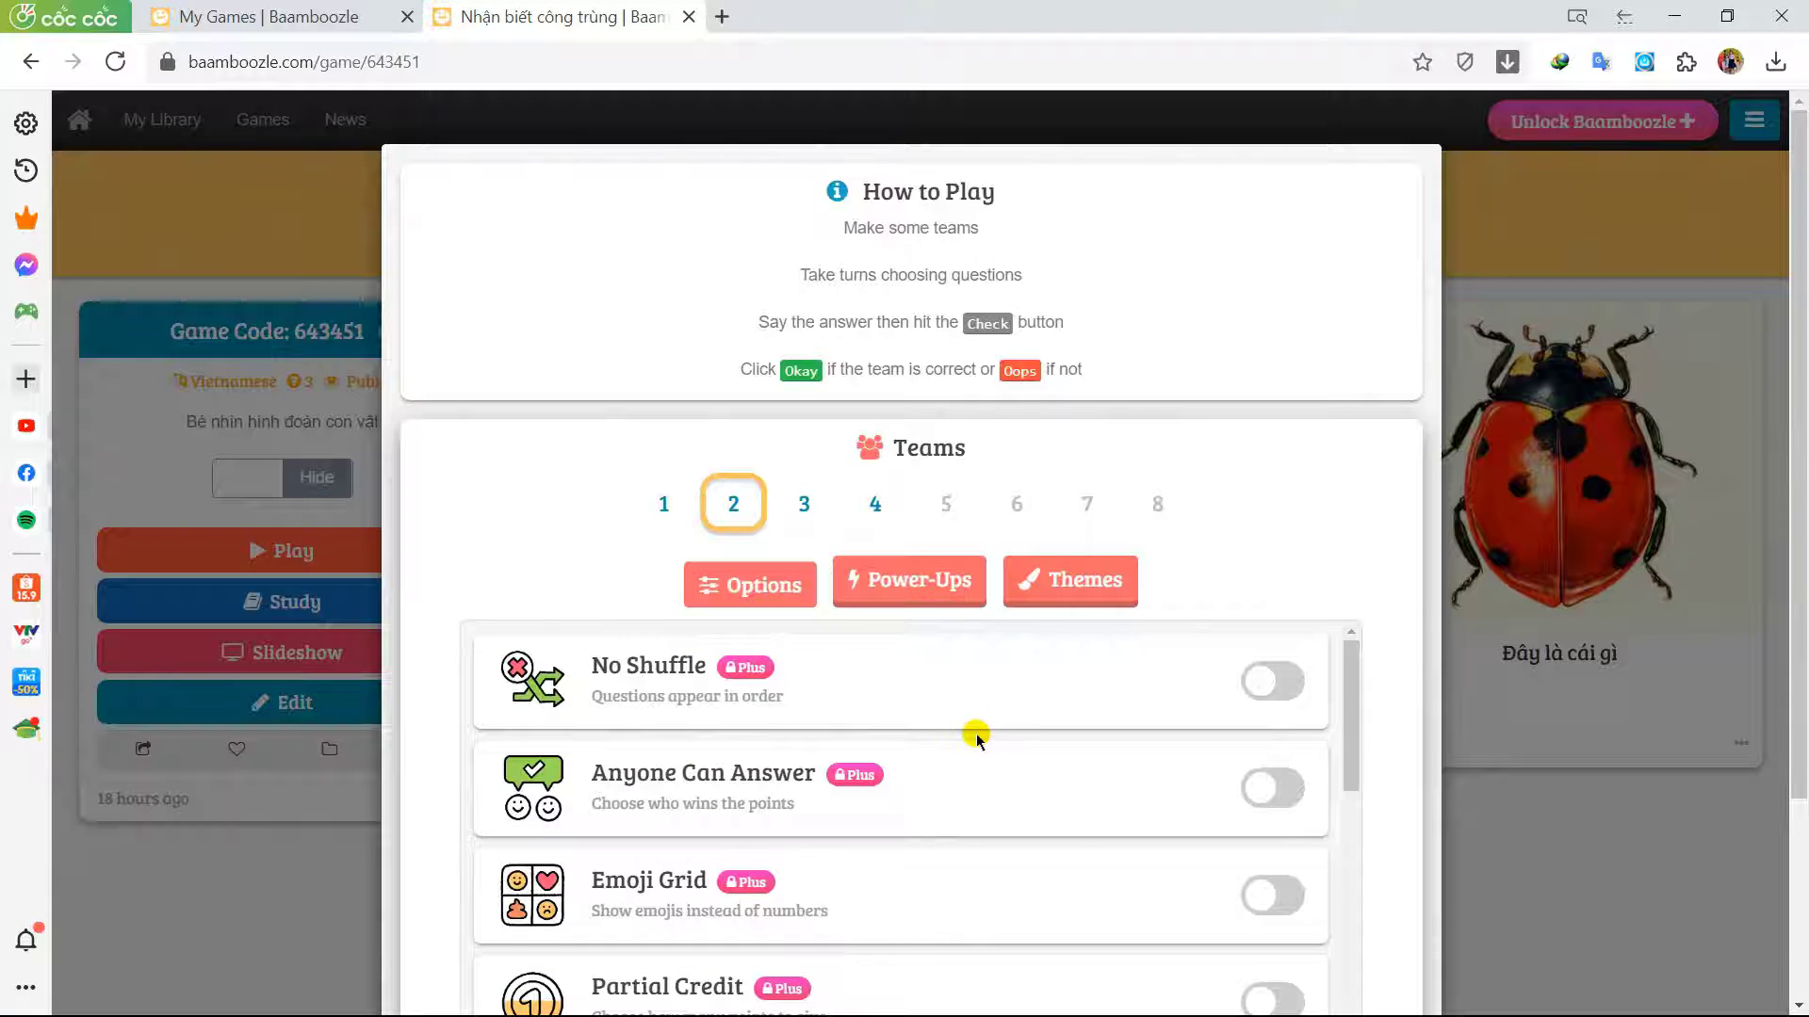
pyautogui.scroll(-5, 978, 744)
pyautogui.scroll(5, 980, 752)
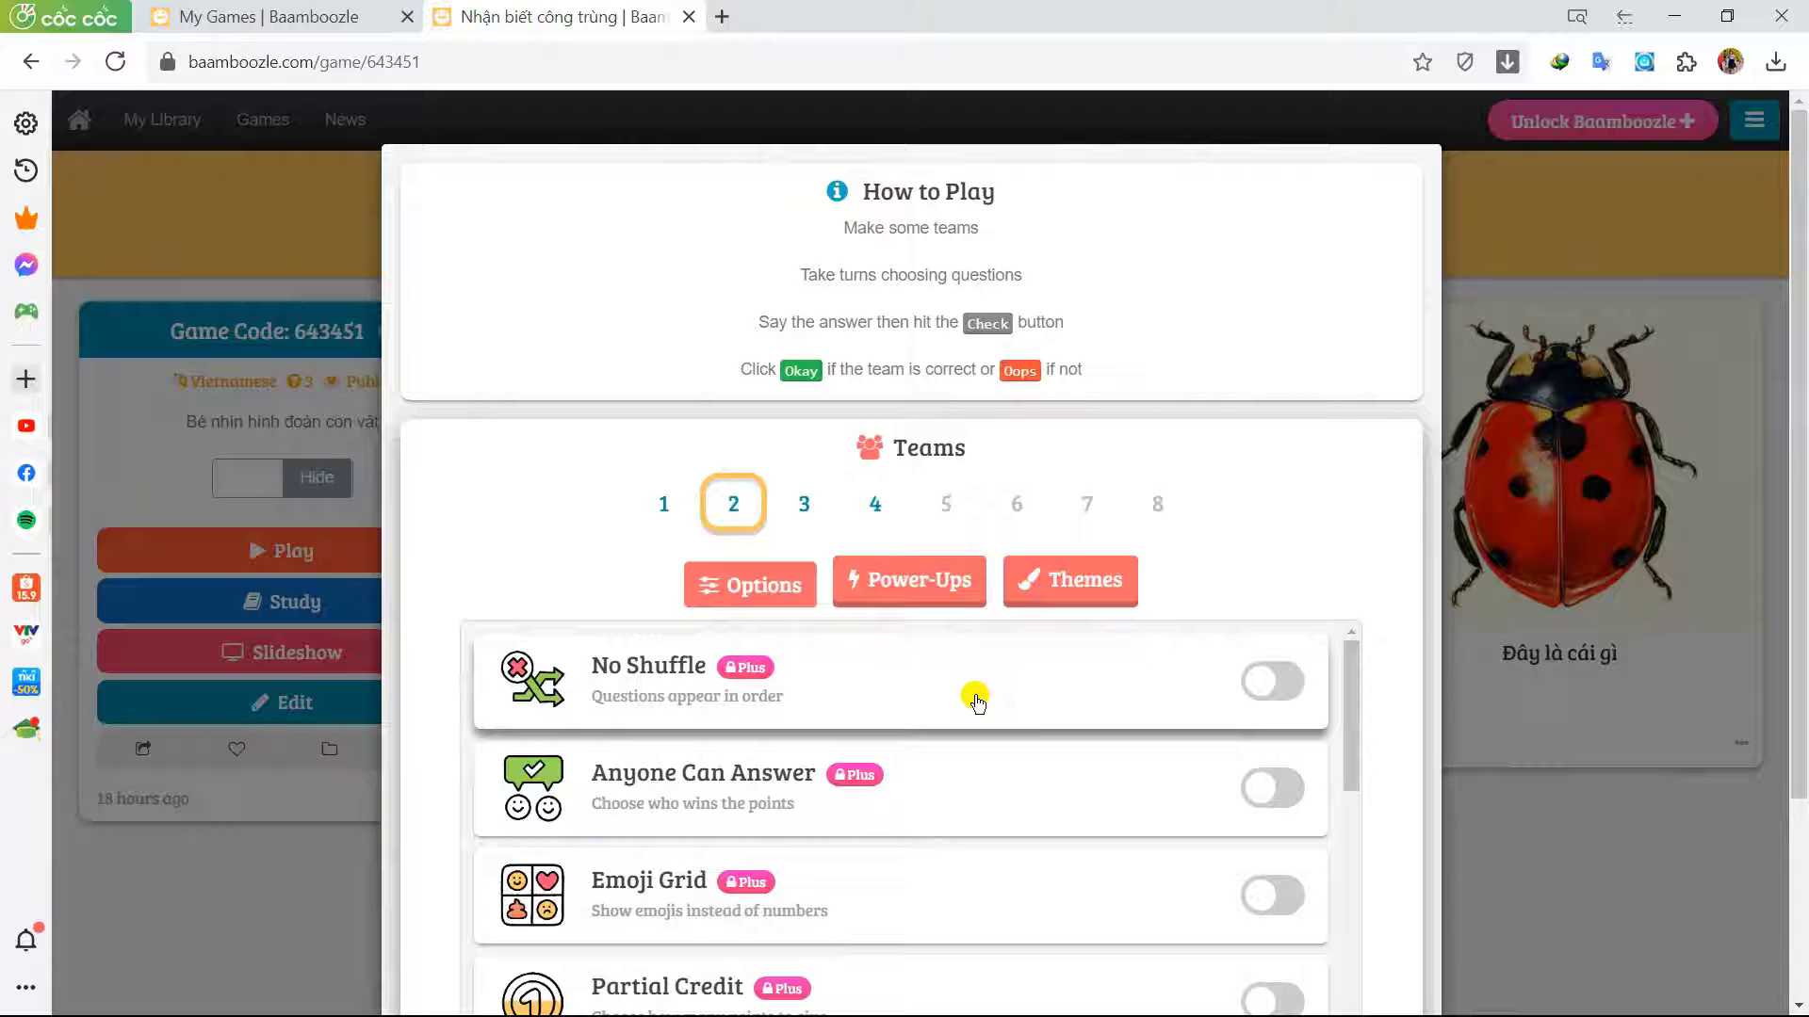
pyautogui.click(852, 589)
pyautogui.click(791, 584)
pyautogui.click(865, 589)
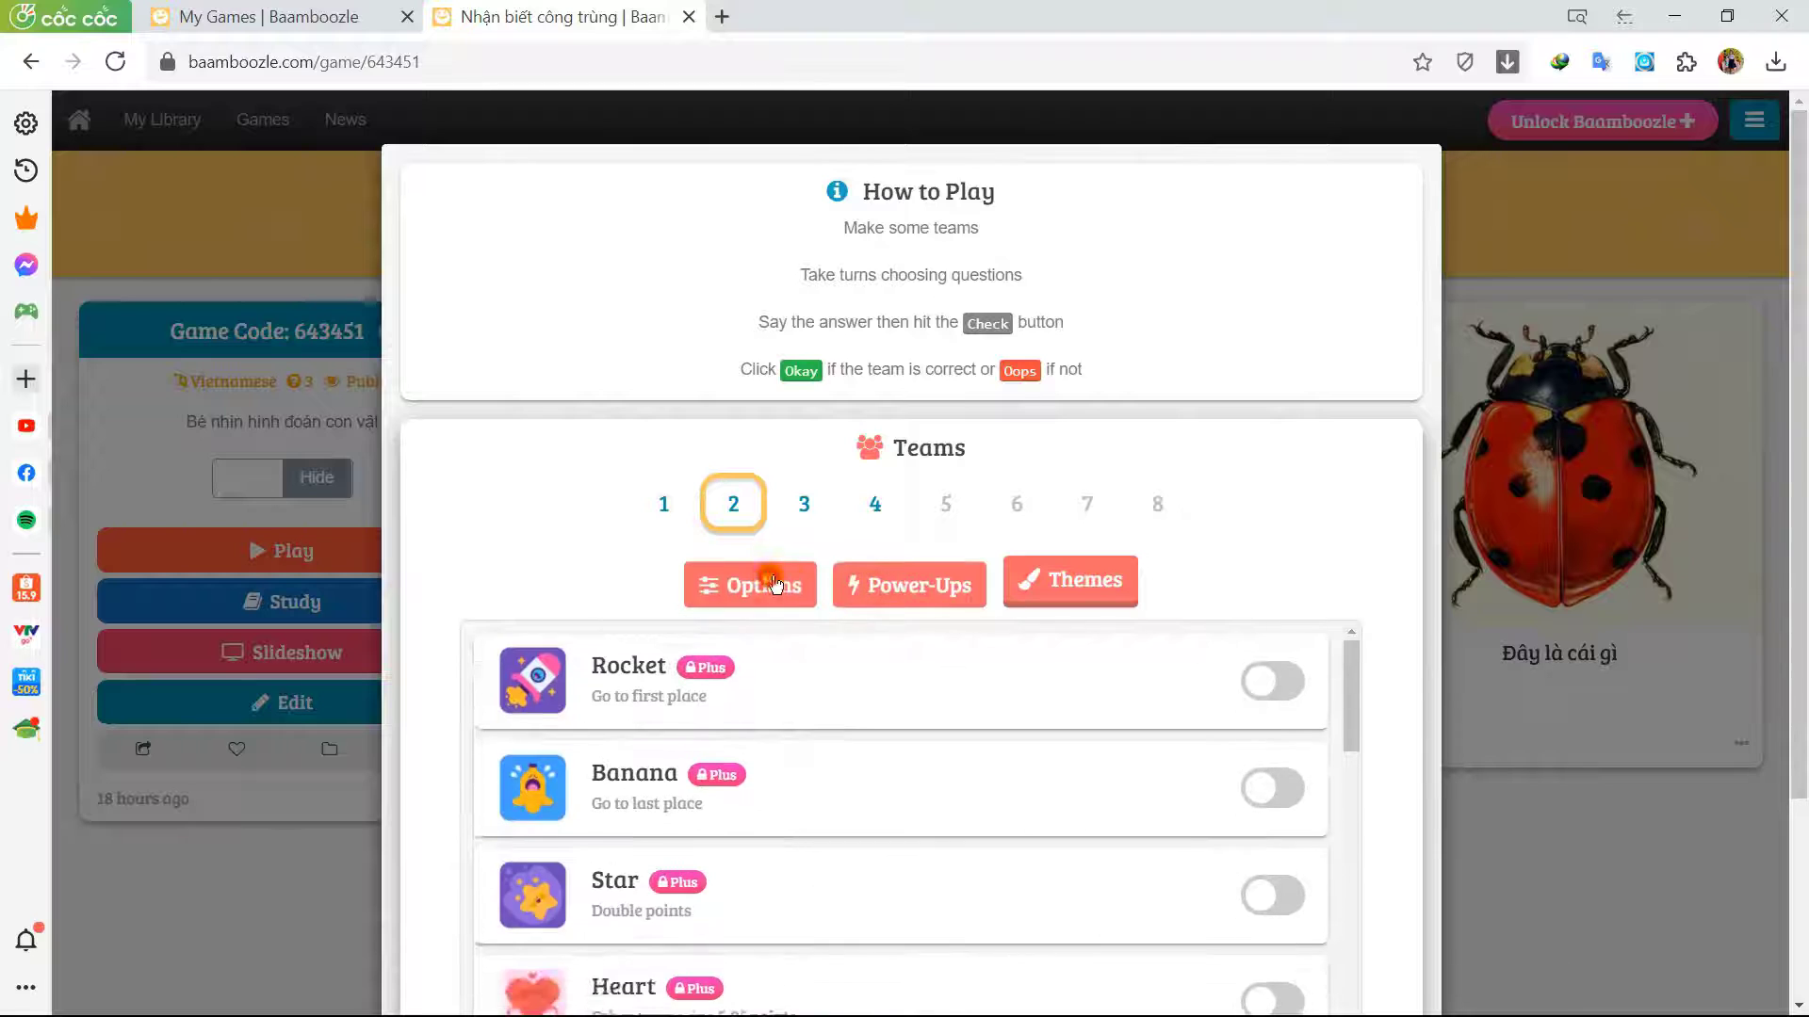
pyautogui.click(767, 583)
pyautogui.click(862, 588)
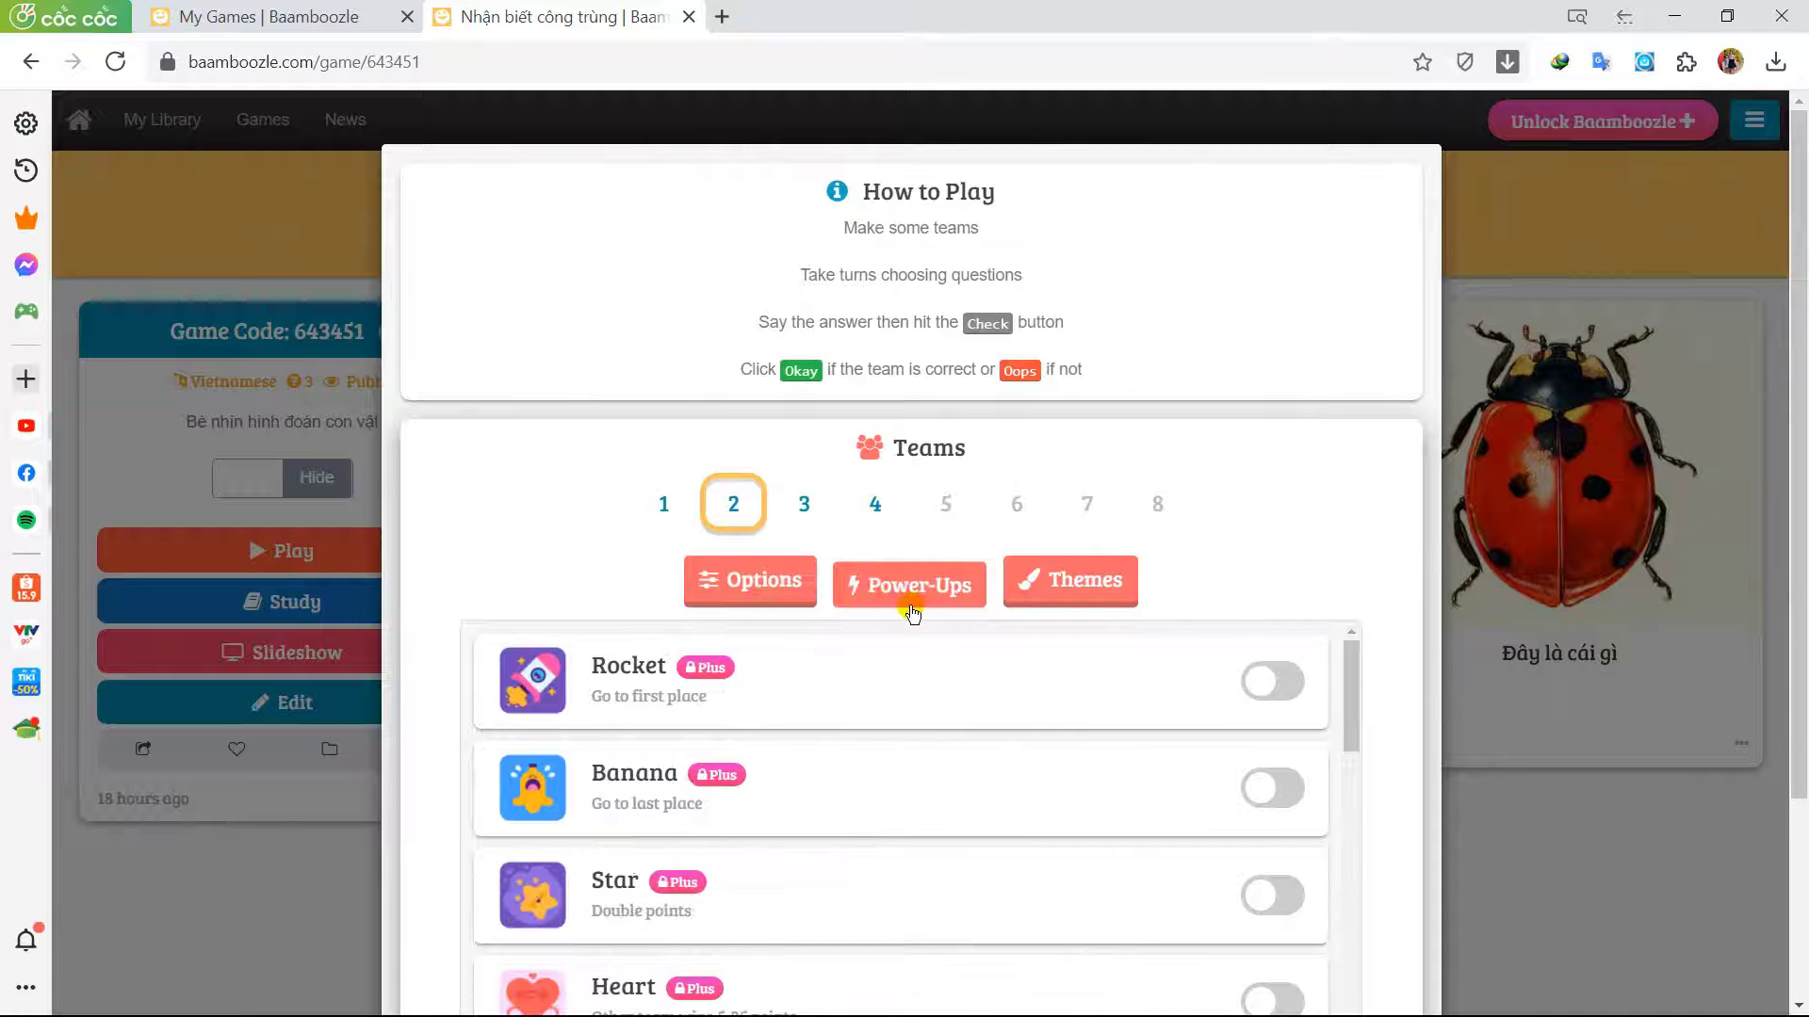
pyautogui.click(767, 589)
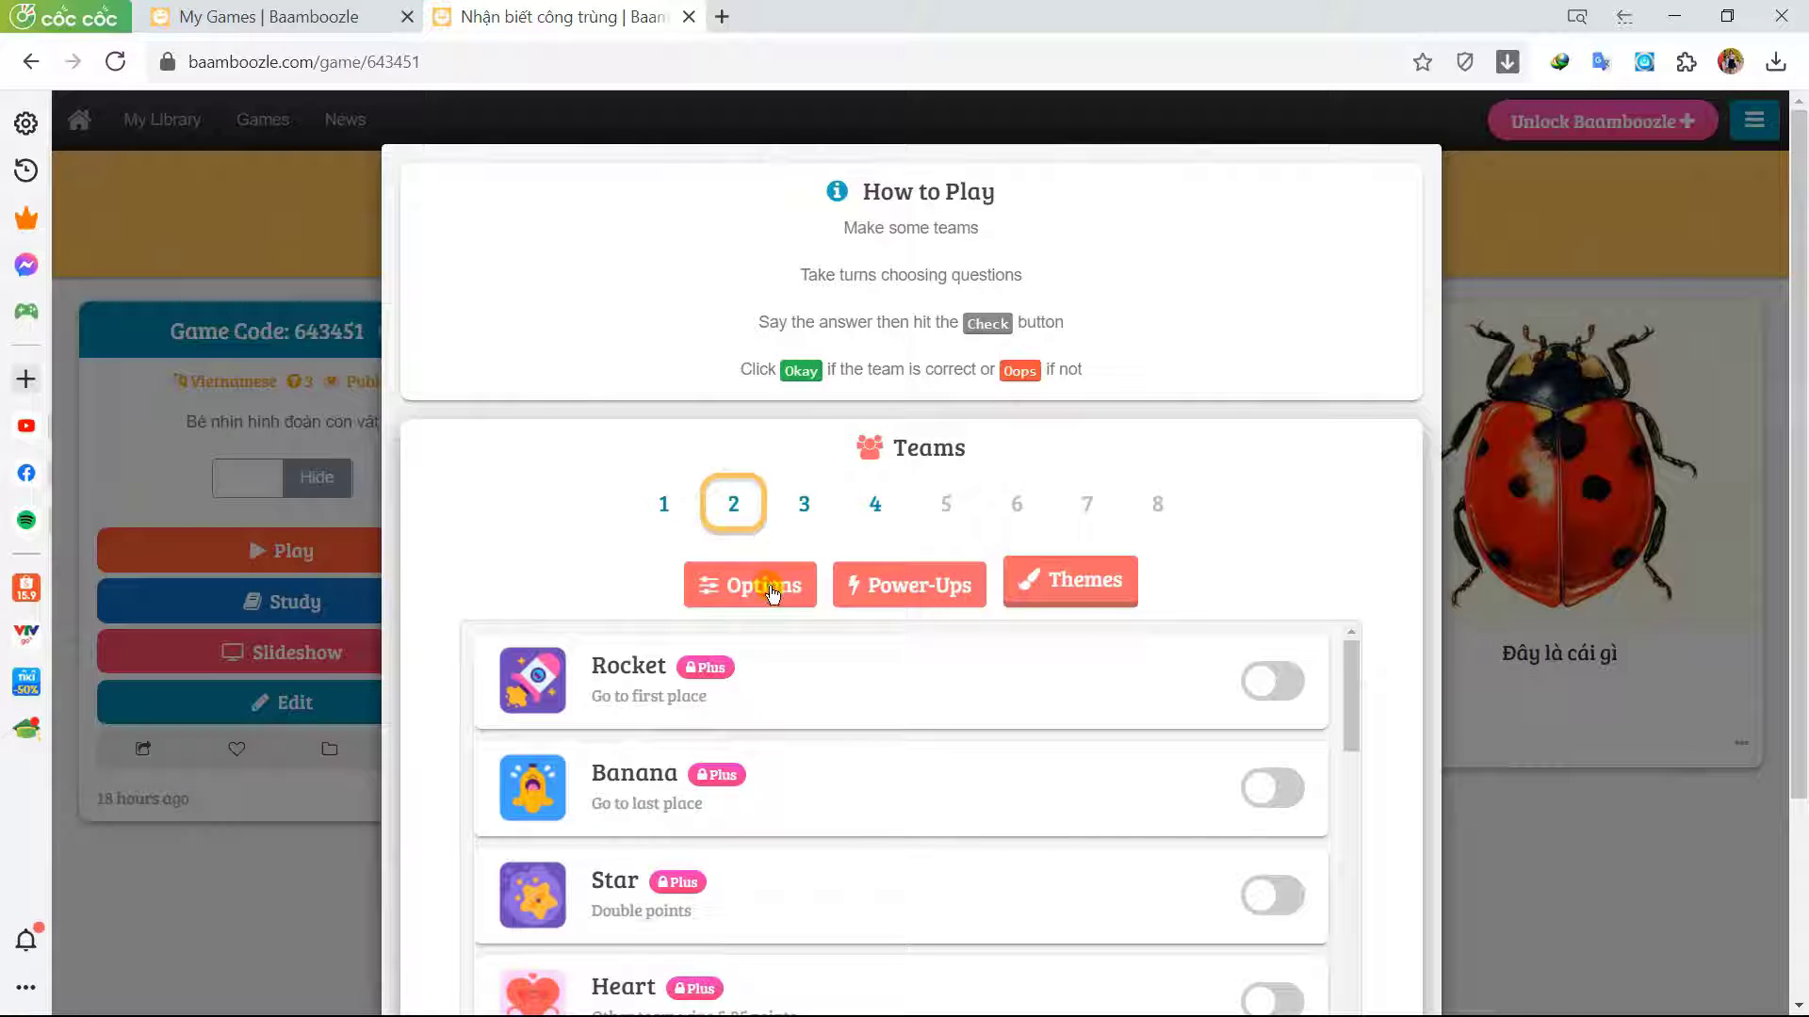
pyautogui.click(788, 592)
pyautogui.click(861, 586)
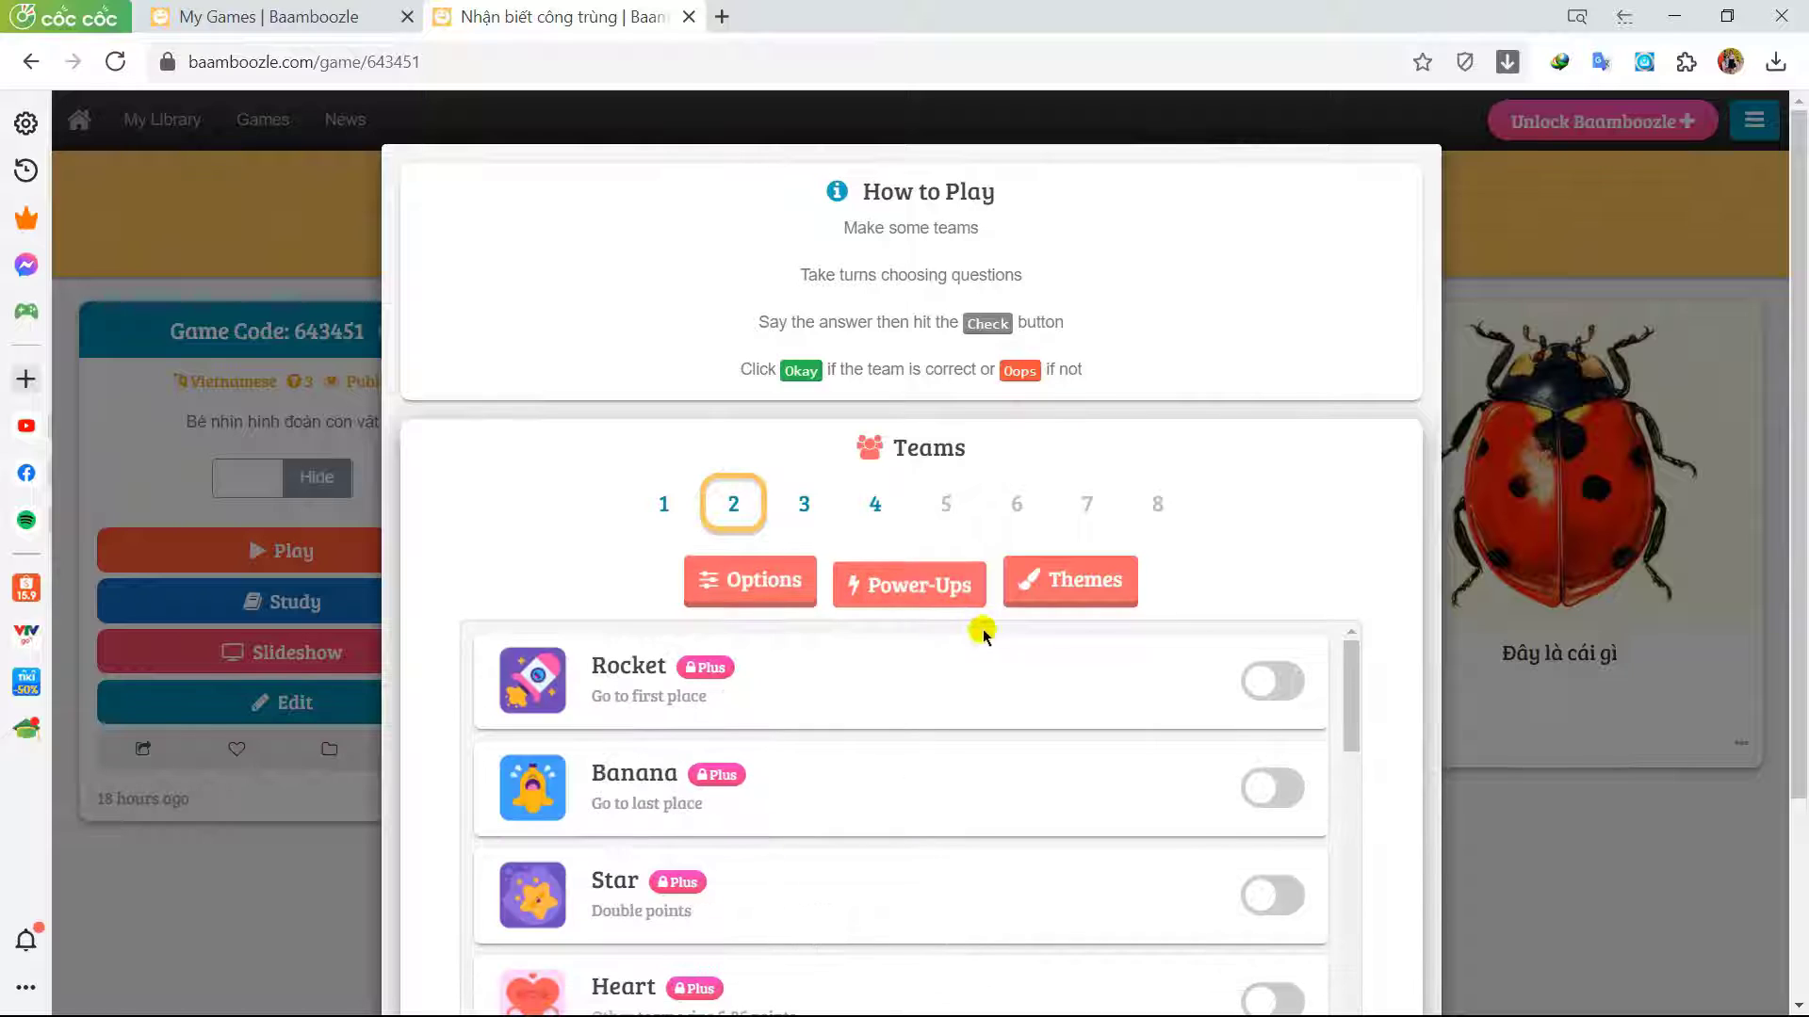
# Turn on the Dogs theme and start the game in Classic mode with two teams
pyautogui.click(1081, 589)
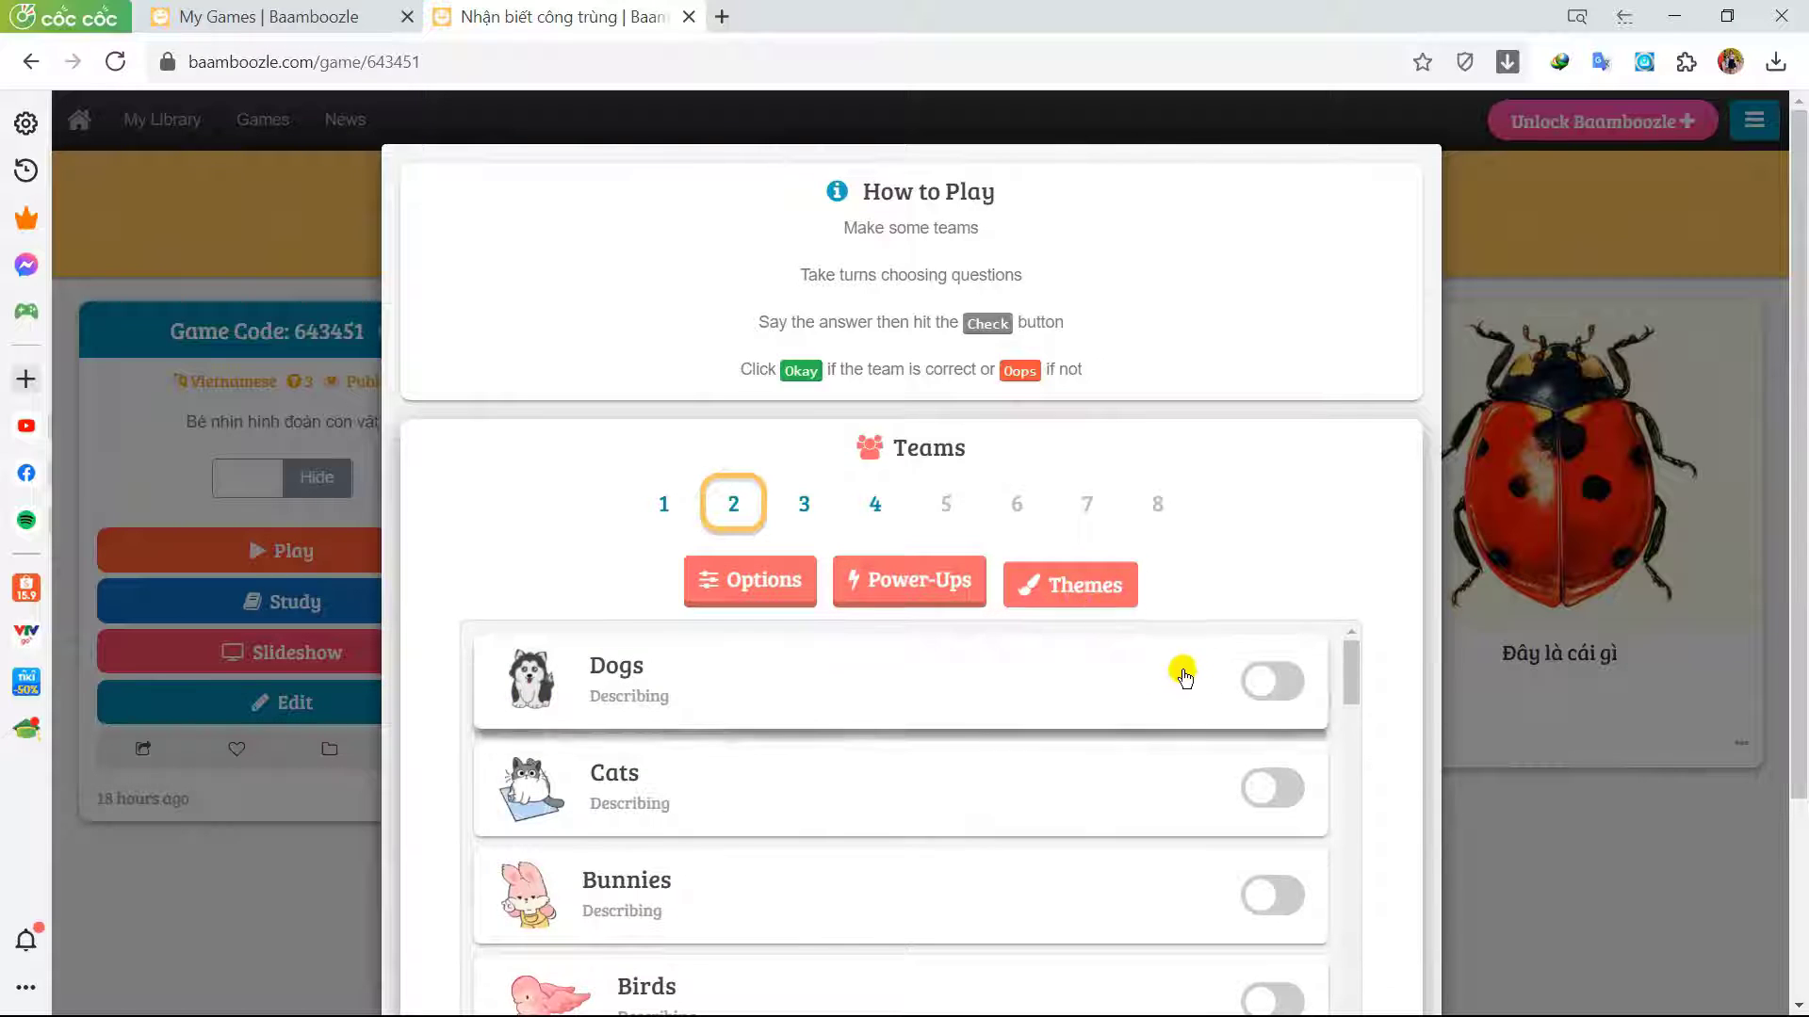
pyautogui.click(1293, 682)
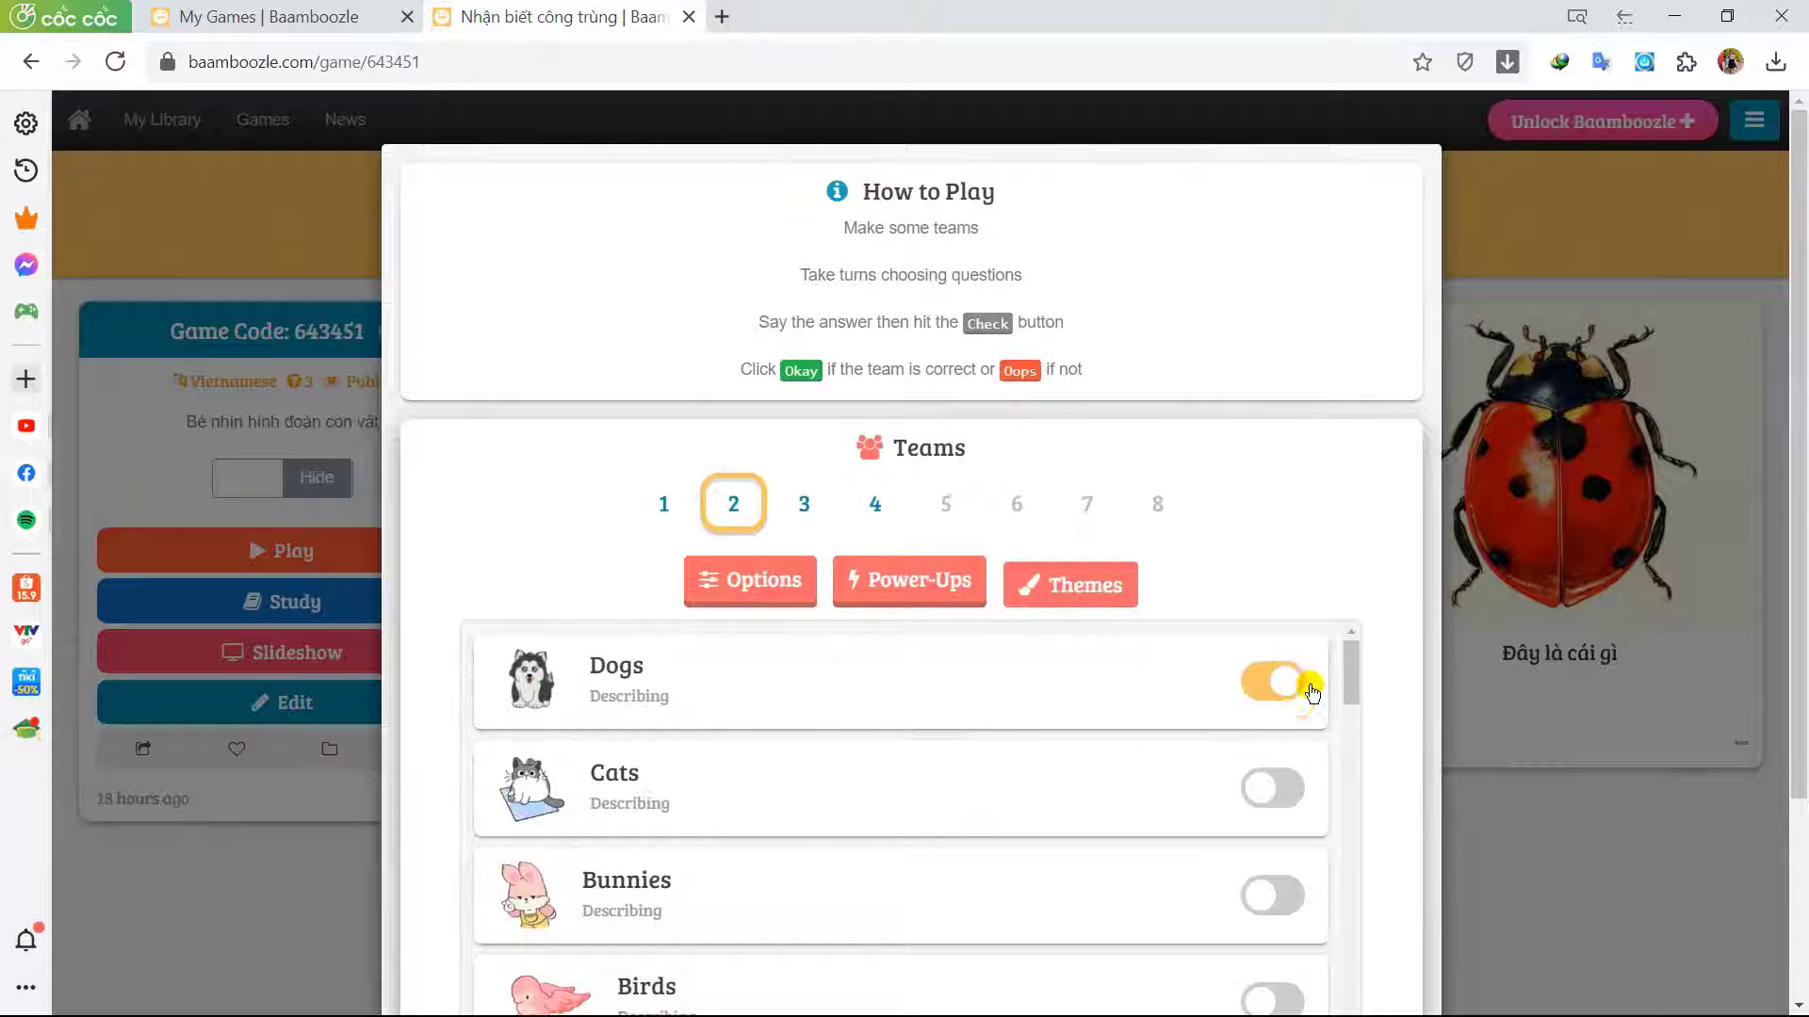
pyautogui.scroll(-3, 1396, 780)
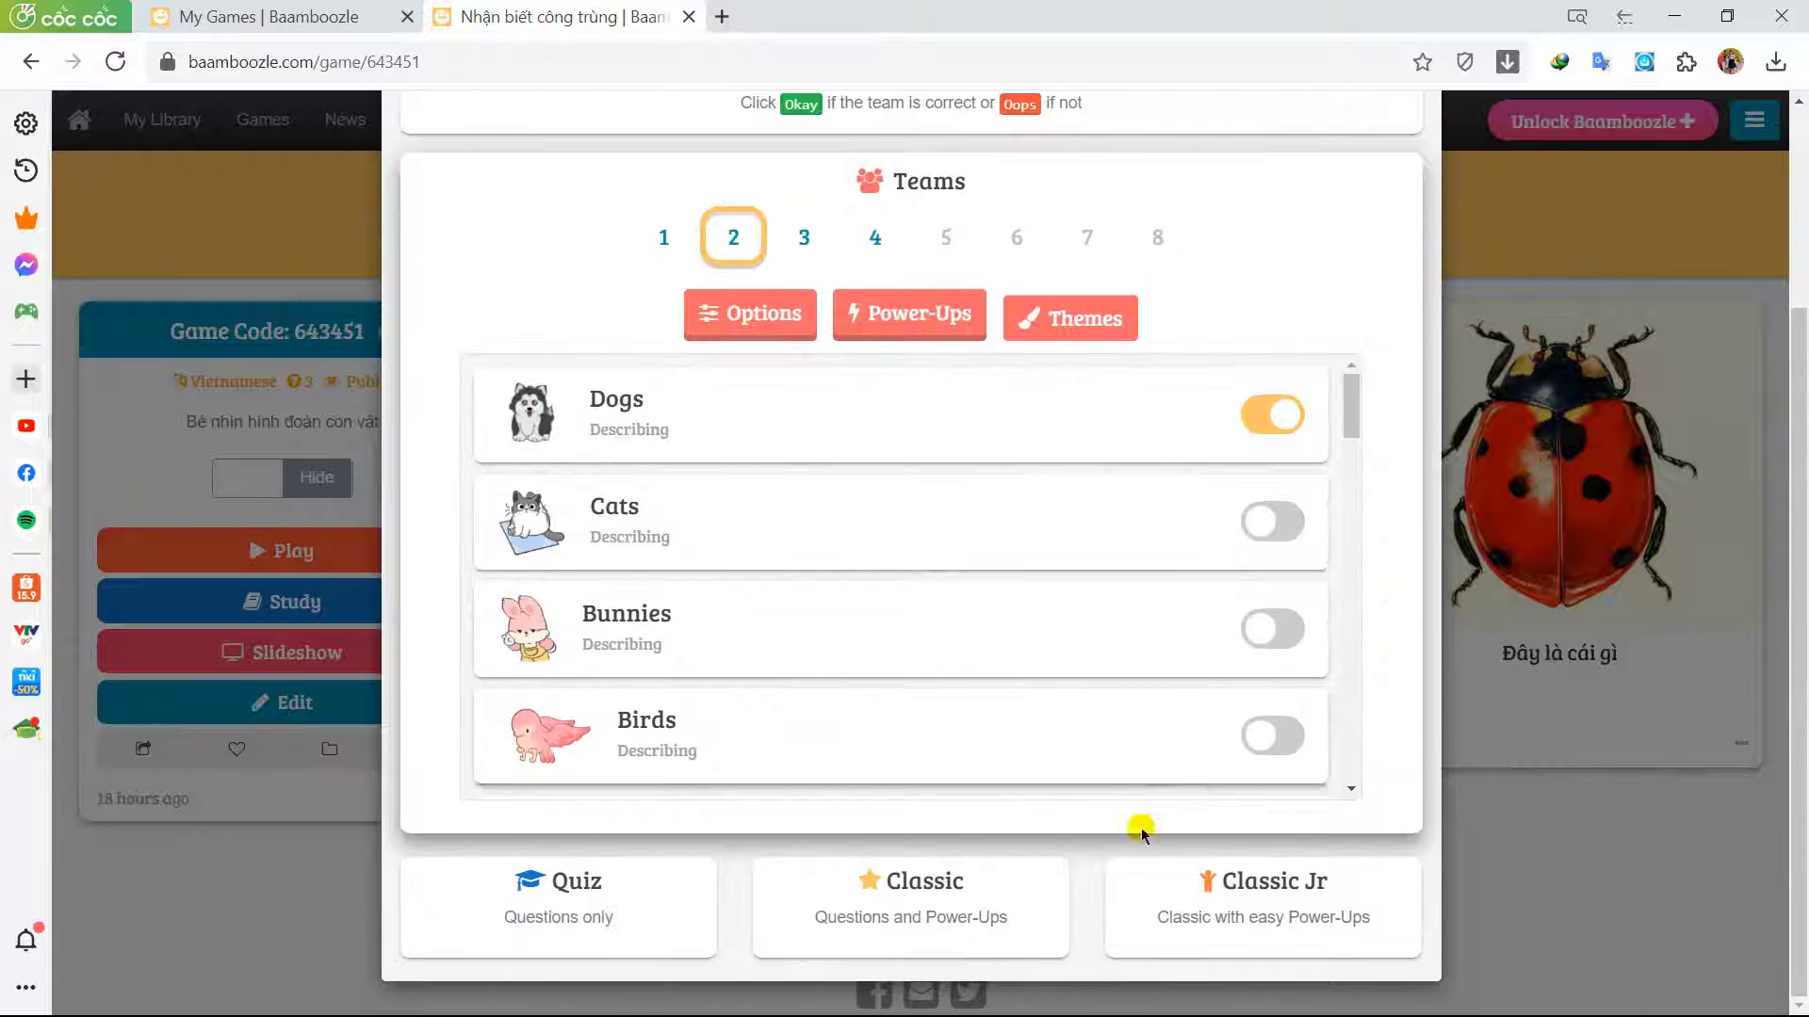
pyautogui.click(945, 880)
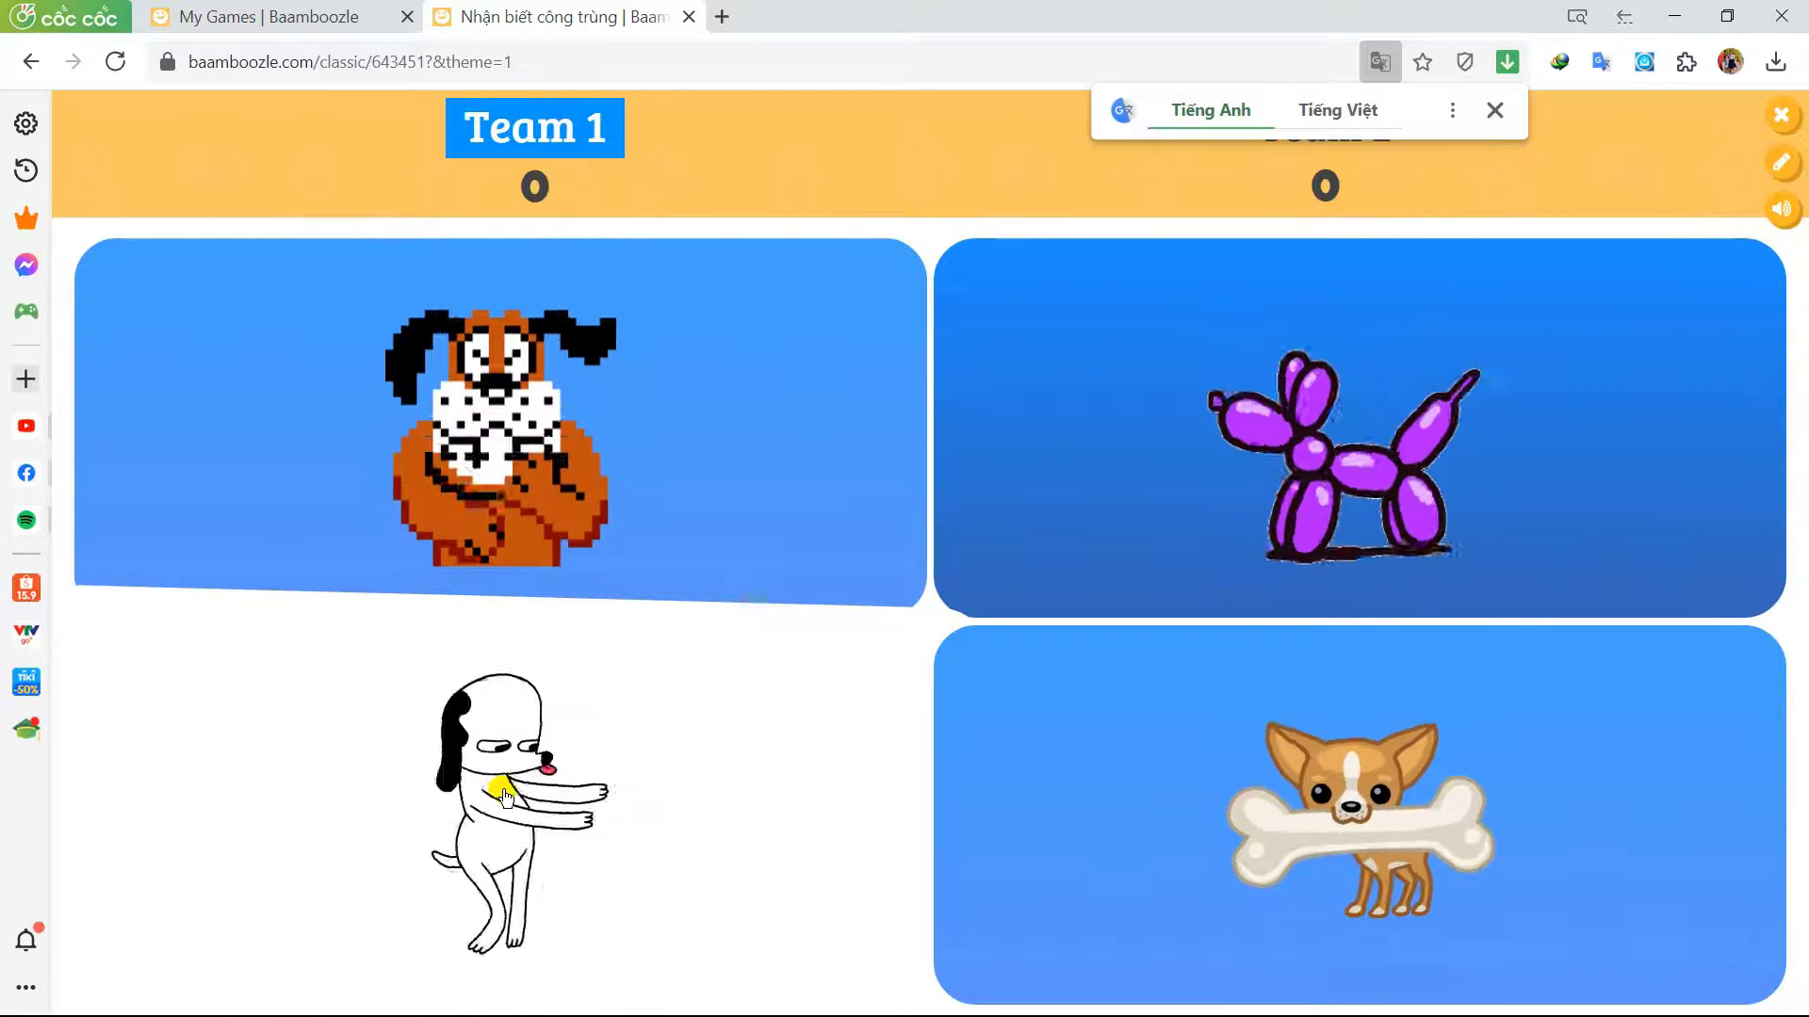
# Open the white dog tile's question, examine the team name editor without changing it, and exit the game
pyautogui.click(533, 784)
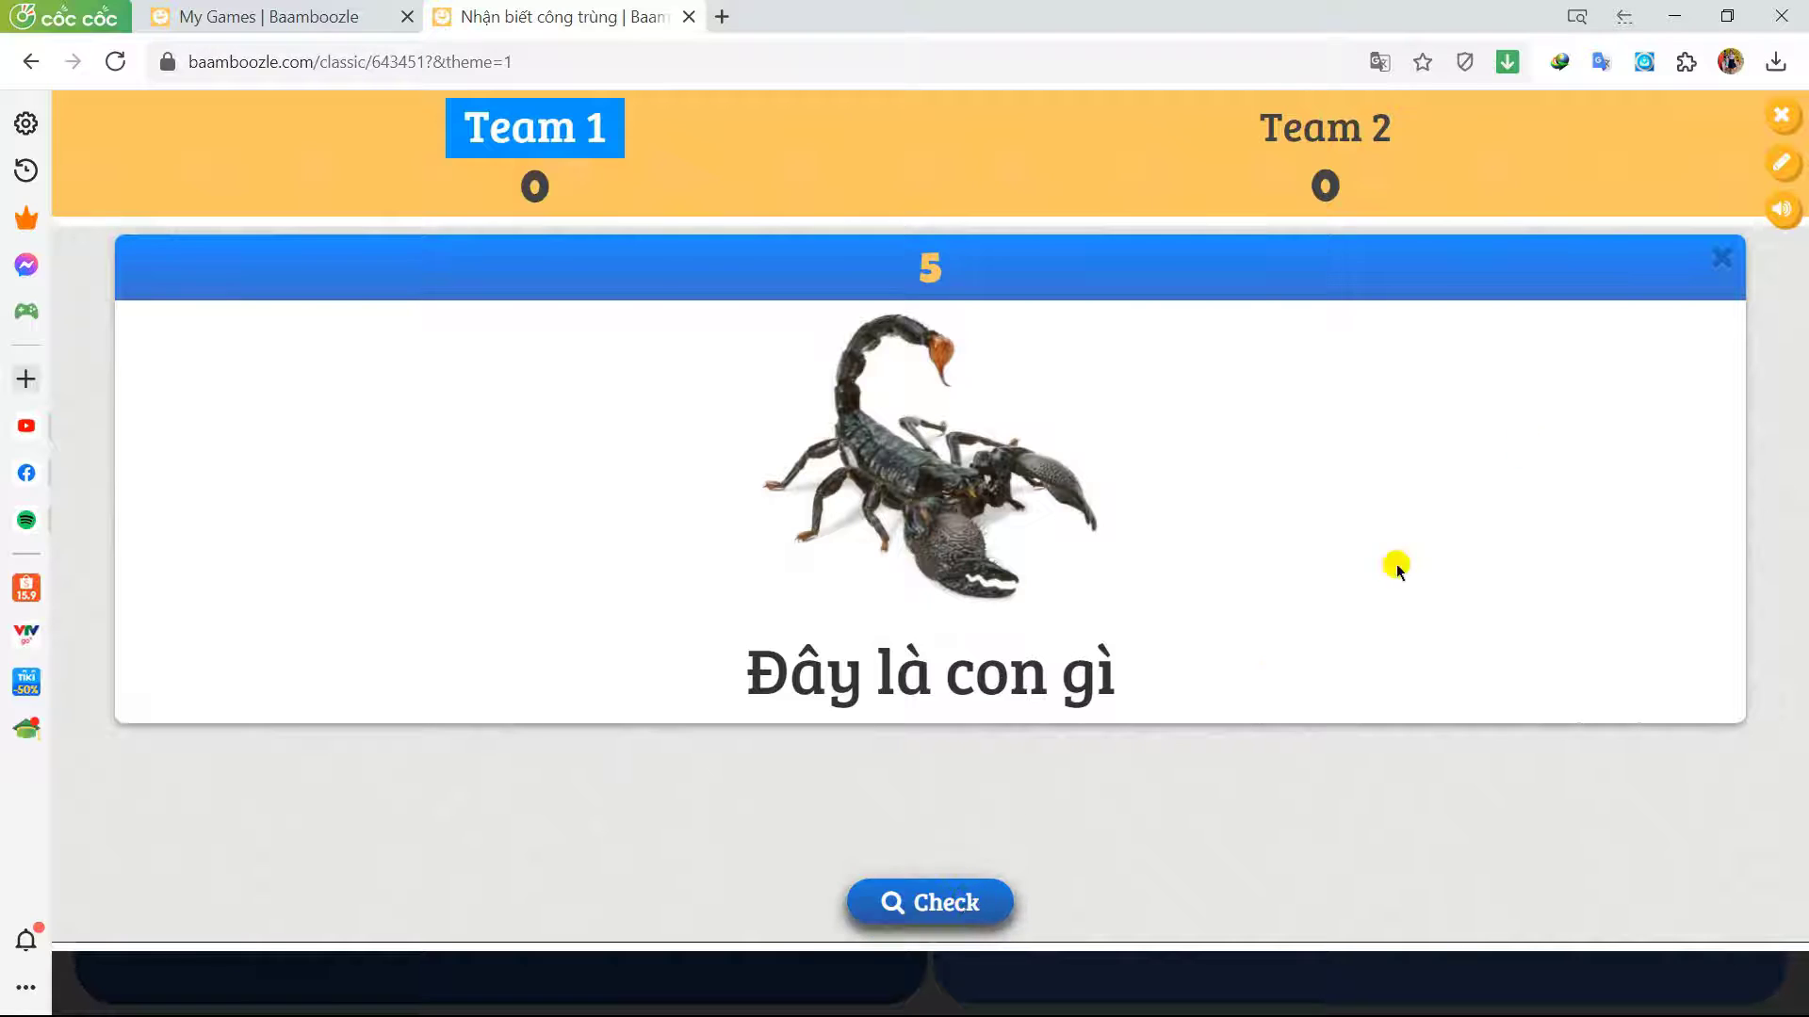
pyautogui.click(1784, 165)
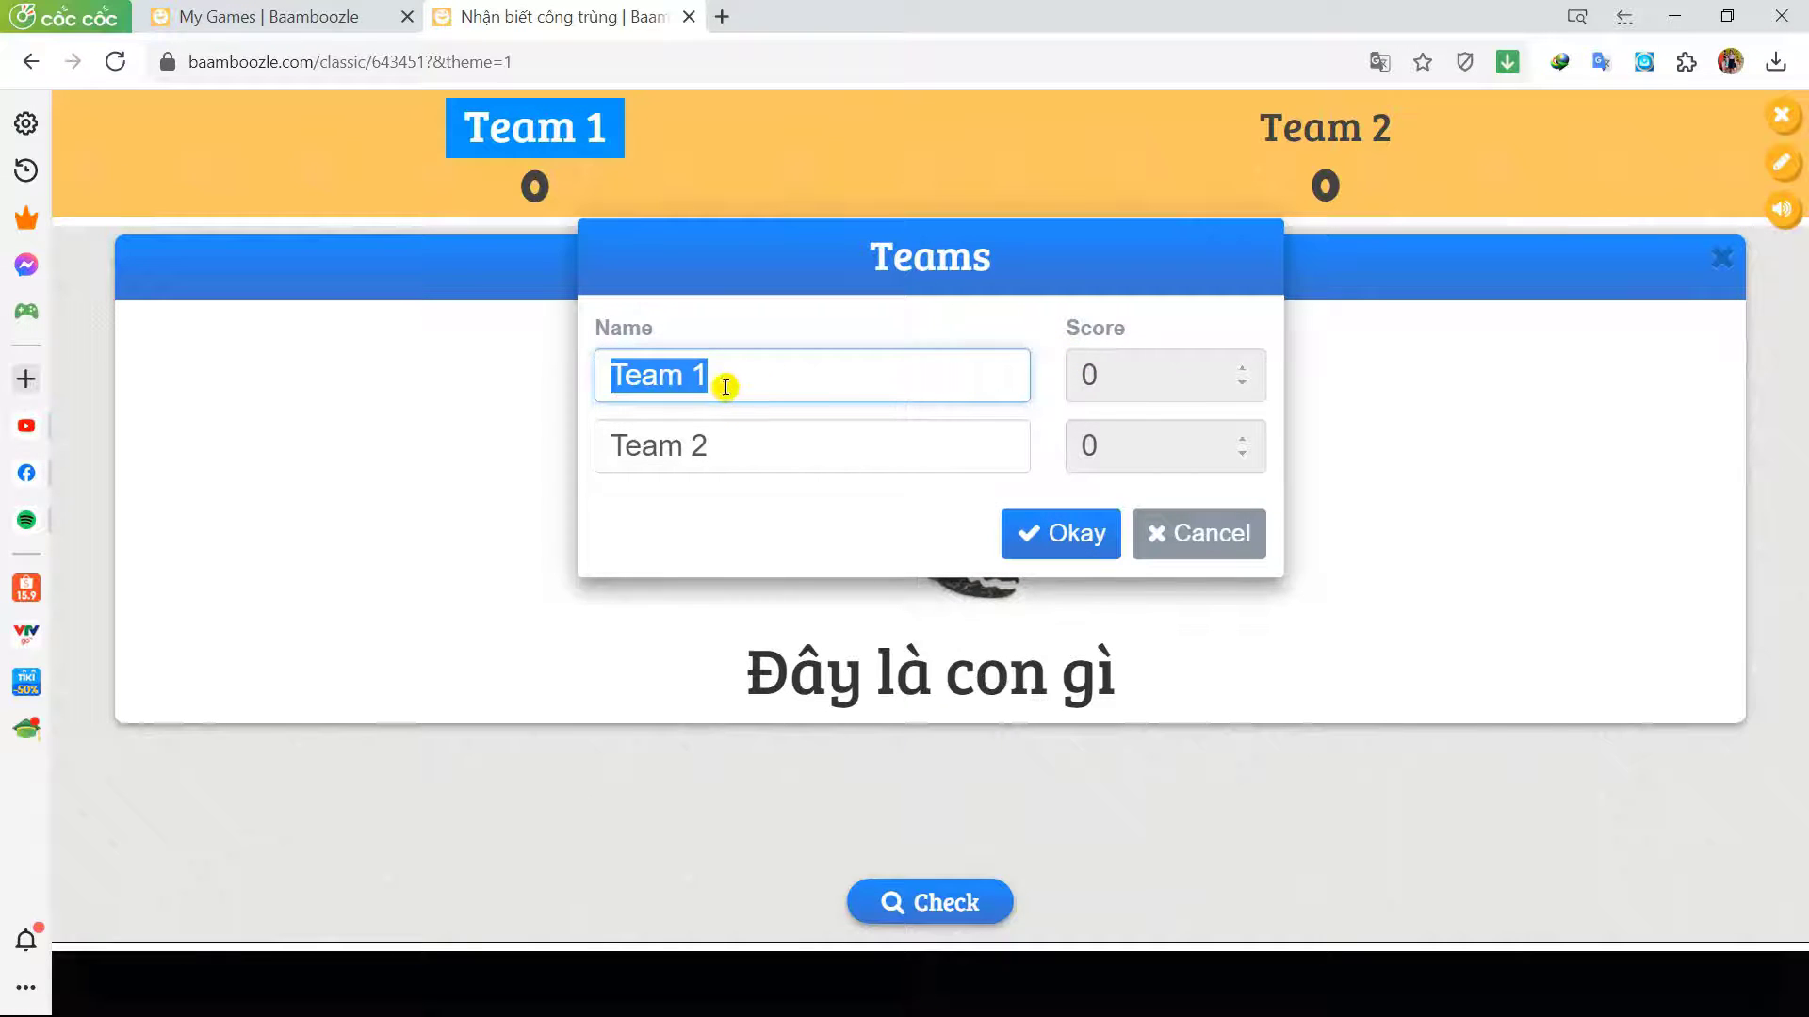
pyautogui.click(739, 373)
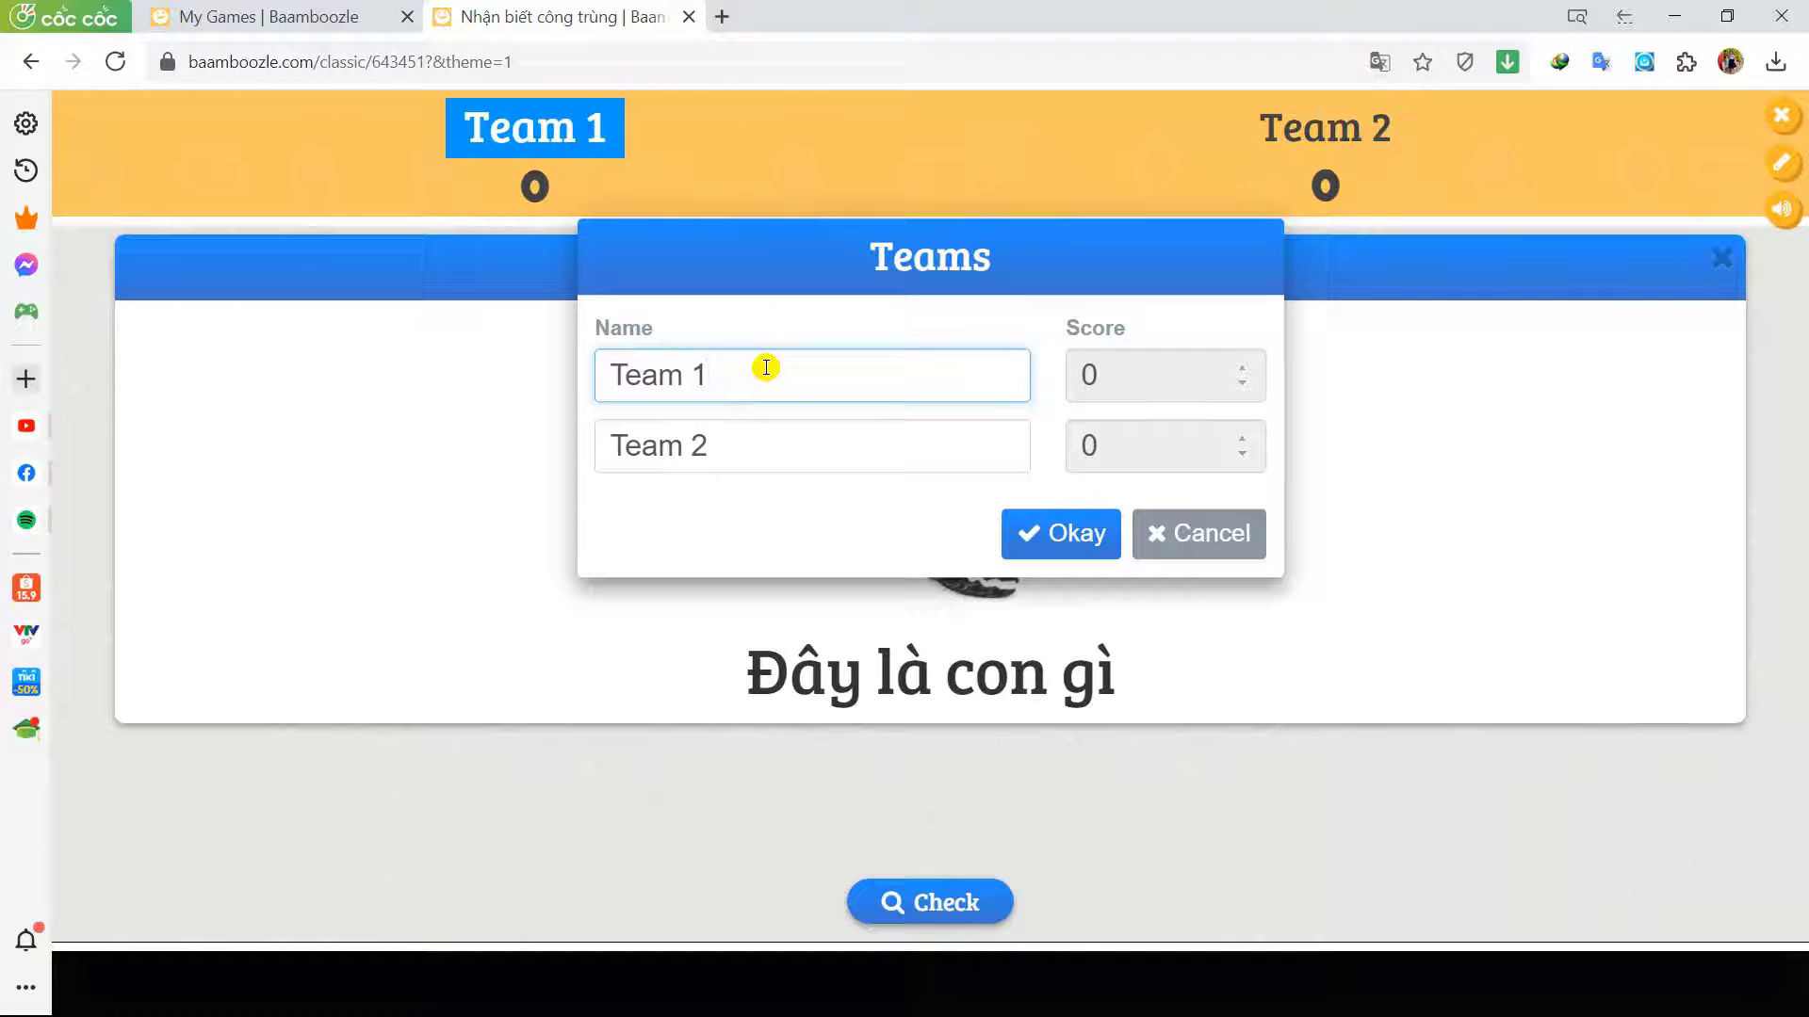
pyautogui.click(1194, 535)
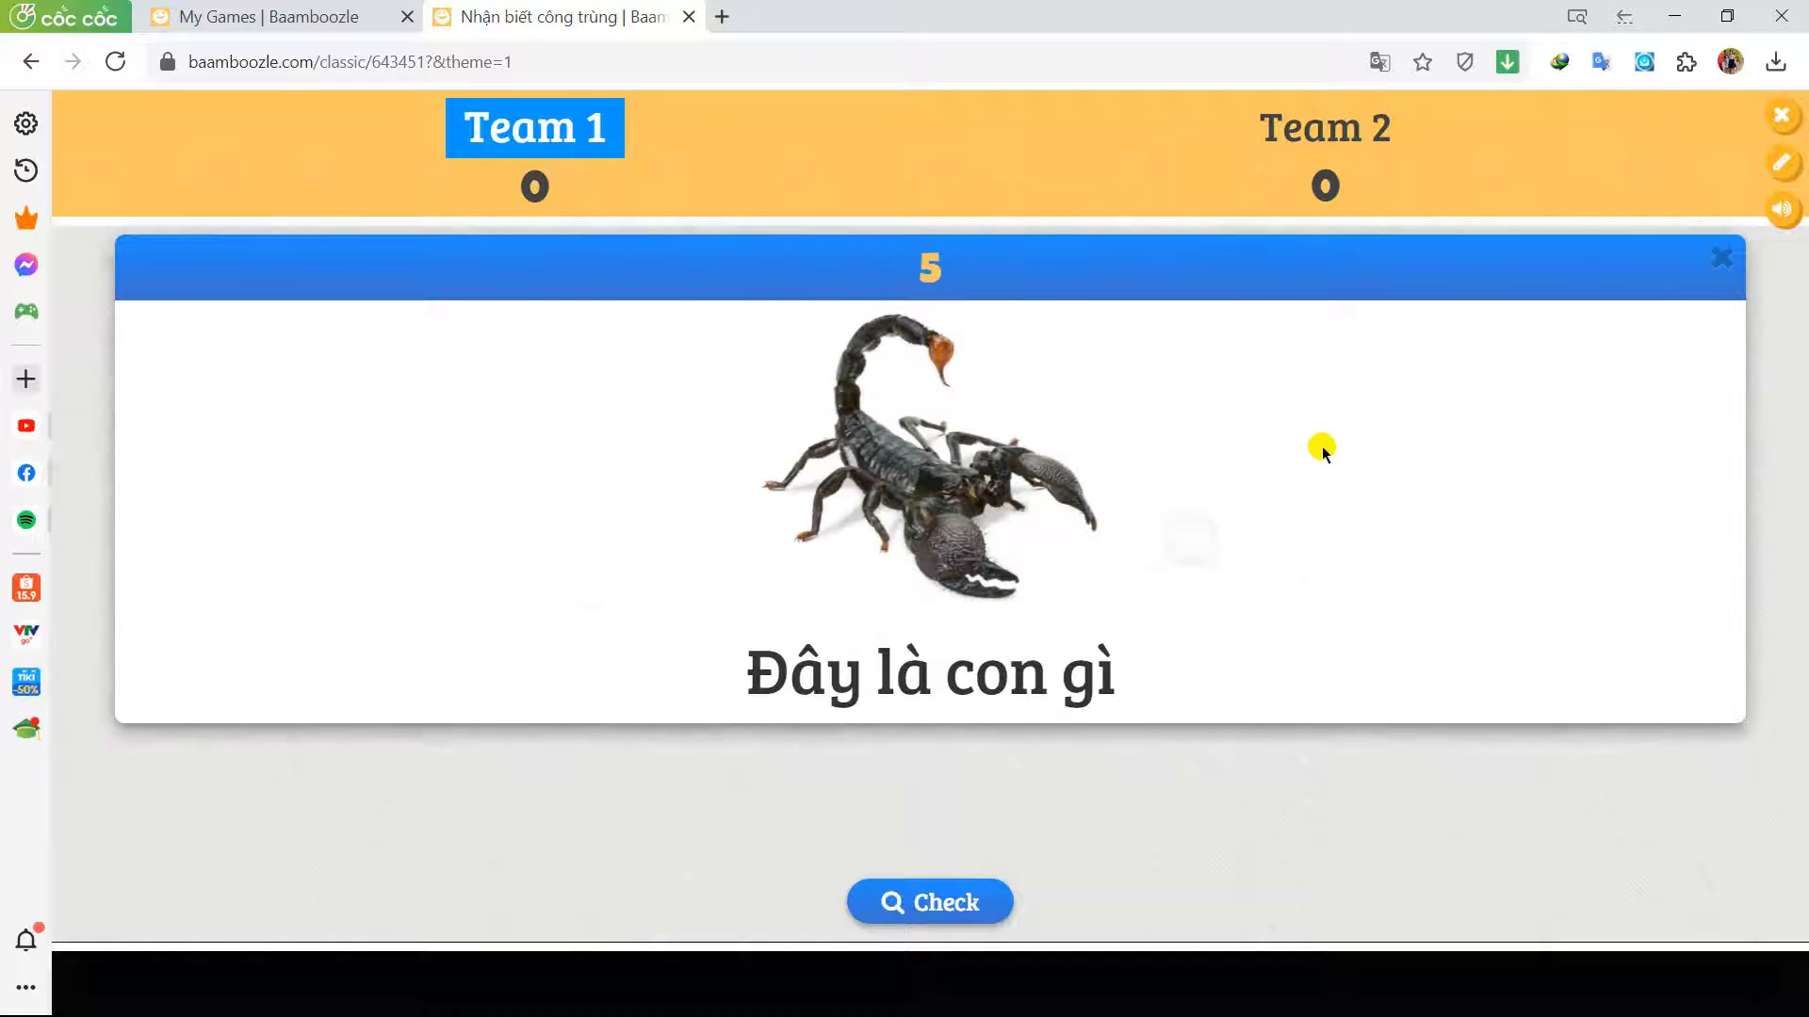
pyautogui.click(1783, 119)
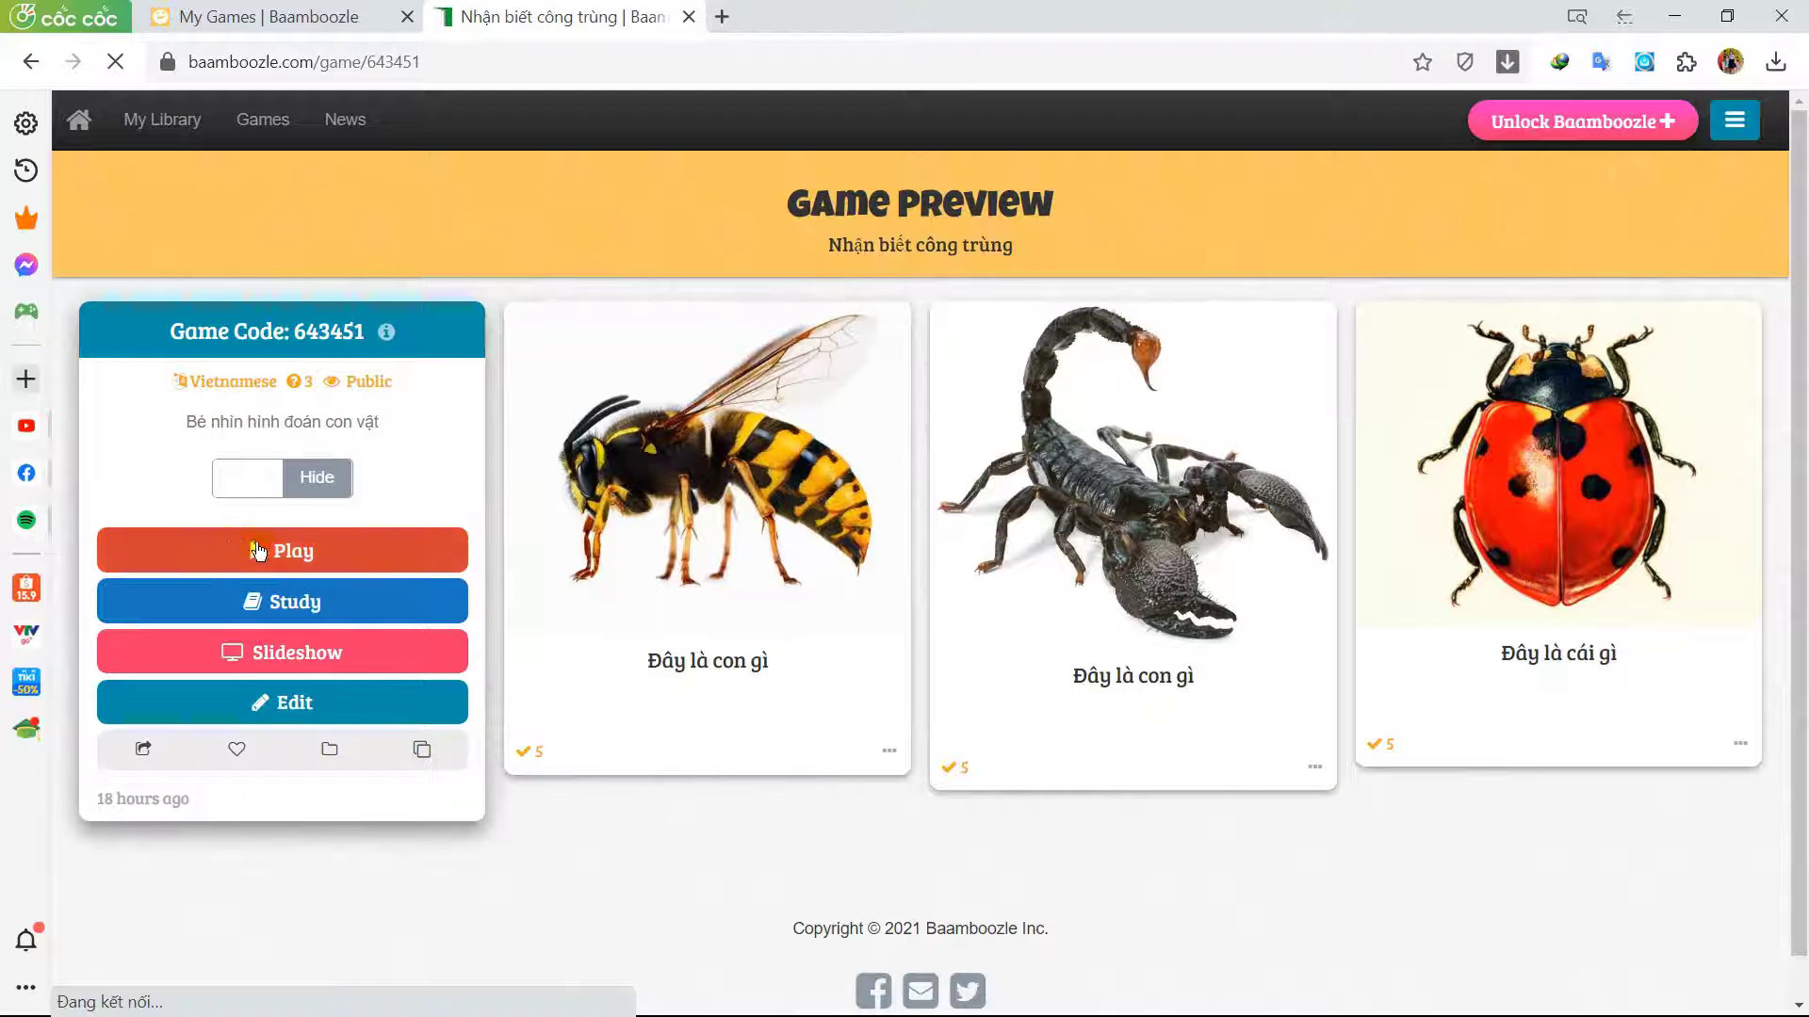
# Start the game in Classic mode with 2 teams and no theme, and dismiss the page translation offer
pyautogui.click(257, 551)
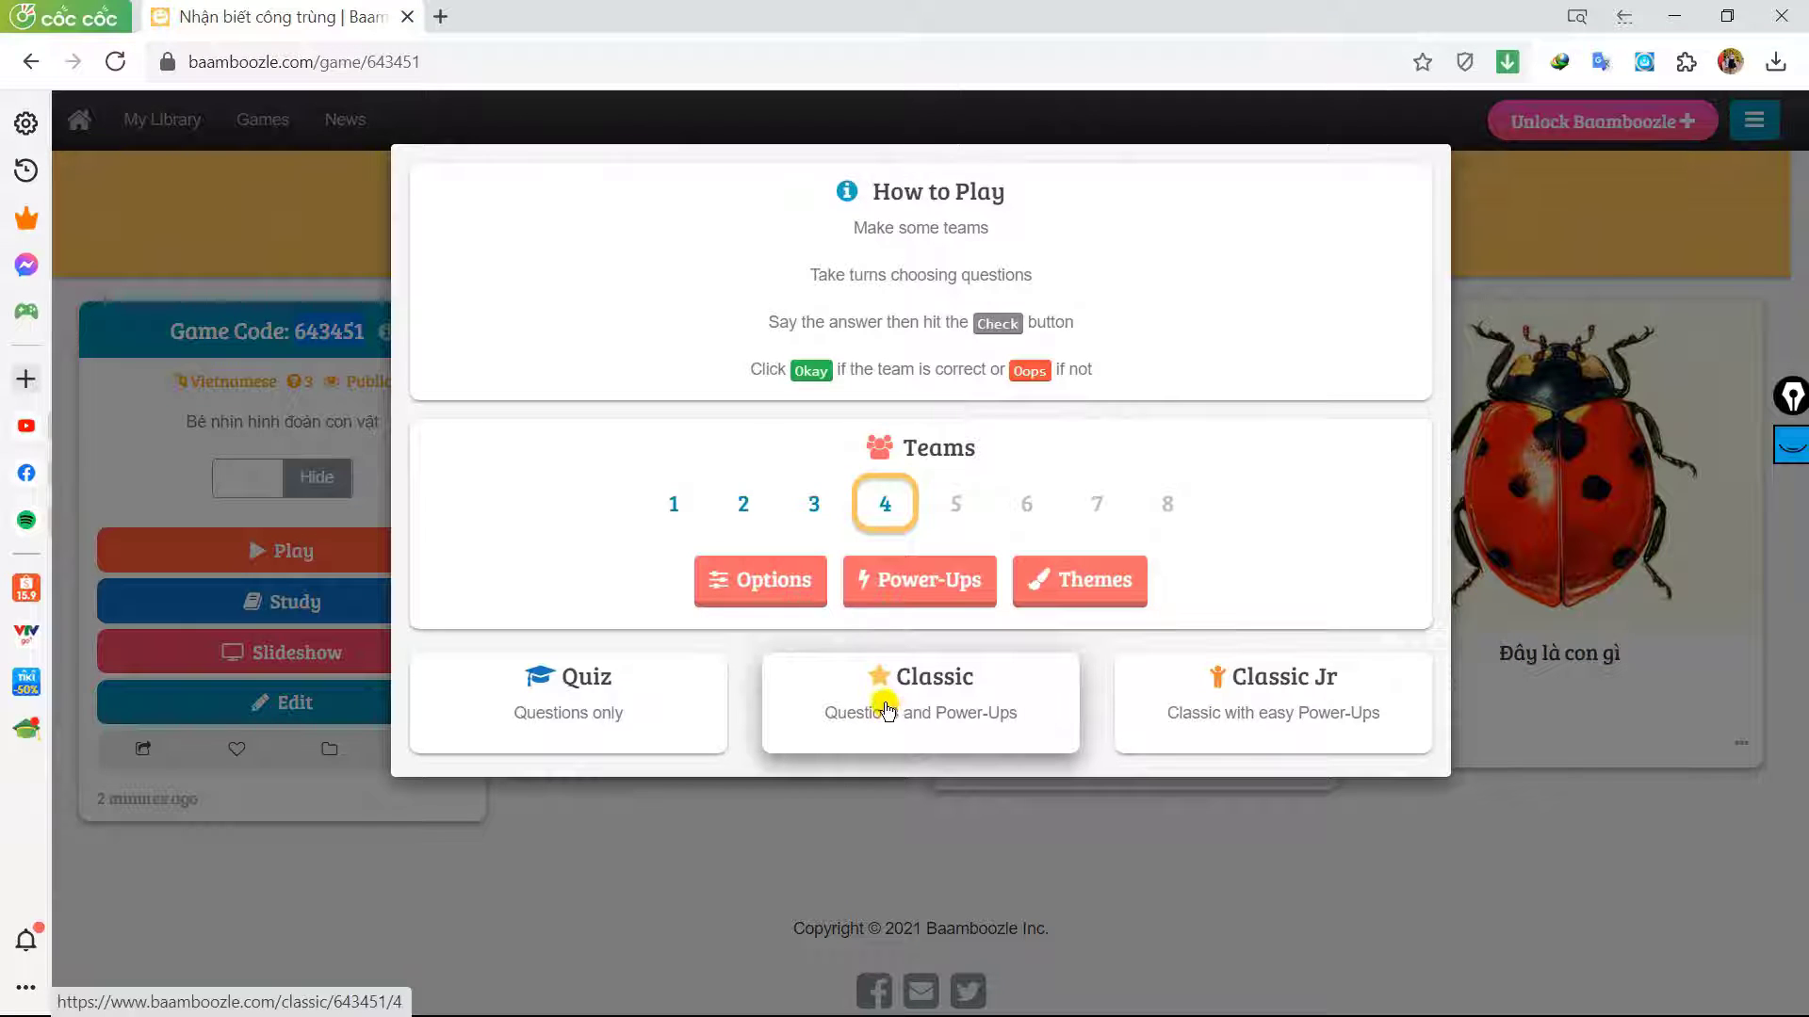
pyautogui.click(743, 504)
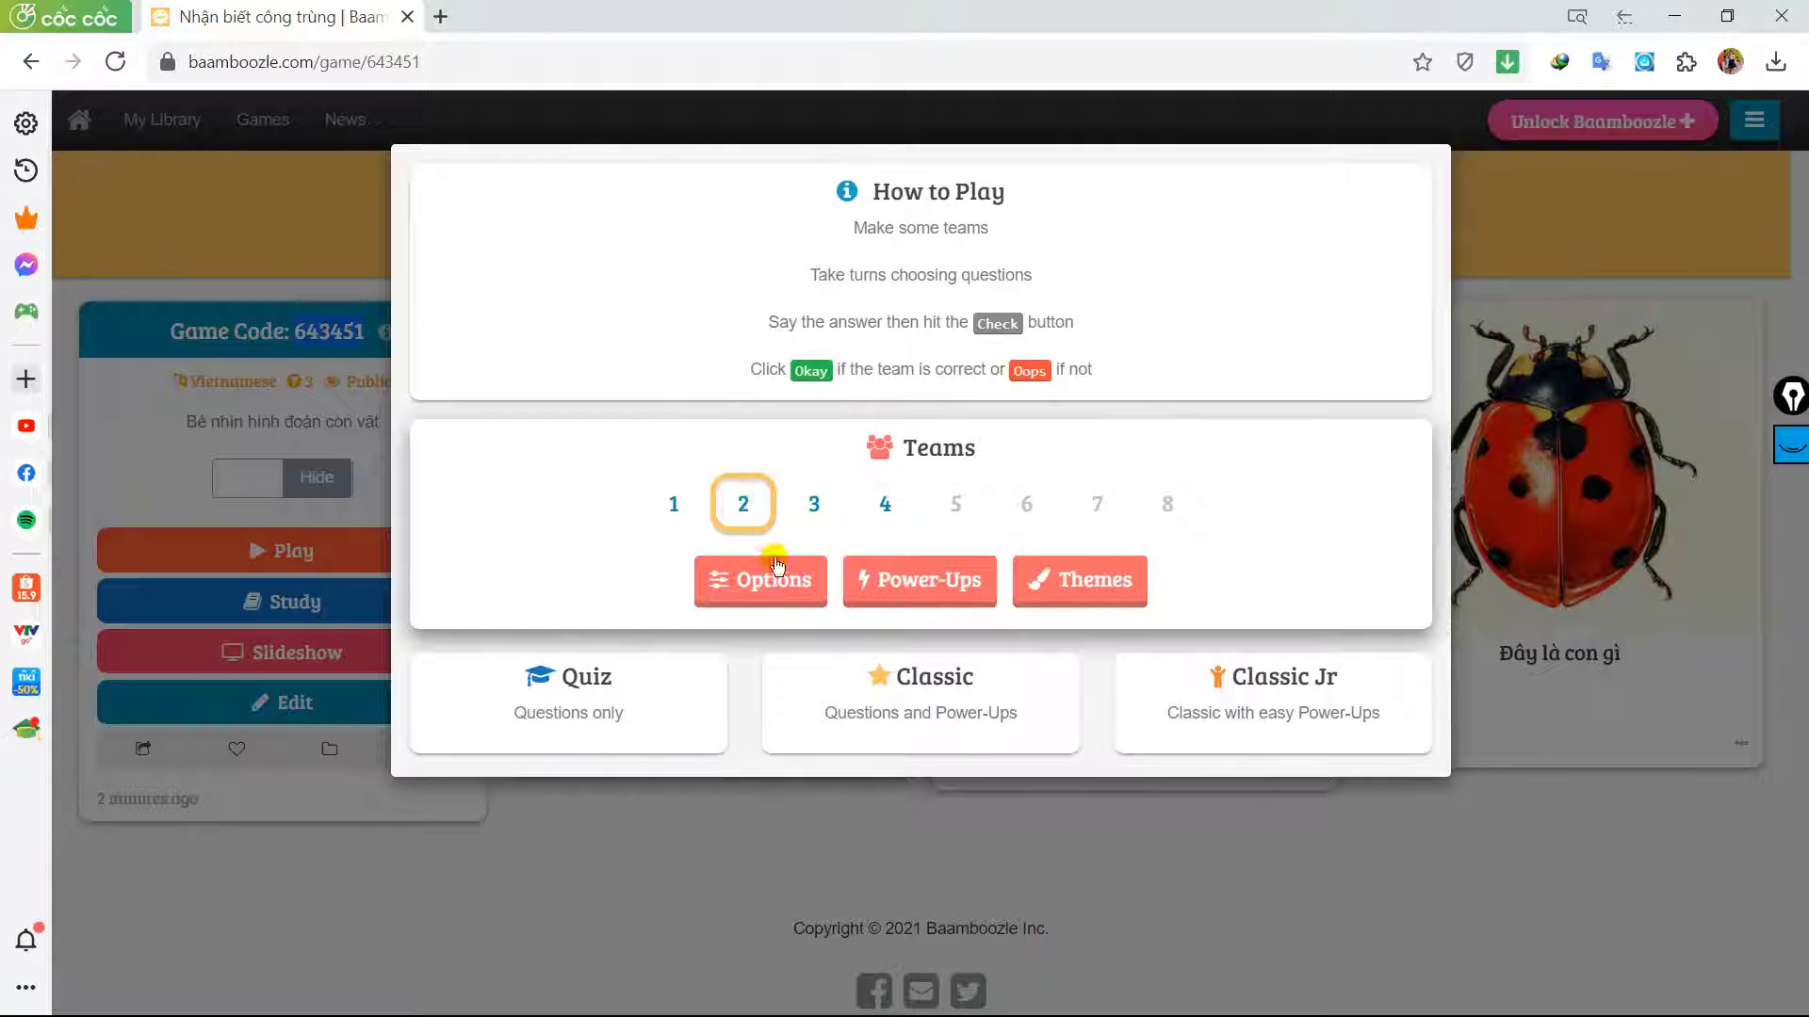
pyautogui.click(917, 692)
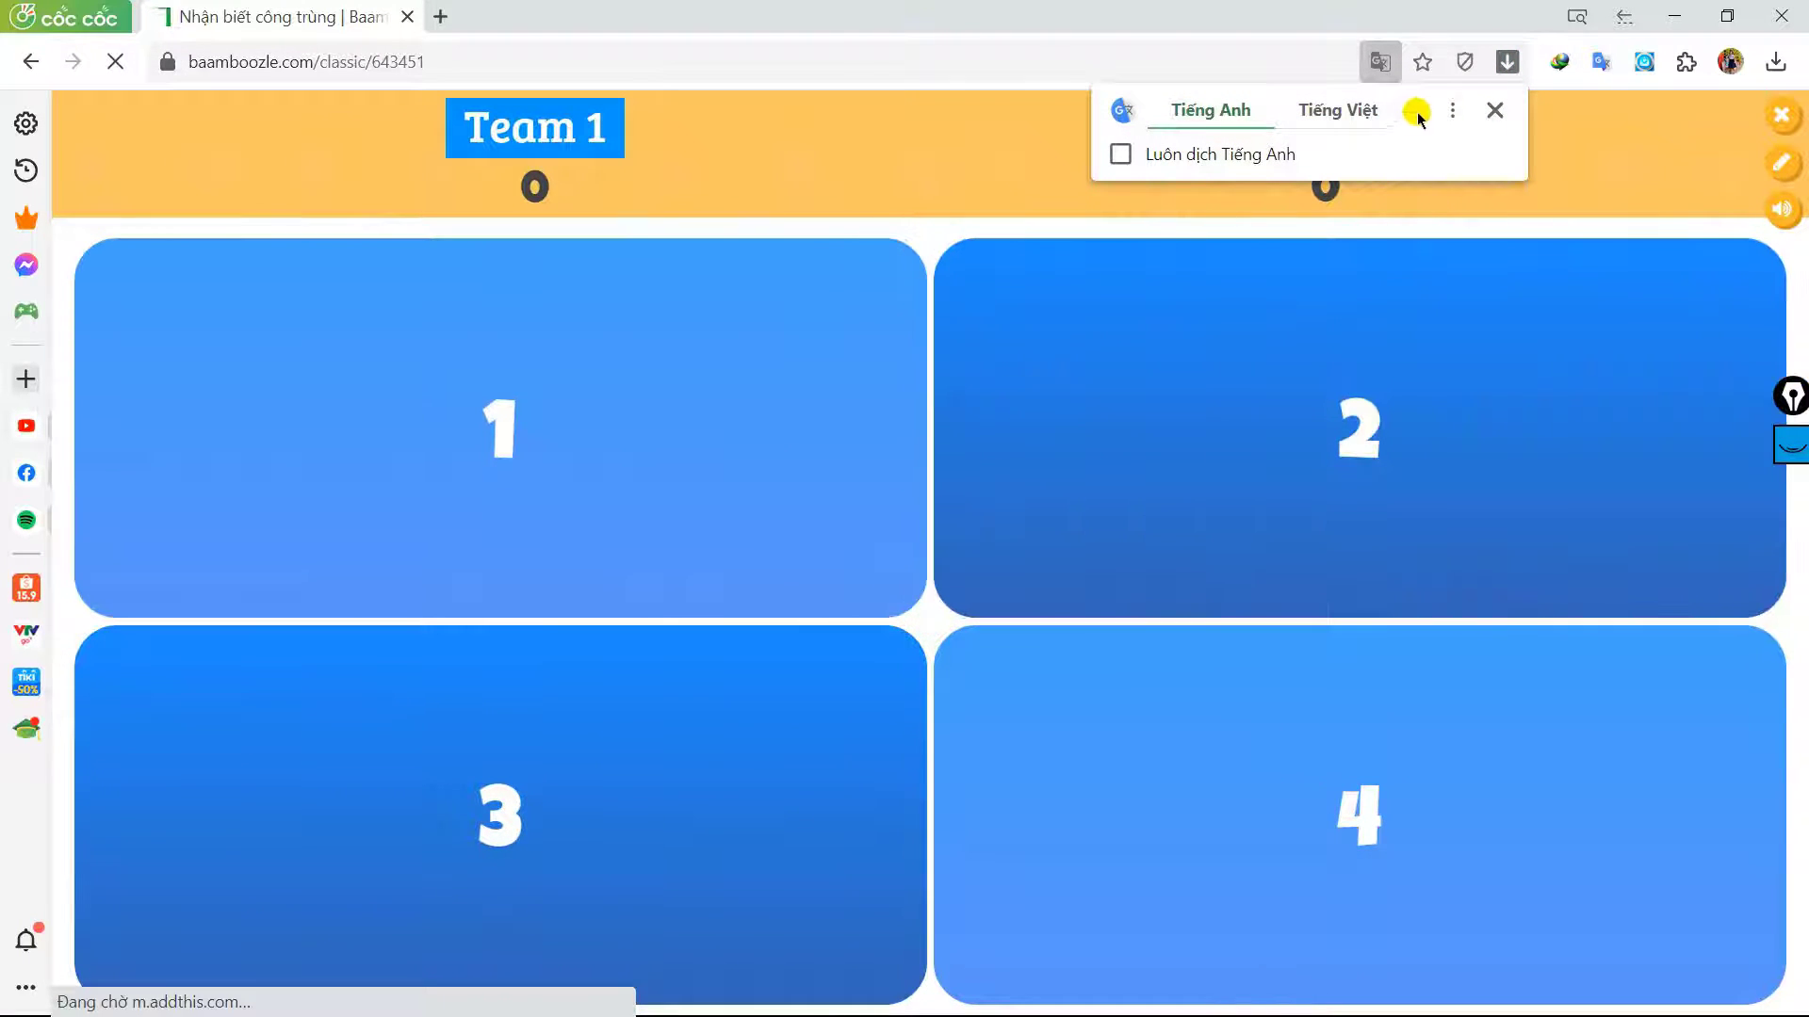
pyautogui.click(1493, 110)
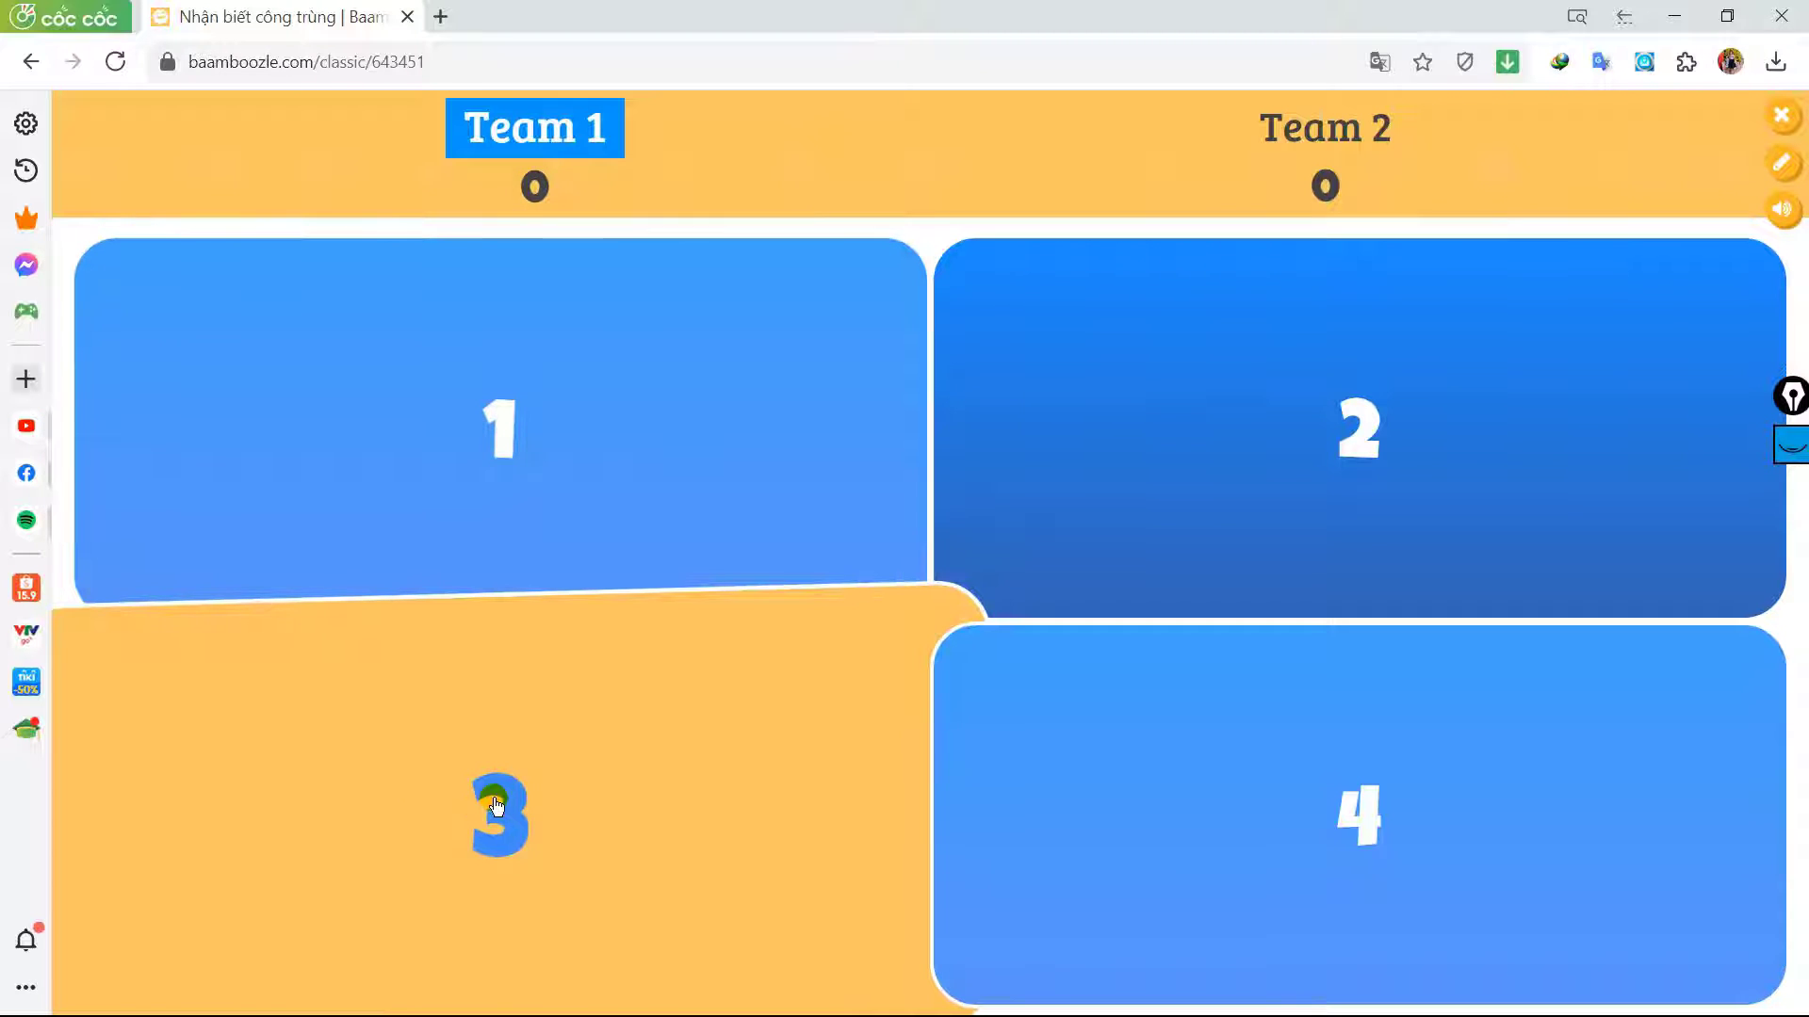
# Open tile 3 for Team 1 and reveal the answer to its scorpion question
pyautogui.click(493, 797)
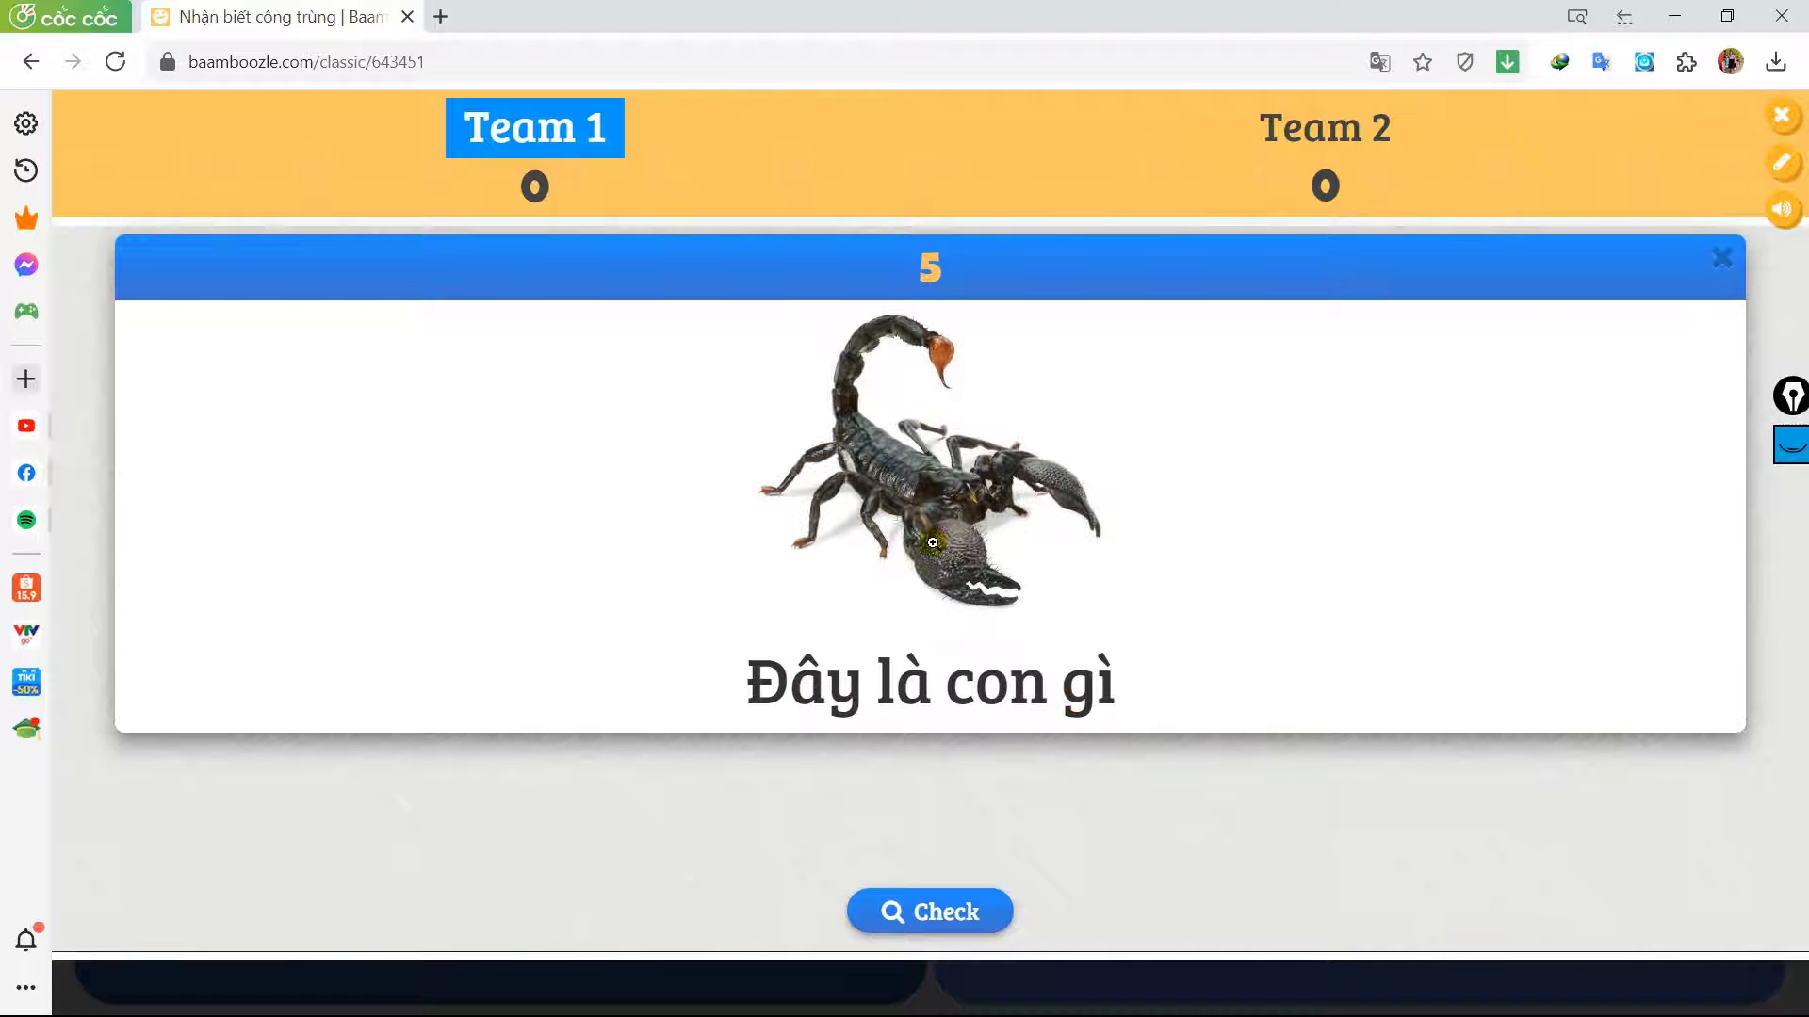
pyautogui.click(931, 901)
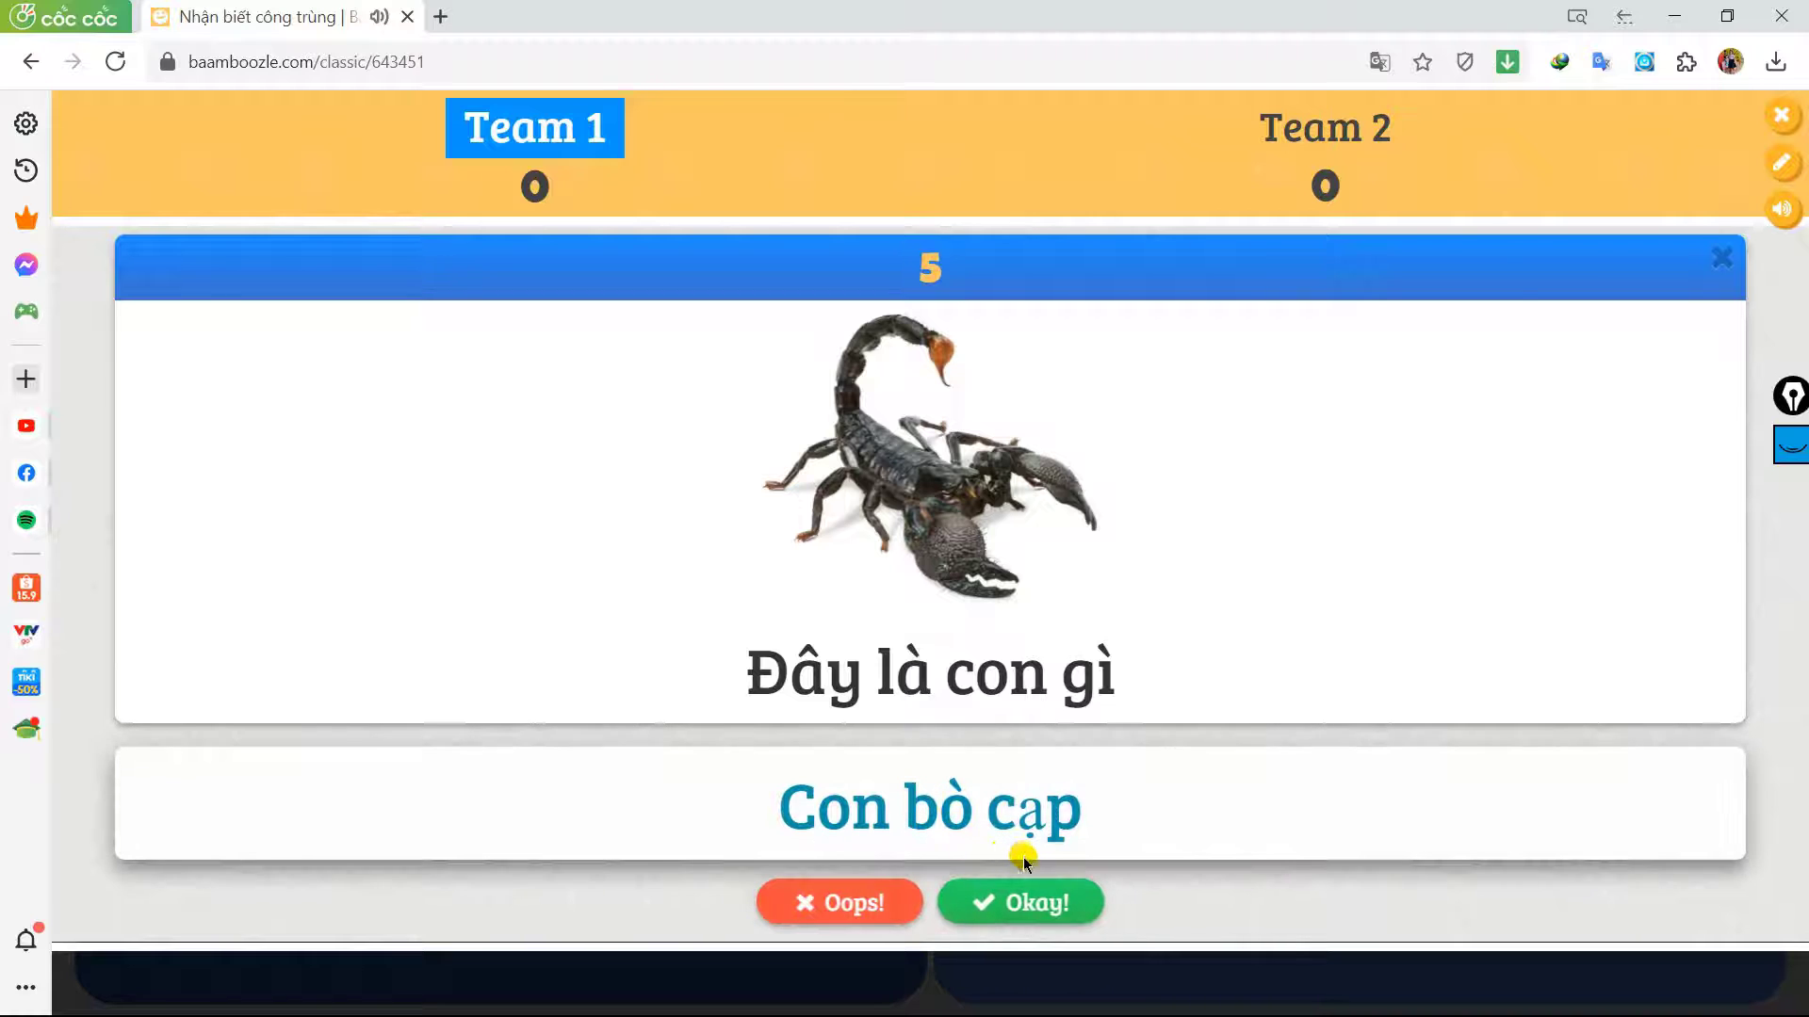